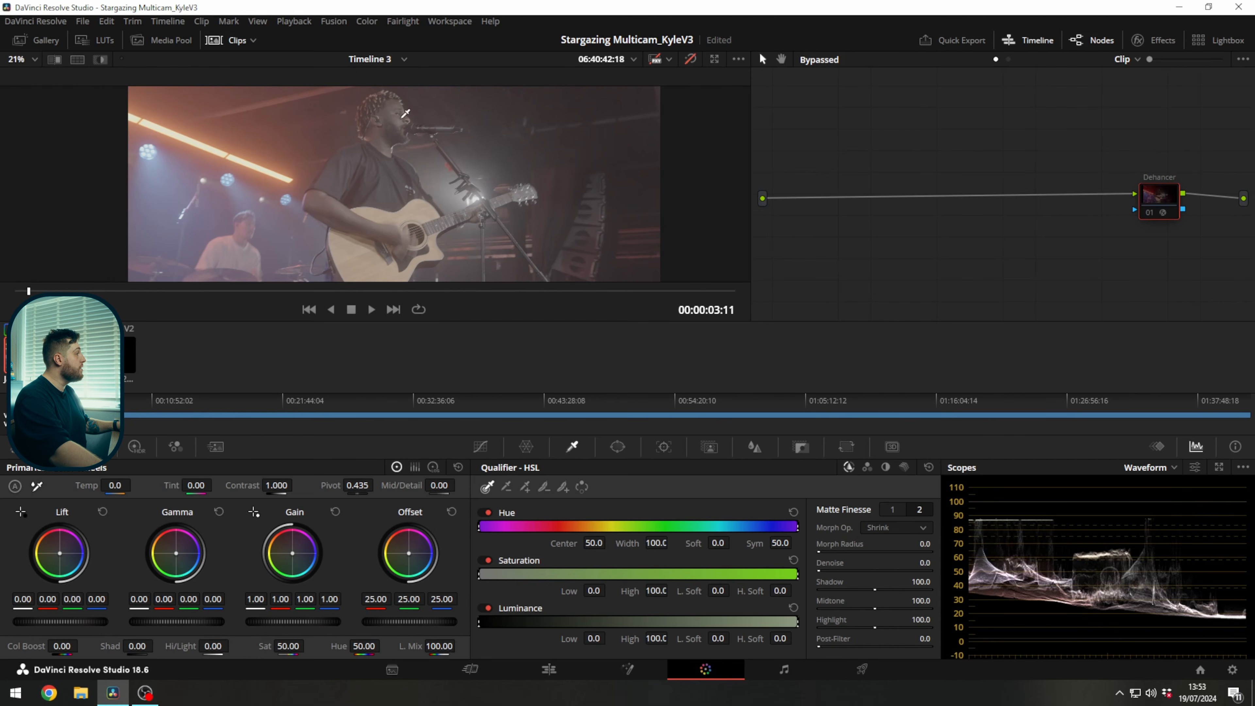
Examine the ungraded concert shot against the waveform, parade, vectorscope and histogram in the expanded scopes, and close them.
{"action": "left_click", "coordinate": [1222, 467]}
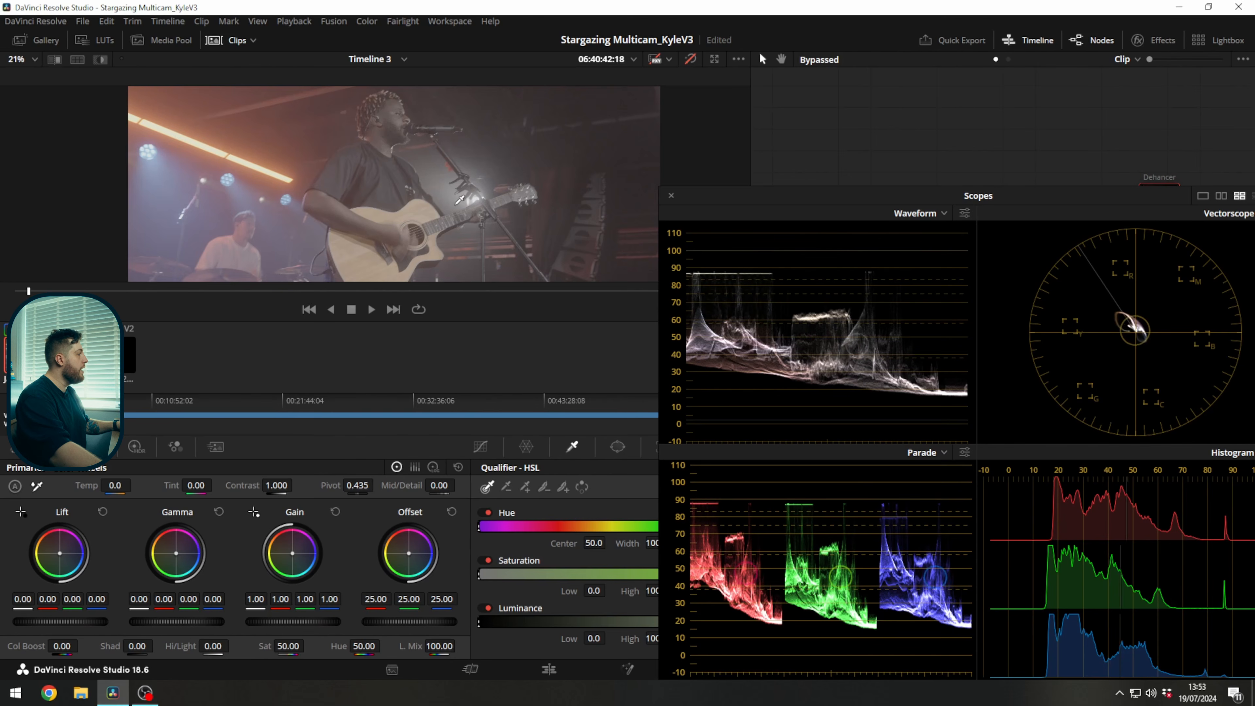
{"action": "scroll", "coordinate": [494, 183], "scroll_direction": "up", "scroll_amount": 2}
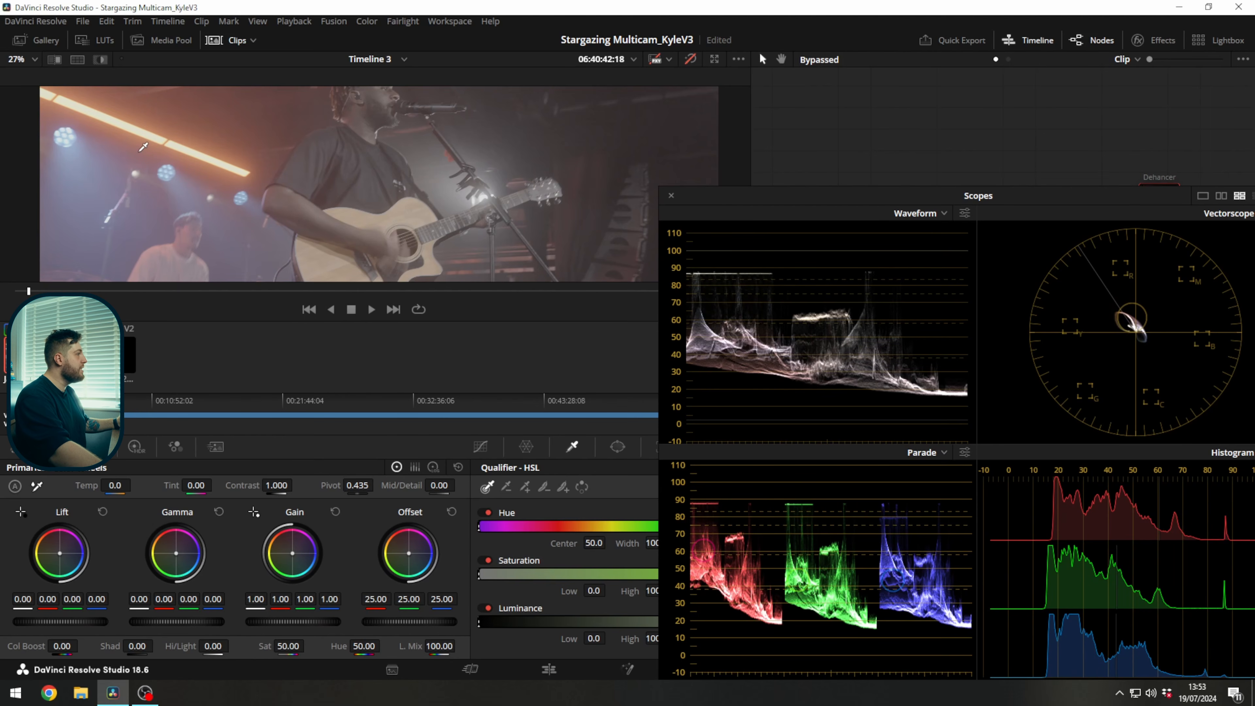
{"action": "key", "text": "shift+z"}
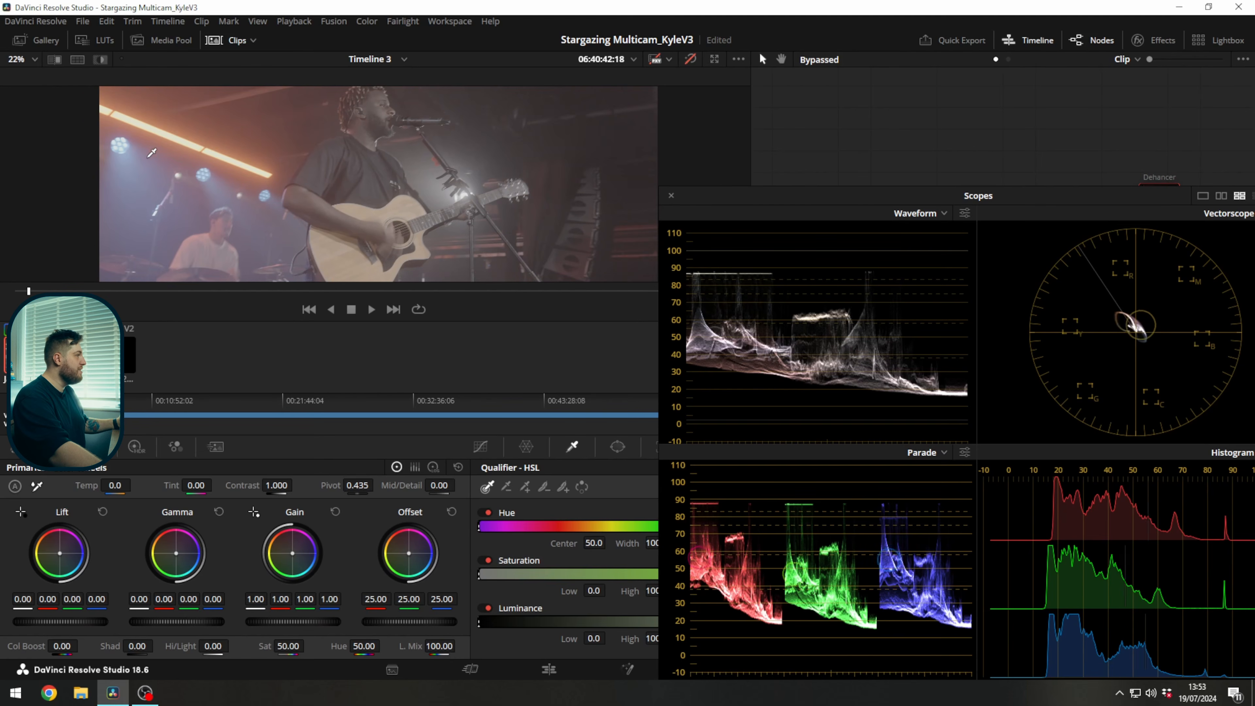
{"action": "left_click_drag", "start_coordinate": [261, 202], "coordinate": [238, 146]}
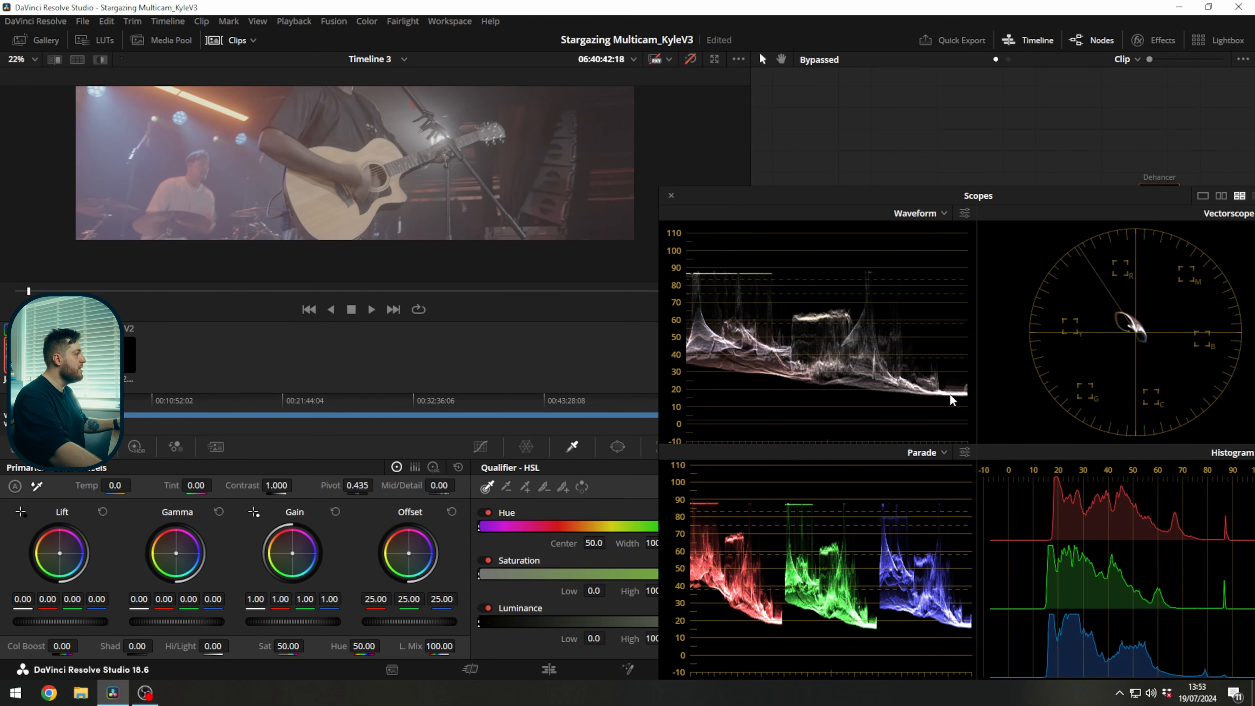
{"action": "left_click", "coordinate": [671, 195]}
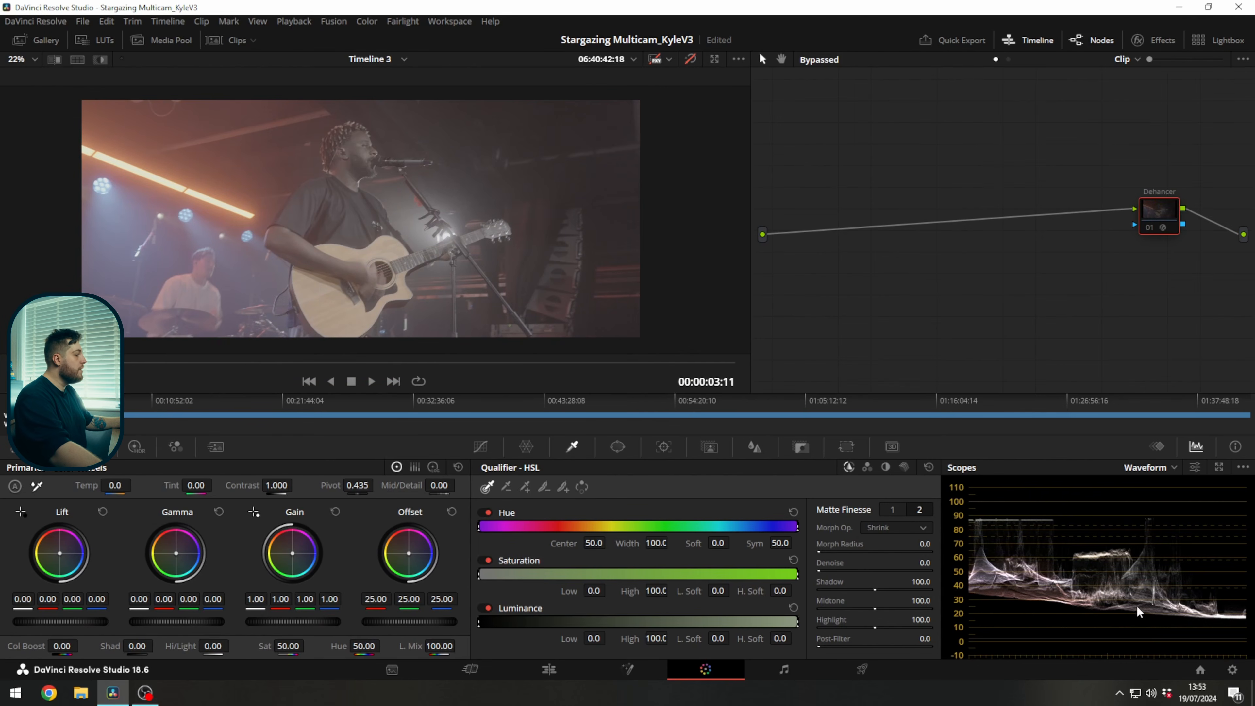
Open the project's color management settings and choose None as the Input DRT.
{"action": "left_click", "coordinate": [1231, 669]}
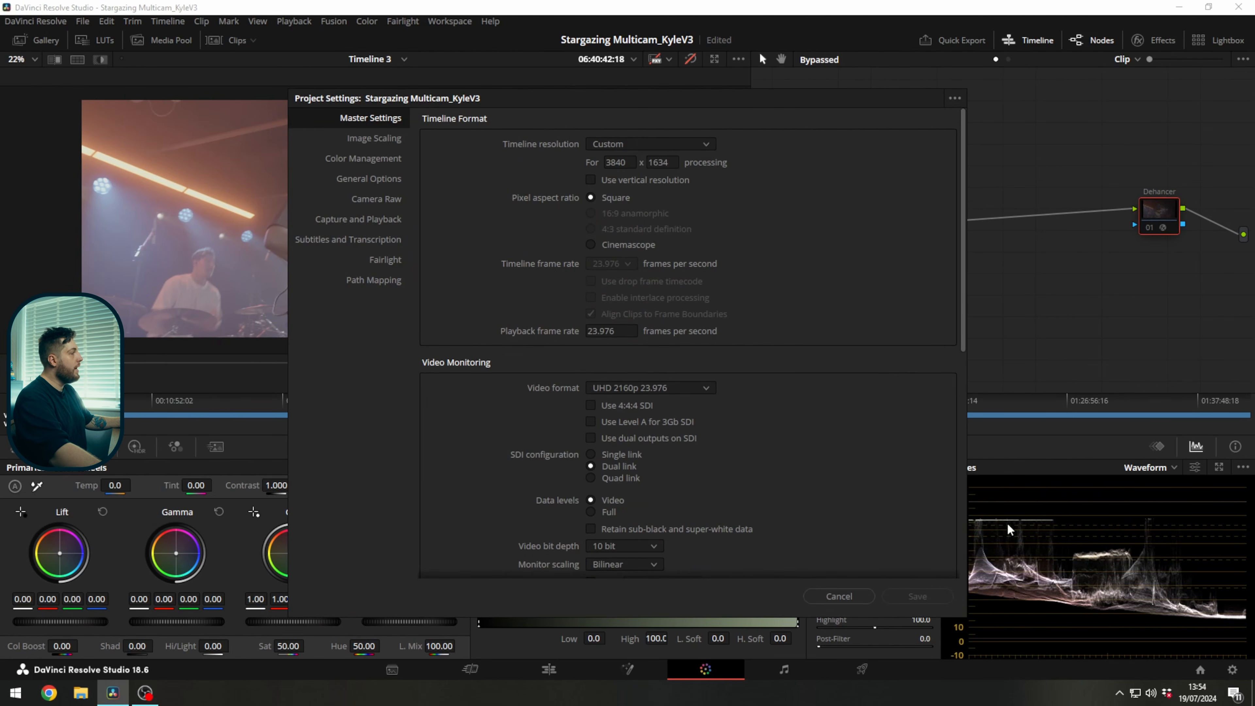
{"action": "left_click", "coordinate": [360, 159]}
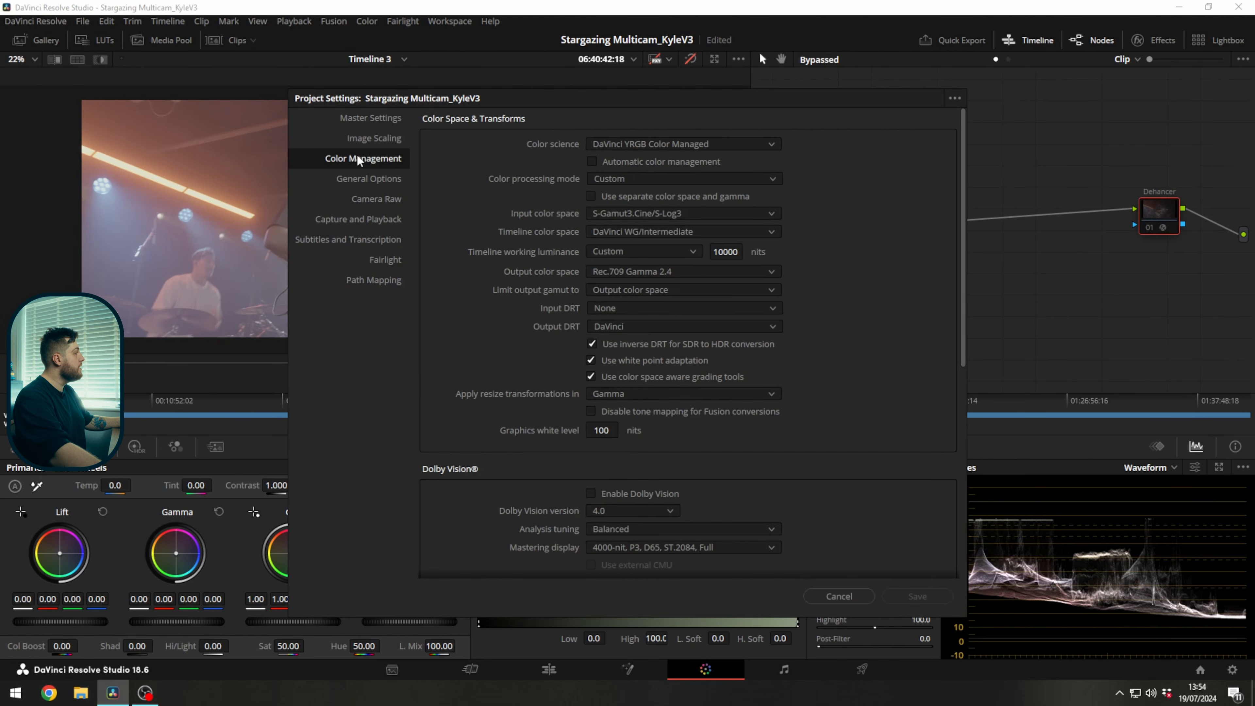
{"action": "left_click_drag", "start_coordinate": [597, 106], "coordinate": [633, 93]}
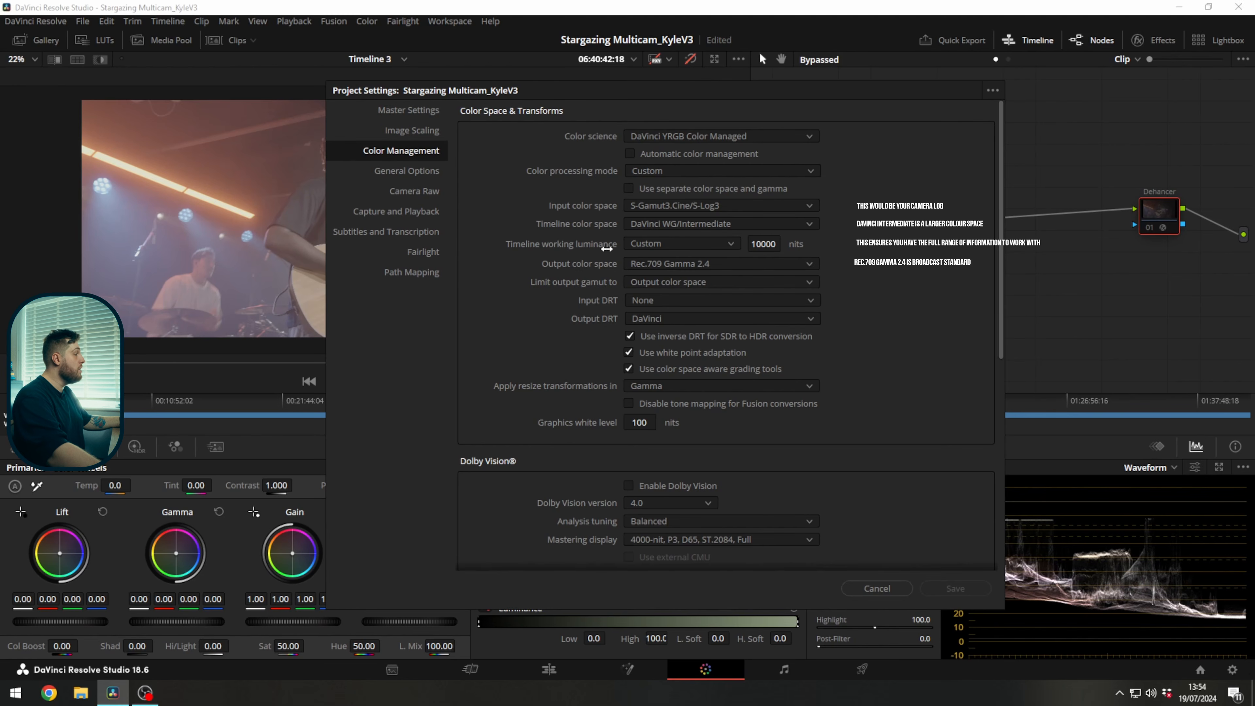
{"action": "left_click", "coordinate": [679, 300]}
{"action": "left_click", "coordinate": [664, 314]}
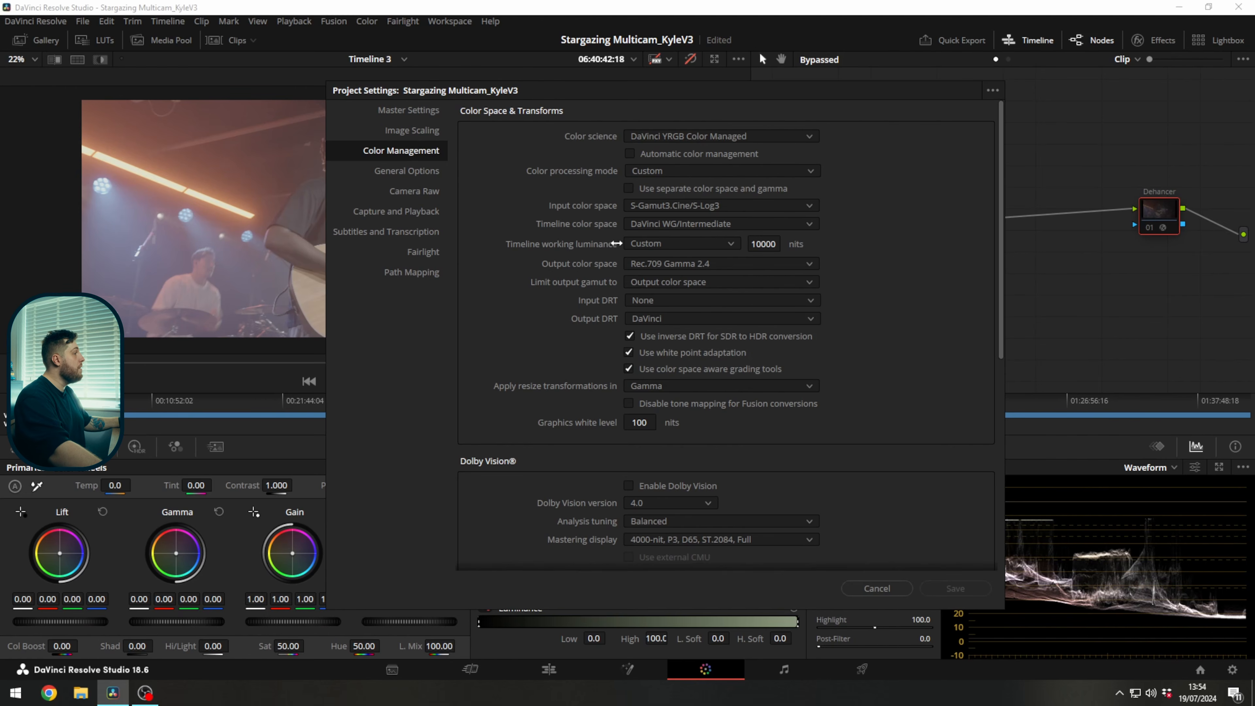
Set the 3D lookup table interpolation to Tetrahedral and save the project settings.
{"action": "scroll", "coordinate": [591, 316], "scroll_direction": "down", "scroll_amount": 6}
{"action": "scroll", "coordinate": [581, 333], "scroll_direction": "up", "scroll_amount": 3}
{"action": "scroll", "coordinate": [586, 342], "scroll_direction": "down", "scroll_amount": 2}
{"action": "scroll", "coordinate": [583, 361], "scroll_direction": "down", "scroll_amount": 1}
{"action": "scroll", "coordinate": [587, 379], "scroll_direction": "up", "scroll_amount": 5}
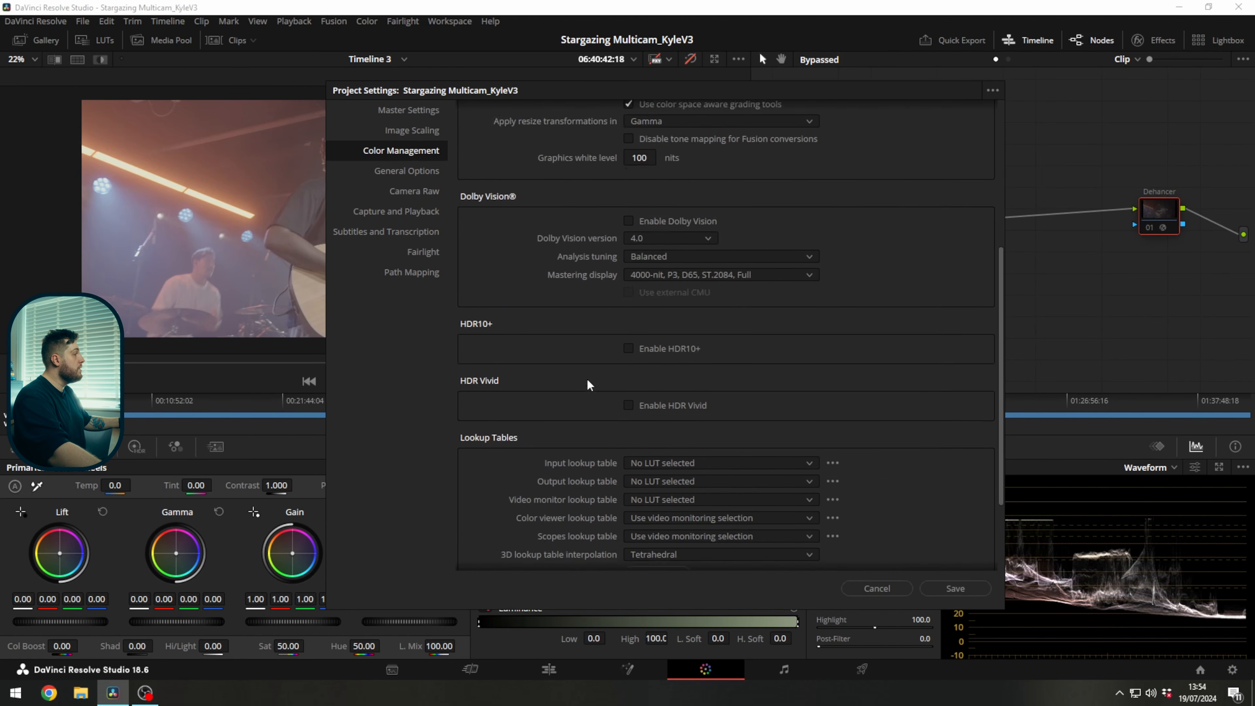
{"action": "scroll", "coordinate": [573, 361], "scroll_direction": "down", "scroll_amount": 1}
{"action": "scroll", "coordinate": [568, 346], "scroll_direction": "down", "scroll_amount": 5}
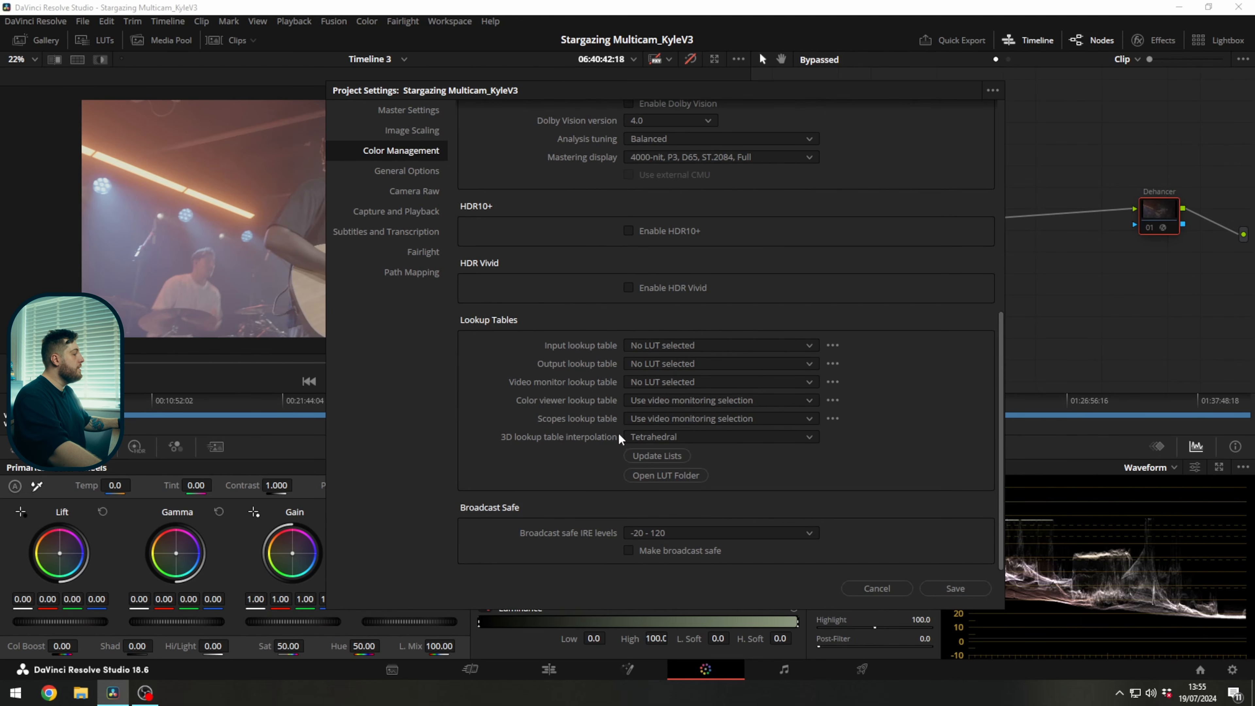
{"action": "left_click", "coordinate": [644, 432]}
{"action": "left_click", "coordinate": [668, 466]}
{"action": "left_click", "coordinate": [643, 437]}
{"action": "left_click", "coordinate": [640, 459]}
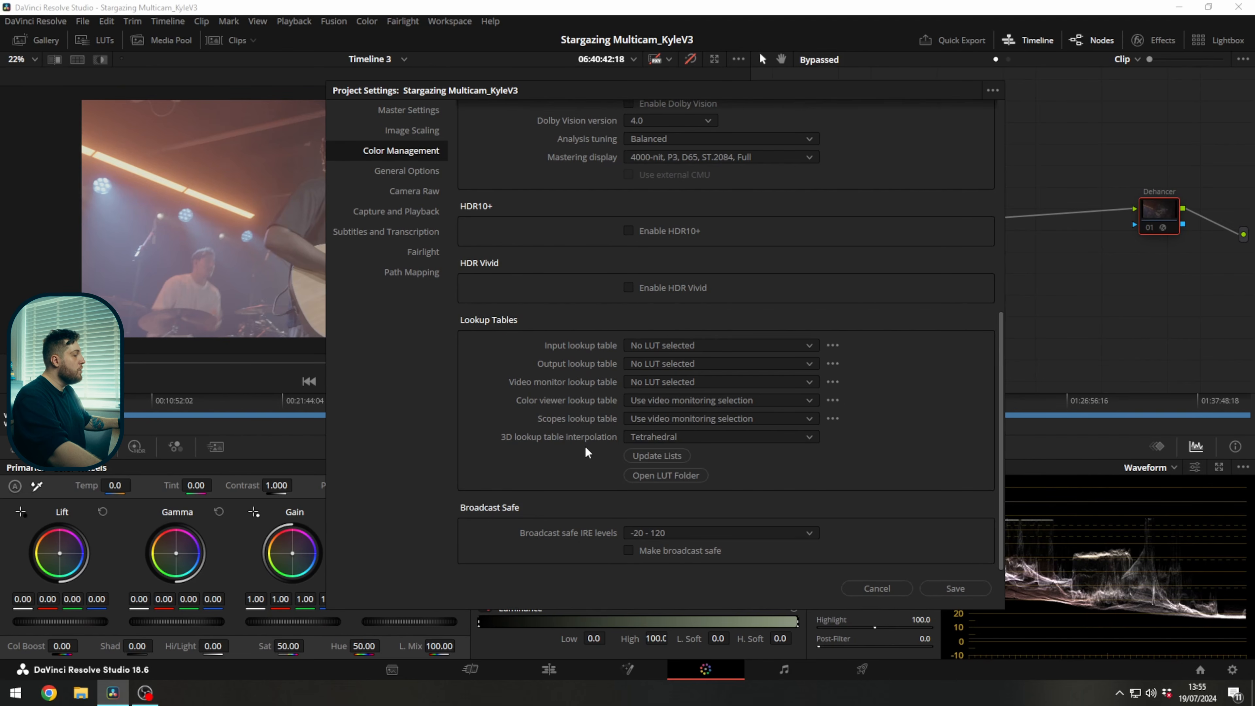
{"action": "scroll", "coordinate": [535, 400], "scroll_direction": "up", "scroll_amount": 5}
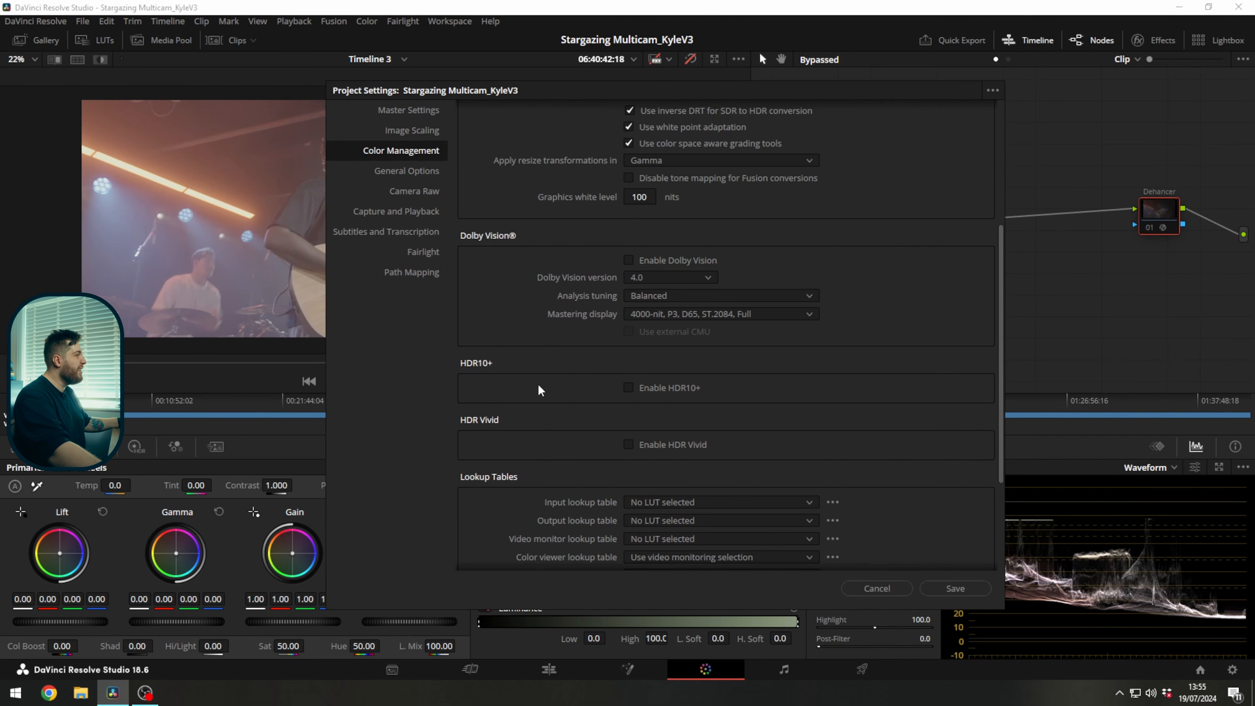
{"action": "scroll", "coordinate": [543, 371], "scroll_direction": "down", "scroll_amount": 5}
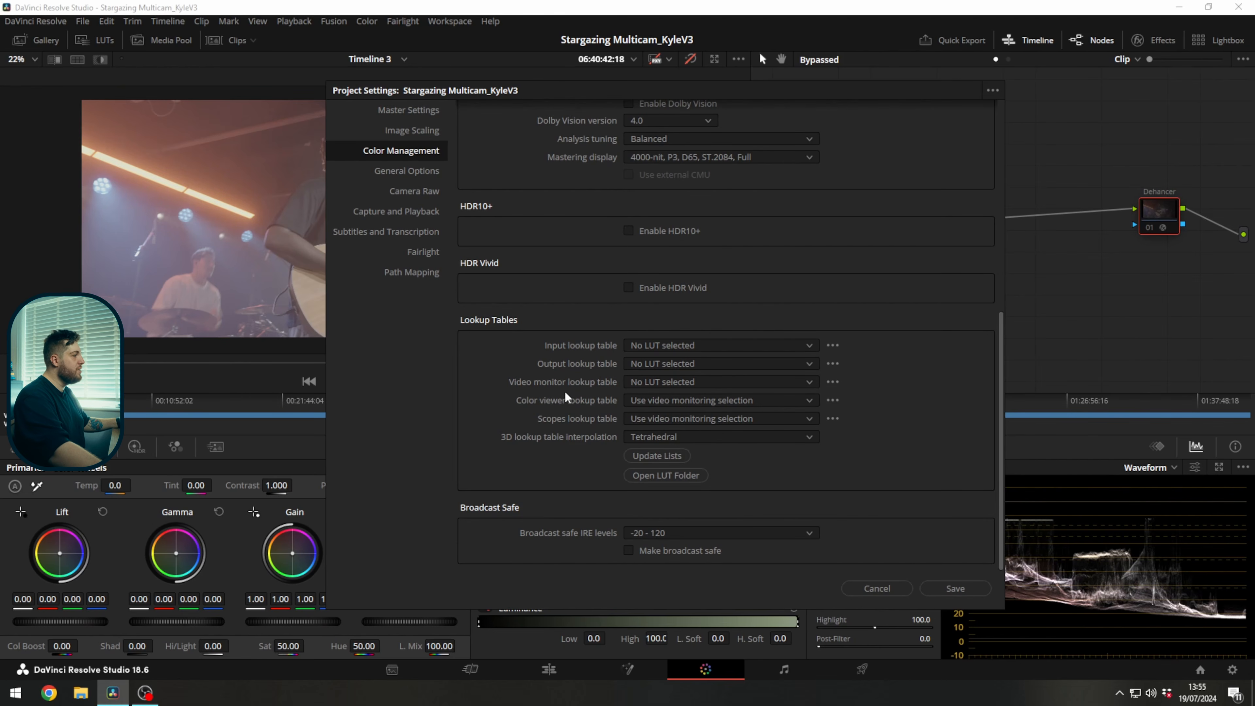
{"action": "left_click", "coordinate": [956, 588]}
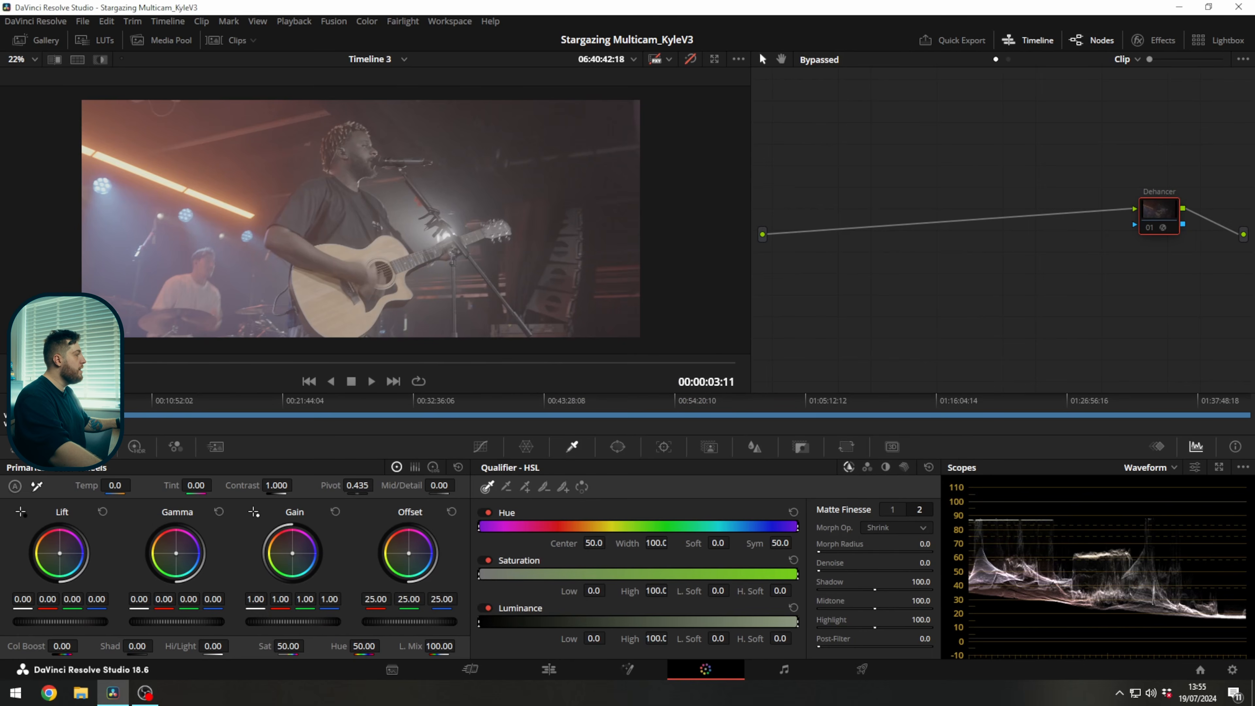
Show the clip thumbnails, turn off the color management bypass for the concert clip, and hide the thumbnails again.
{"action": "left_click", "coordinate": [242, 40]}
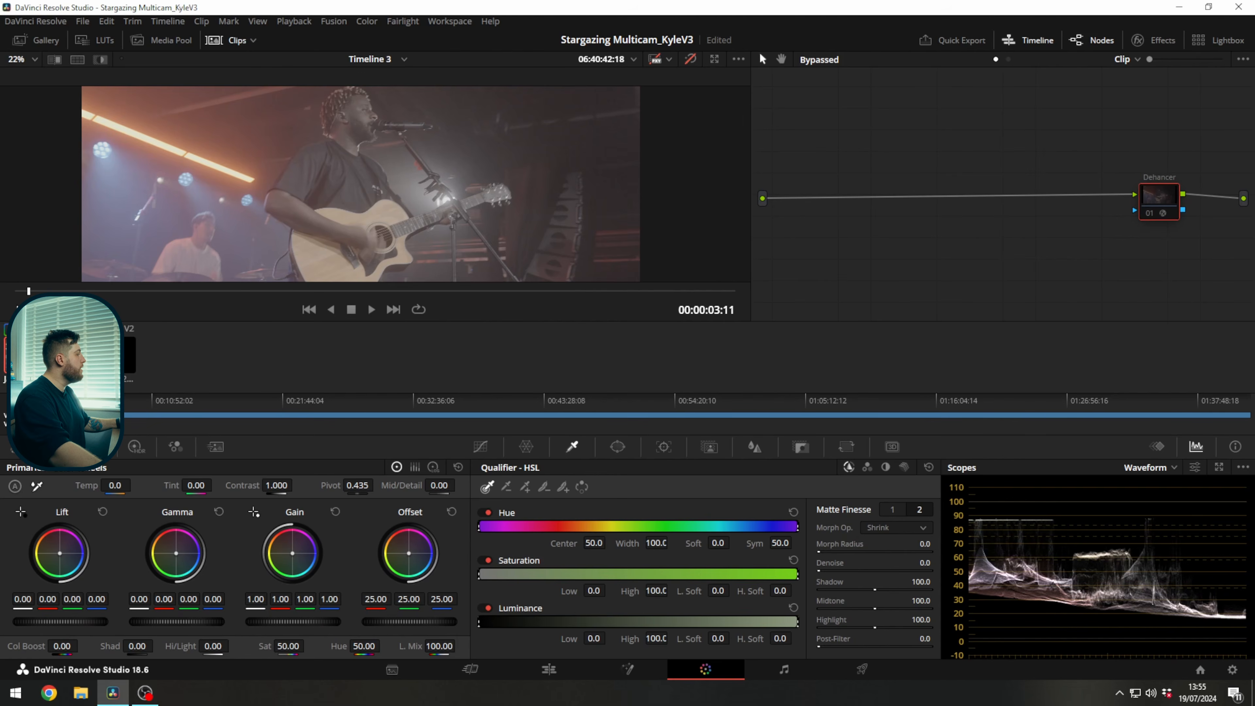
{"action": "right_click", "coordinate": [31, 355]}
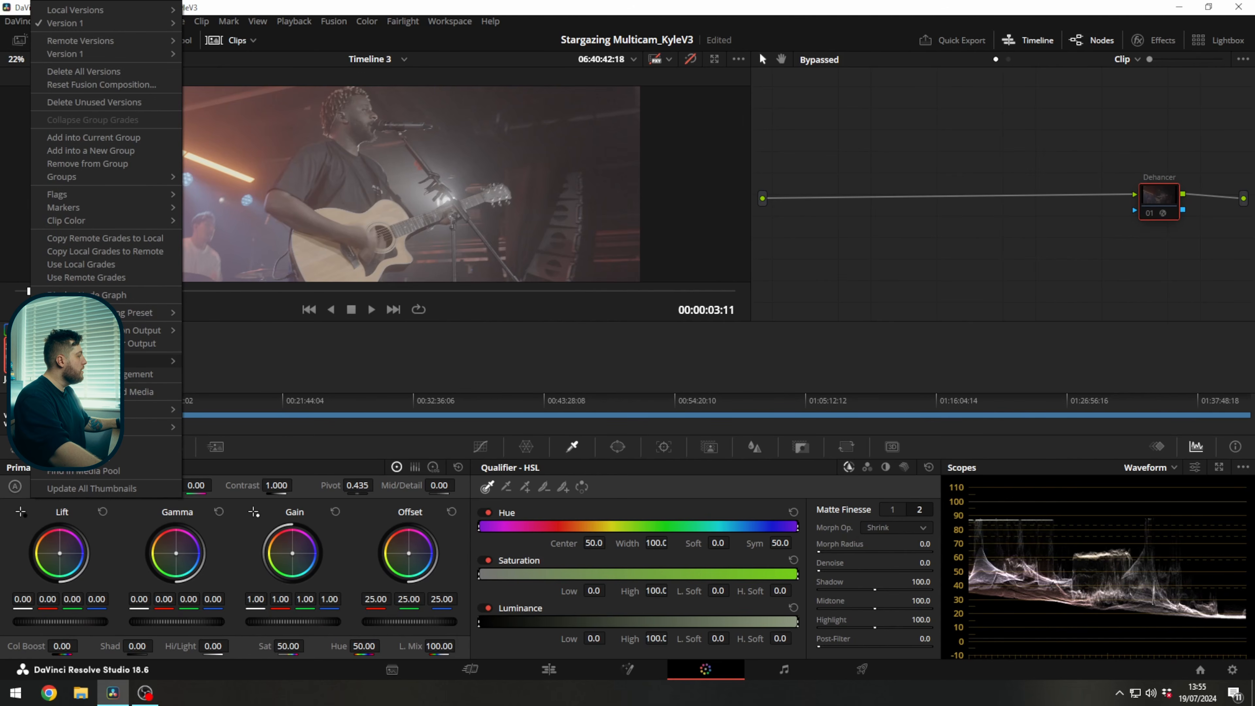
{"action": "left_click", "coordinate": [84, 375]}
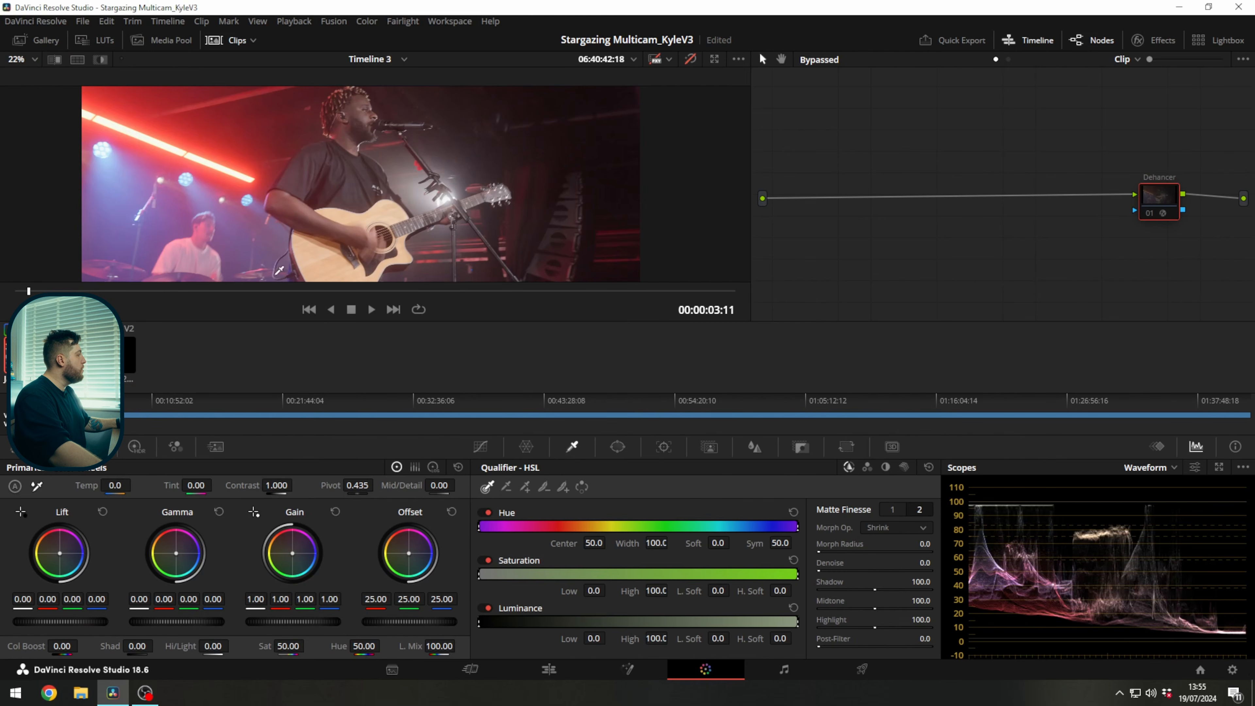
{"action": "left_click", "coordinate": [239, 41]}
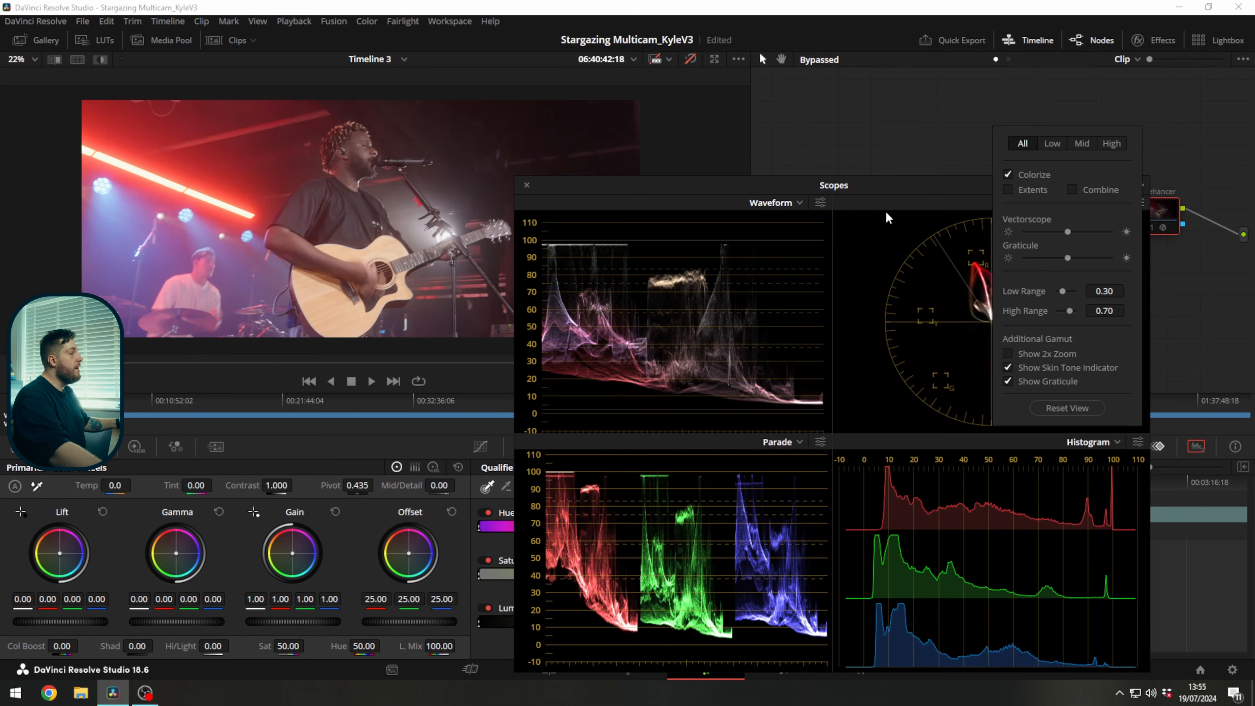
Examine the color-managed clip in the expanded four-scope display and close the scopes.
{"action": "left_click", "coordinate": [899, 174]}
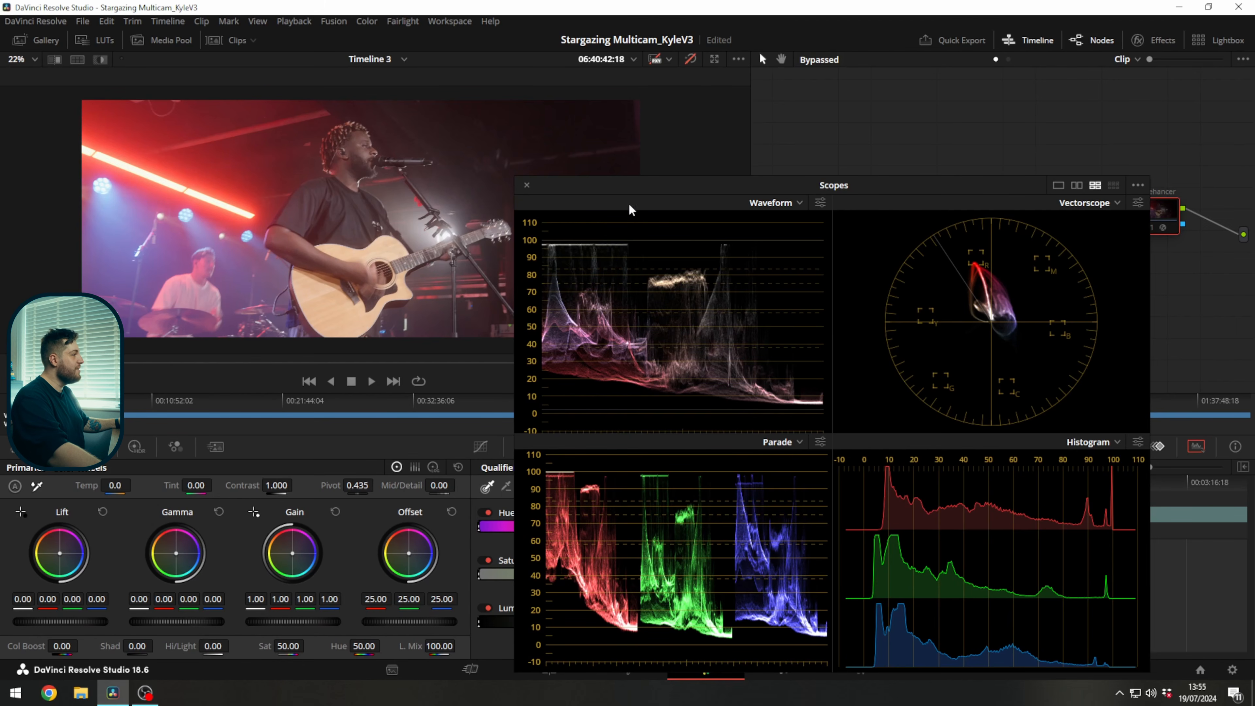
{"action": "left_click_drag", "start_coordinate": [554, 184], "coordinate": [550, 165]}
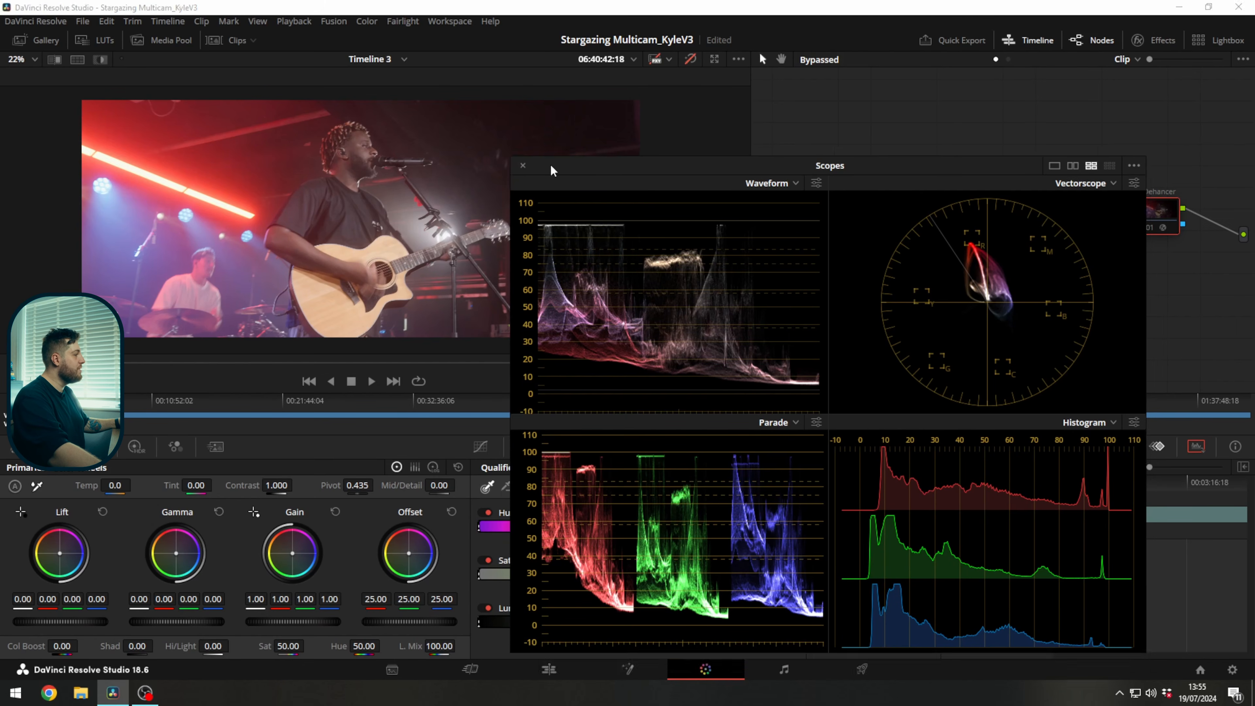
{"action": "left_click", "coordinate": [522, 167]}
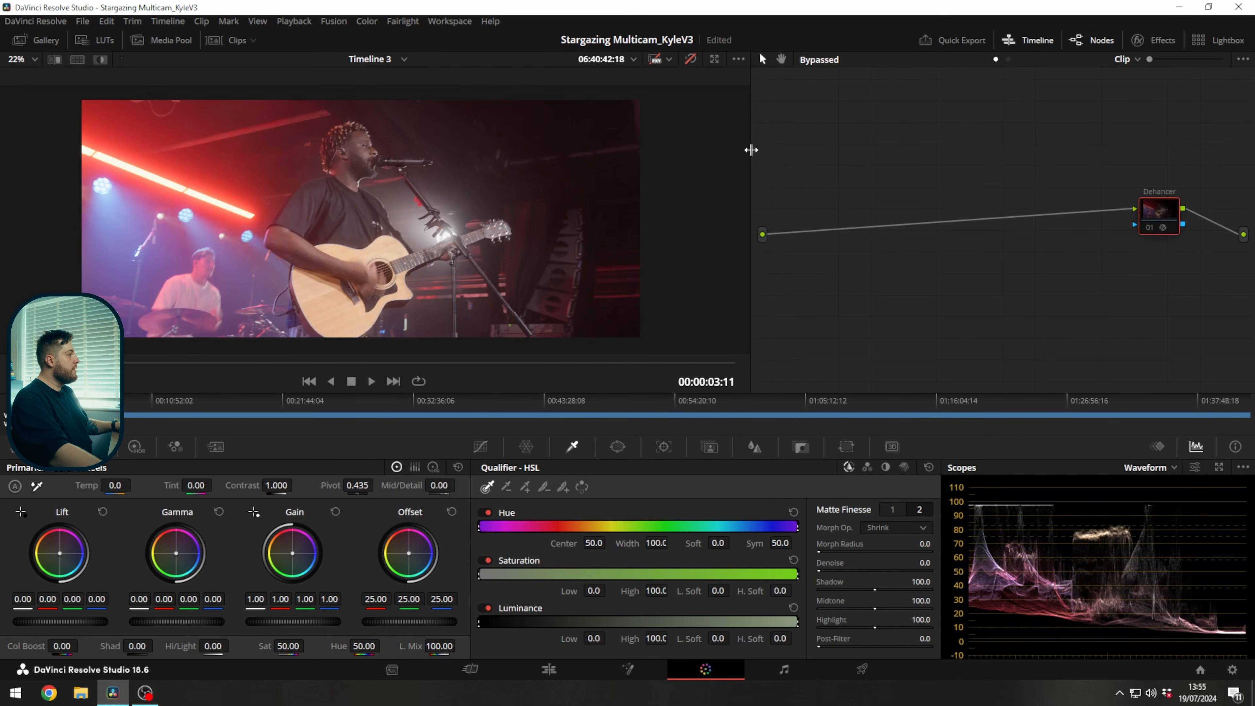
Widen the node graph area and move the Dehancer node closer to the graph's output.
{"action": "left_click_drag", "start_coordinate": [732, 154], "coordinate": [681, 147]}
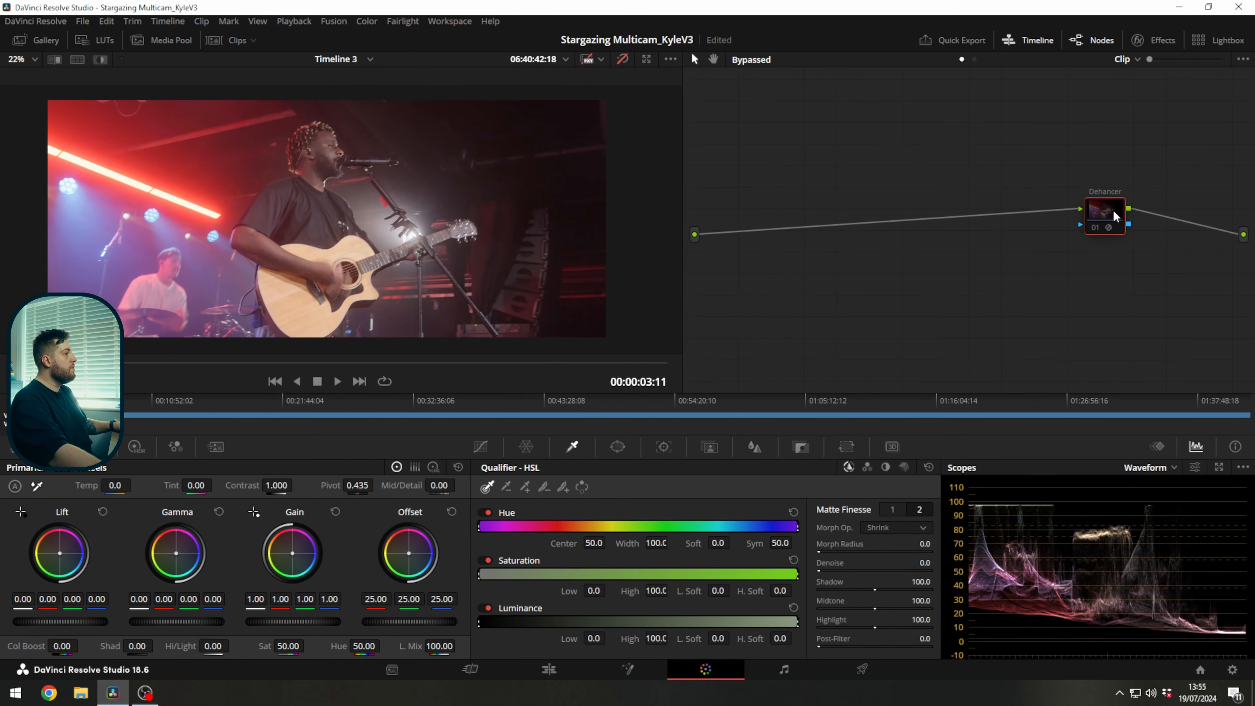
{"action": "left_click_drag", "start_coordinate": [1135, 226], "coordinate": [1183, 212]}
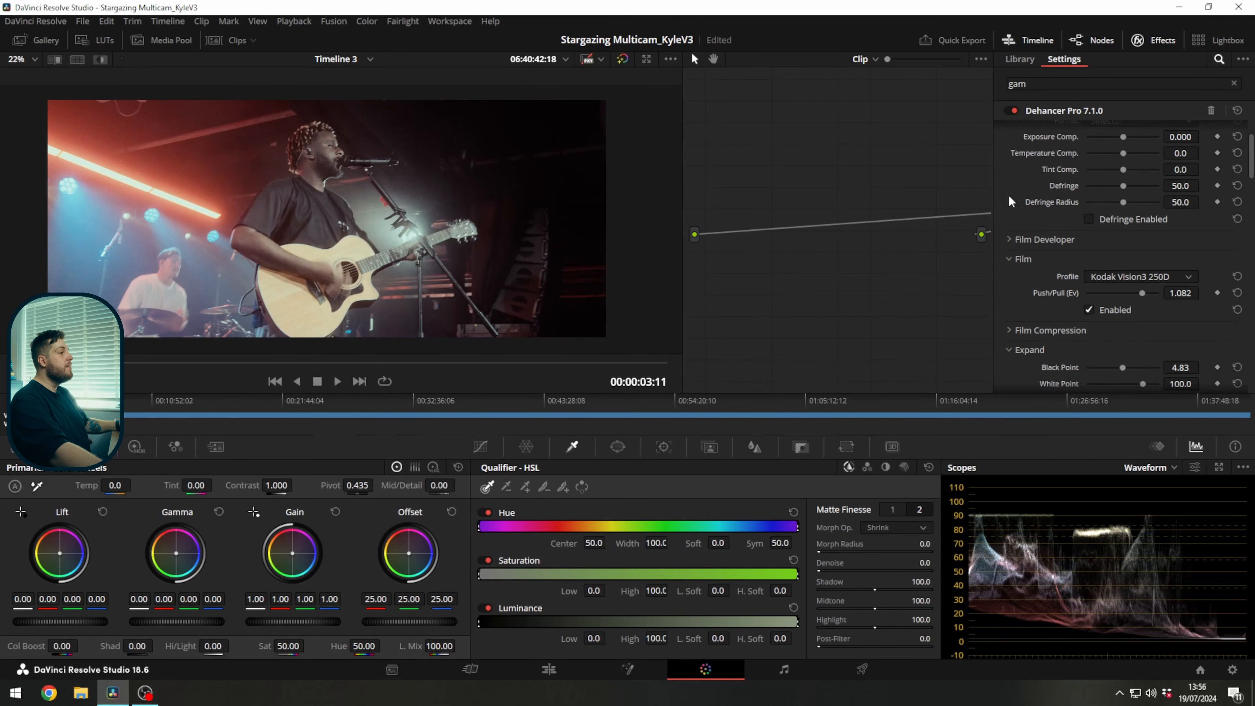
Reset the black point in the Expand section of the Dehancer settings.
{"action": "scroll", "coordinate": [1037, 166], "scroll_direction": "down", "scroll_amount": 1}
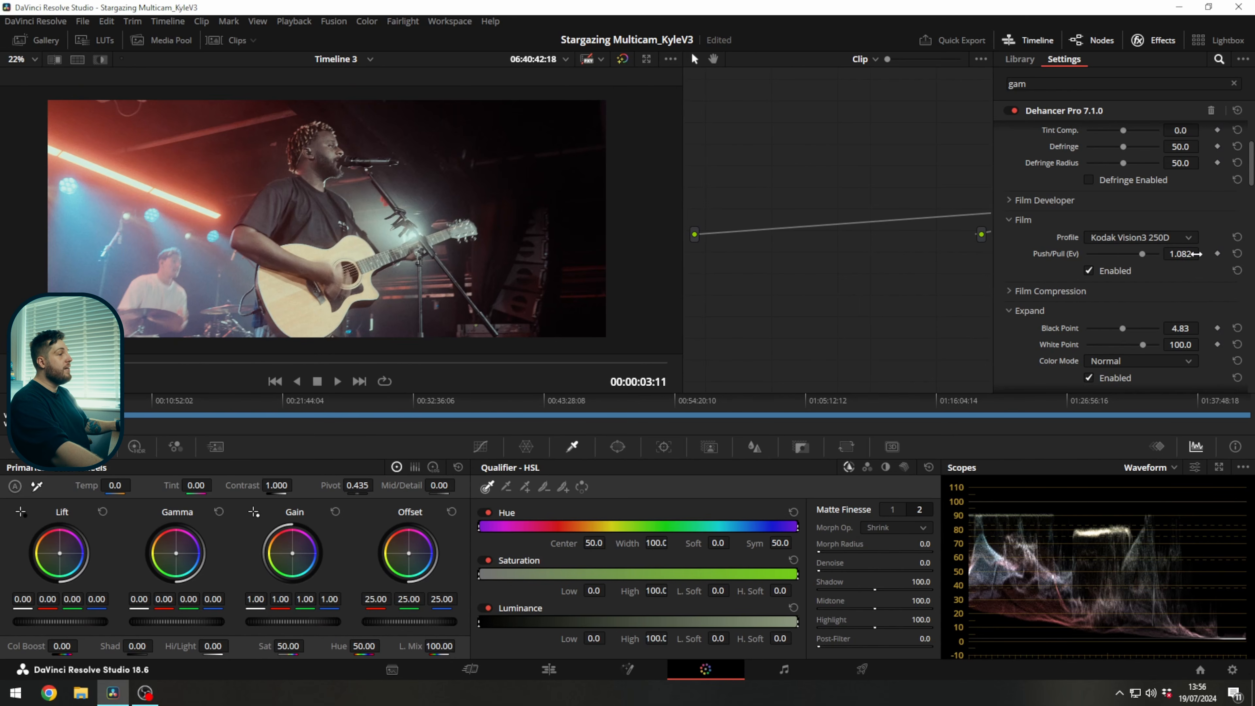
{"action": "scroll", "coordinate": [1076, 271], "scroll_direction": "down", "scroll_amount": 2}
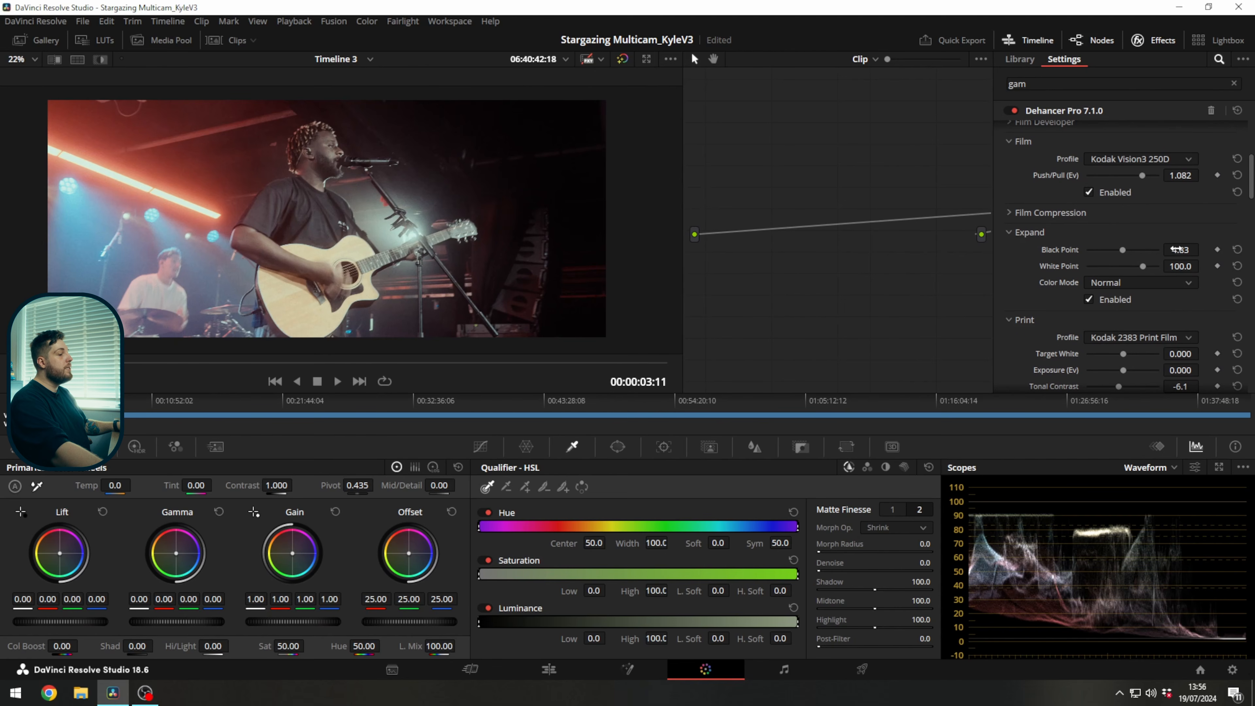
{"action": "left_click", "coordinate": [1238, 250]}
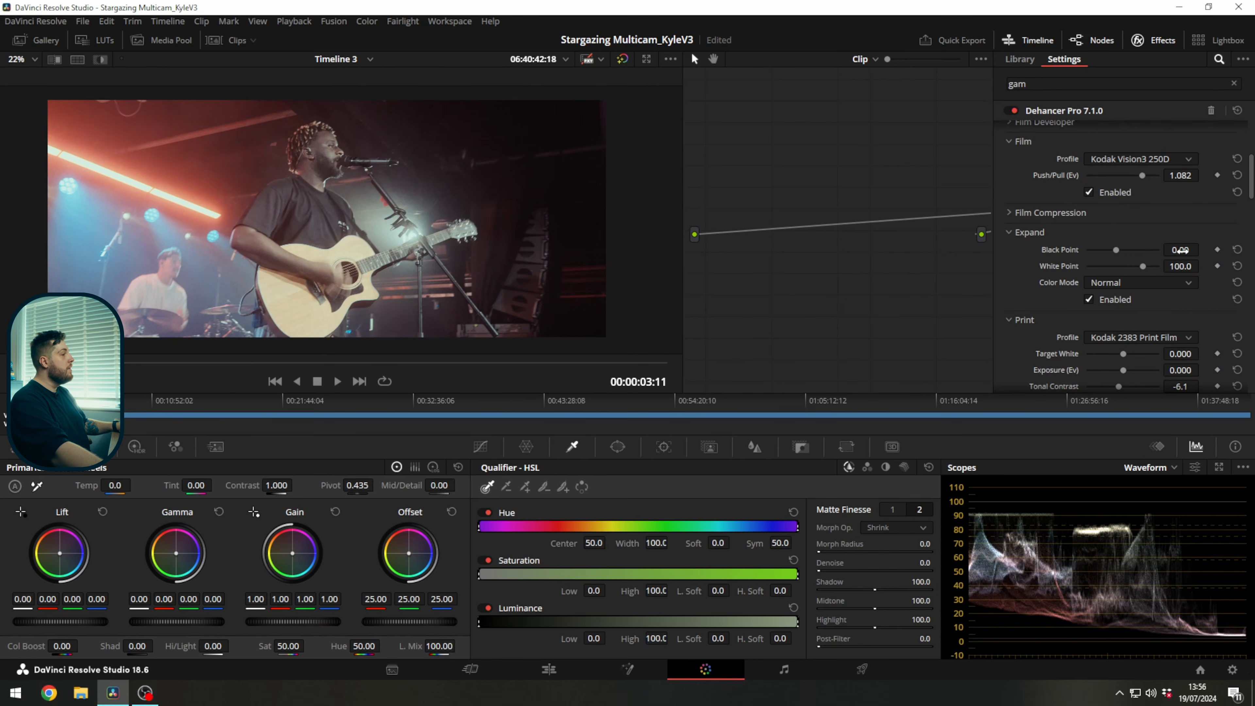
Lower the Tonal Contrast in Dehancer's Print section to -8.4 and compare the image with the node off and on.
{"action": "scroll", "coordinate": [1100, 289], "scroll_direction": "down", "scroll_amount": 1}
{"action": "scroll", "coordinate": [1037, 286], "scroll_direction": "down", "scroll_amount": 1}
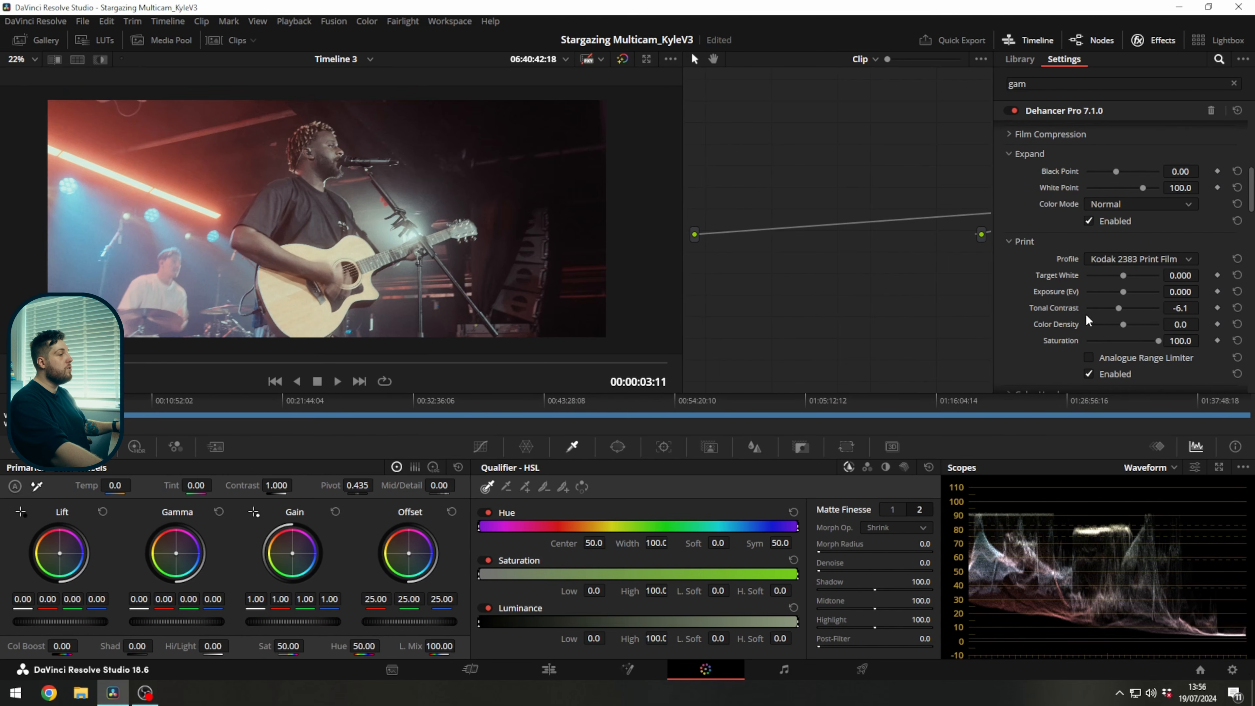
{"action": "left_click_drag", "start_coordinate": [1180, 309], "coordinate": [1180, 308]}
{"action": "key", "text": "ctrl+d"}
{"action": "key", "text": "ctrl+d"}
{"action": "key", "text": "ctrl+d"}
{"action": "key", "text": "ctrl+d"}
{"action": "key", "text": "ctrl+d"}
{"action": "key", "text": "ctrl+d"}
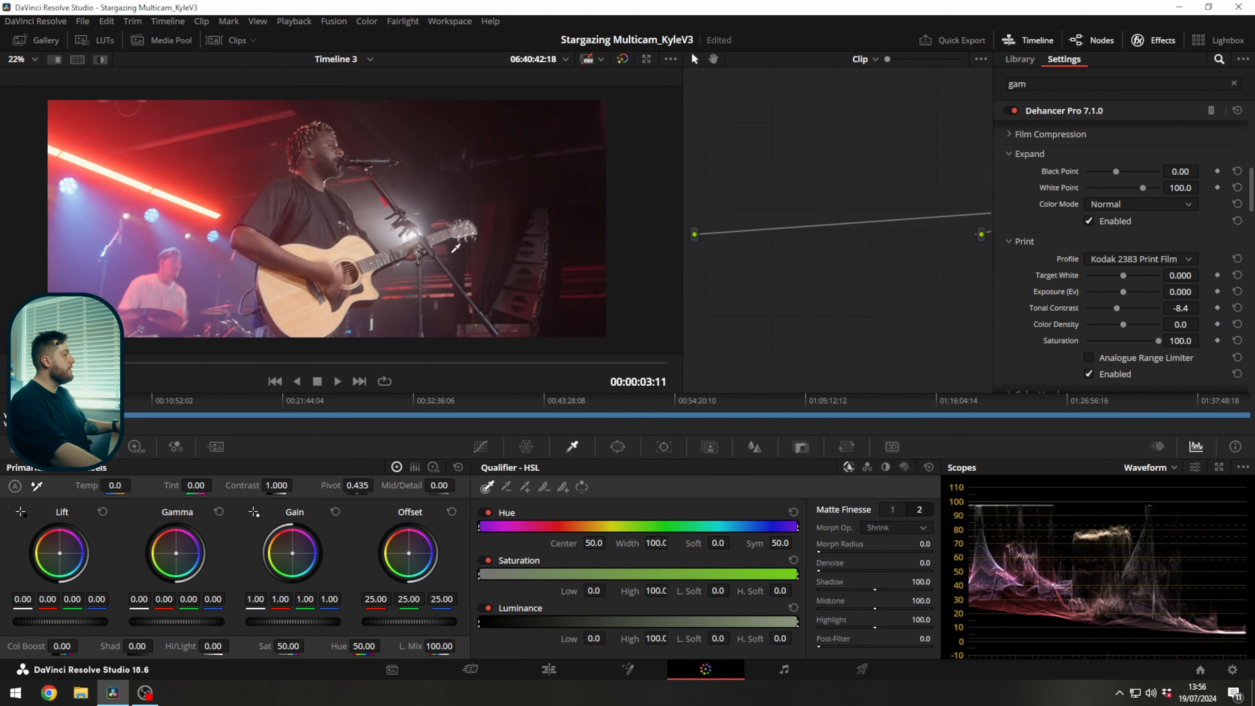
Review Dehancer's Film Grain settings and hide the effect settings.
{"action": "scroll", "coordinate": [1112, 267], "scroll_direction": "down", "scroll_amount": 4}
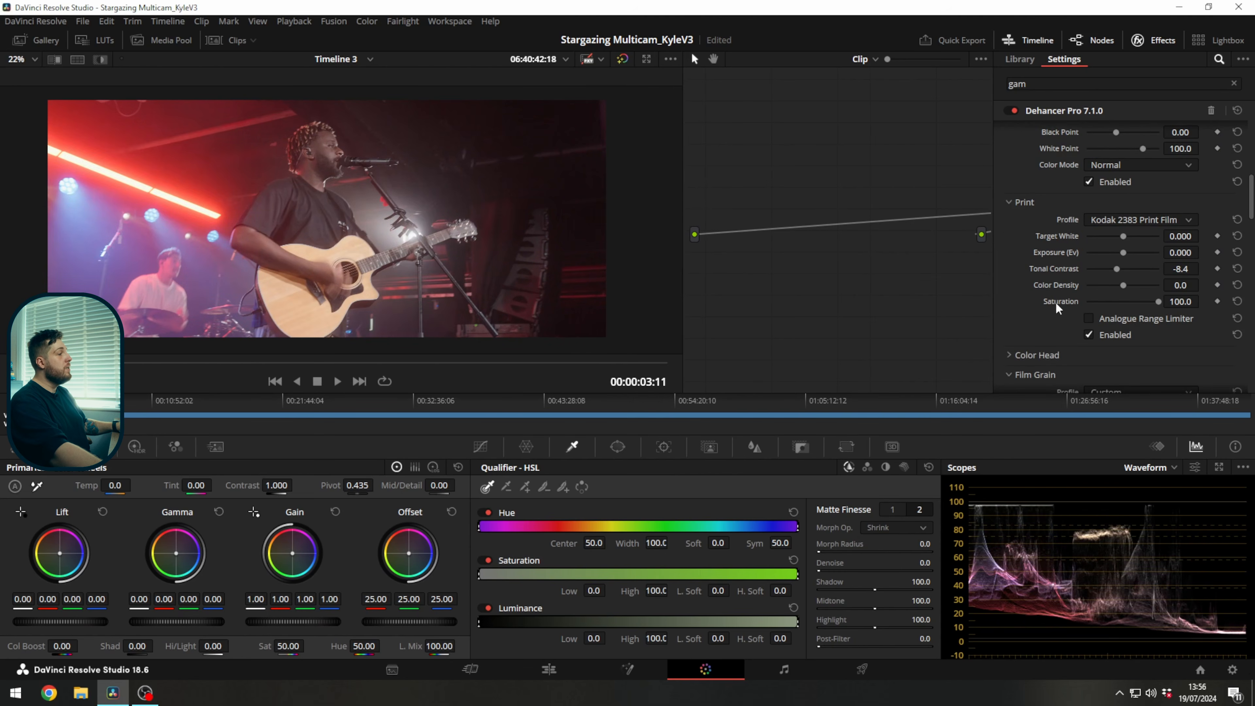
{"action": "scroll", "coordinate": [1085, 190], "scroll_direction": "down", "scroll_amount": 2}
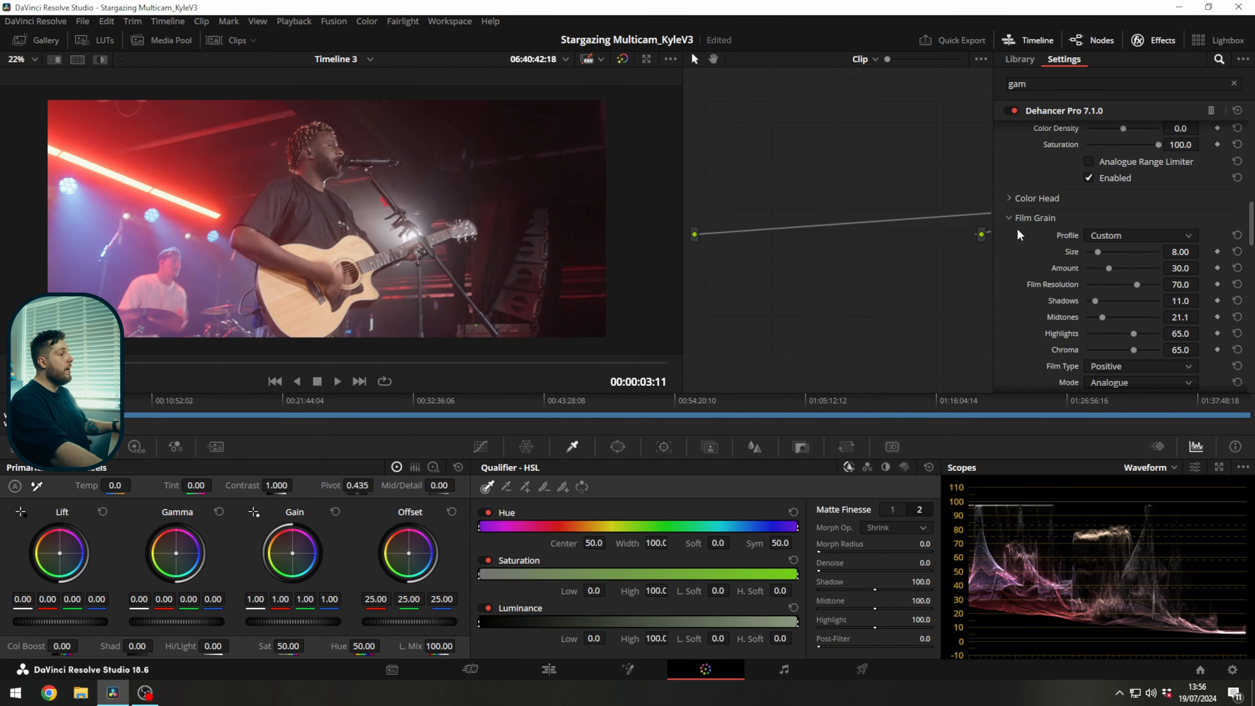
{"action": "left_click", "coordinate": [1154, 42]}
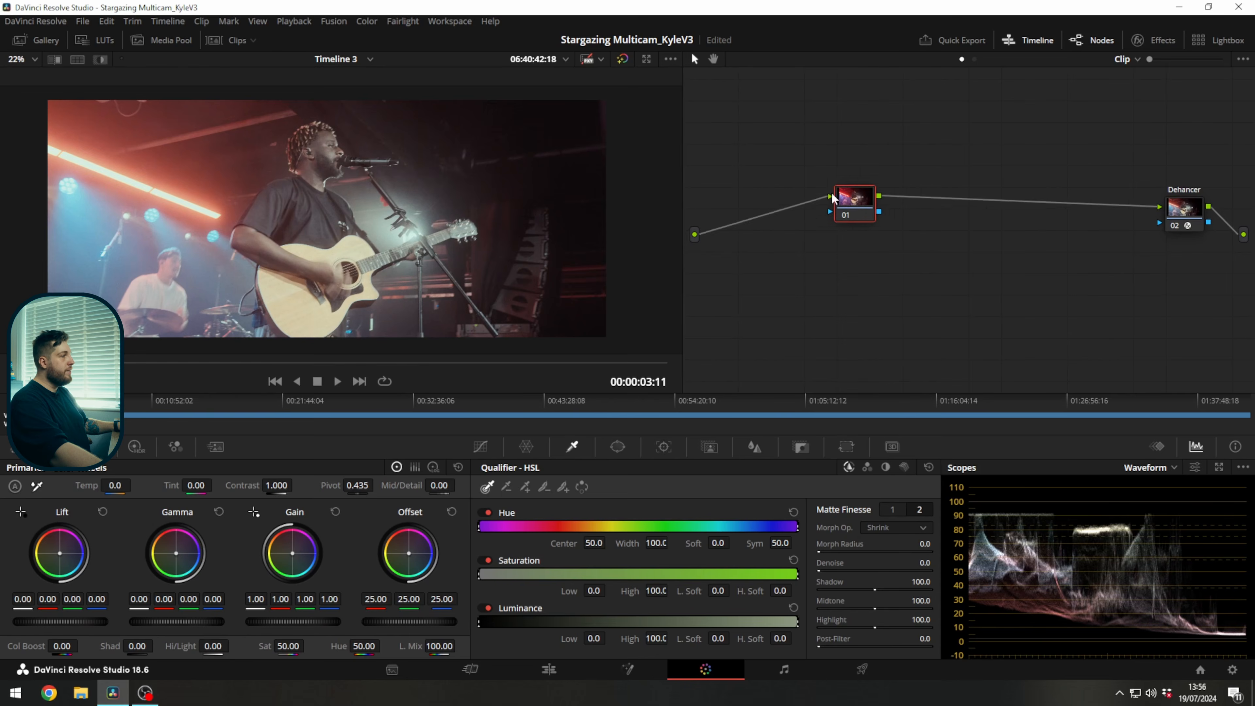
Position the new node before the Dehancer node and label it Exposure.
{"action": "left_click_drag", "start_coordinate": [859, 219], "coordinate": [822, 193]}
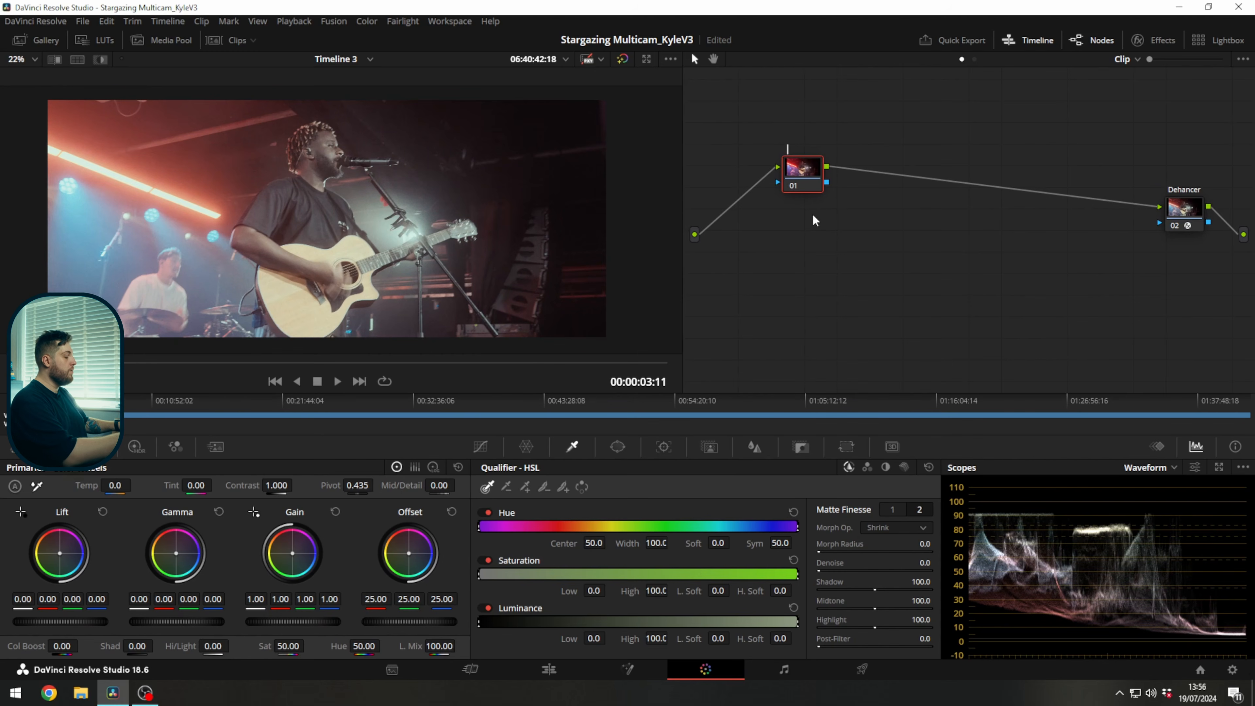
{"action": "type", "text": "xposure"}
{"action": "key", "text": "Return"}
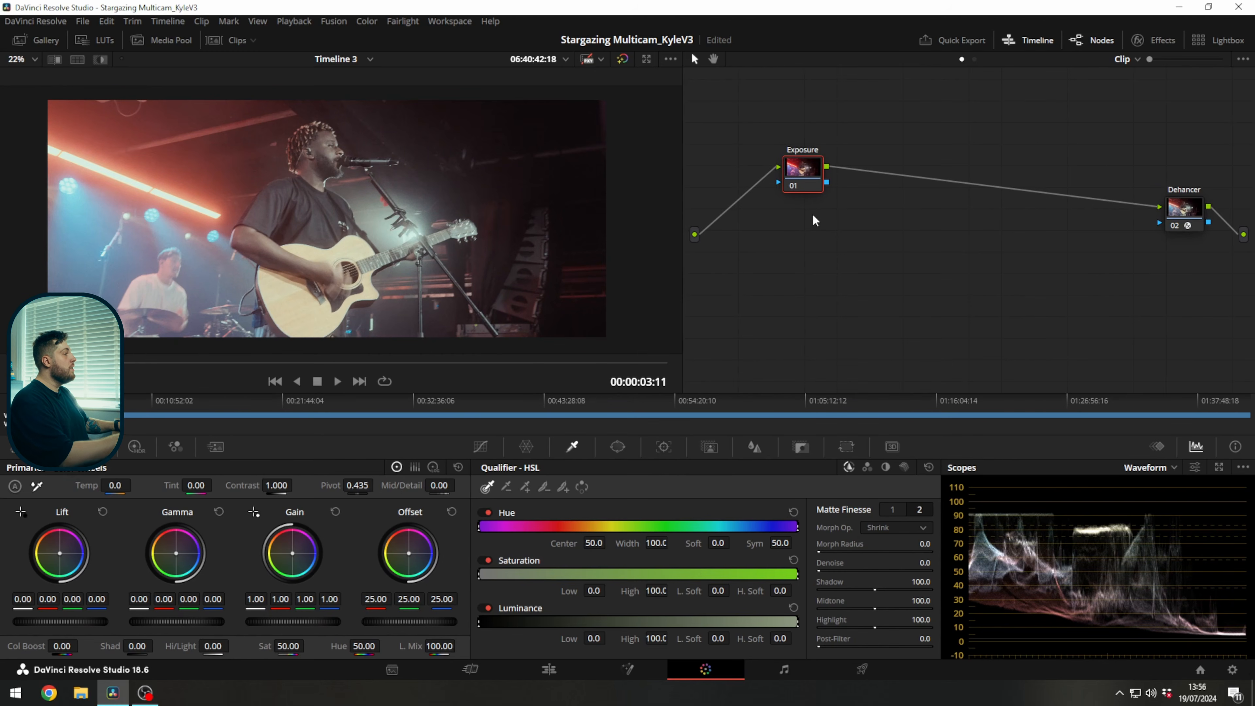
Enlarge the scopes and lower the Exposure node's HDR Global exposure to -0.55.
{"action": "left_click", "coordinate": [1218, 468]}
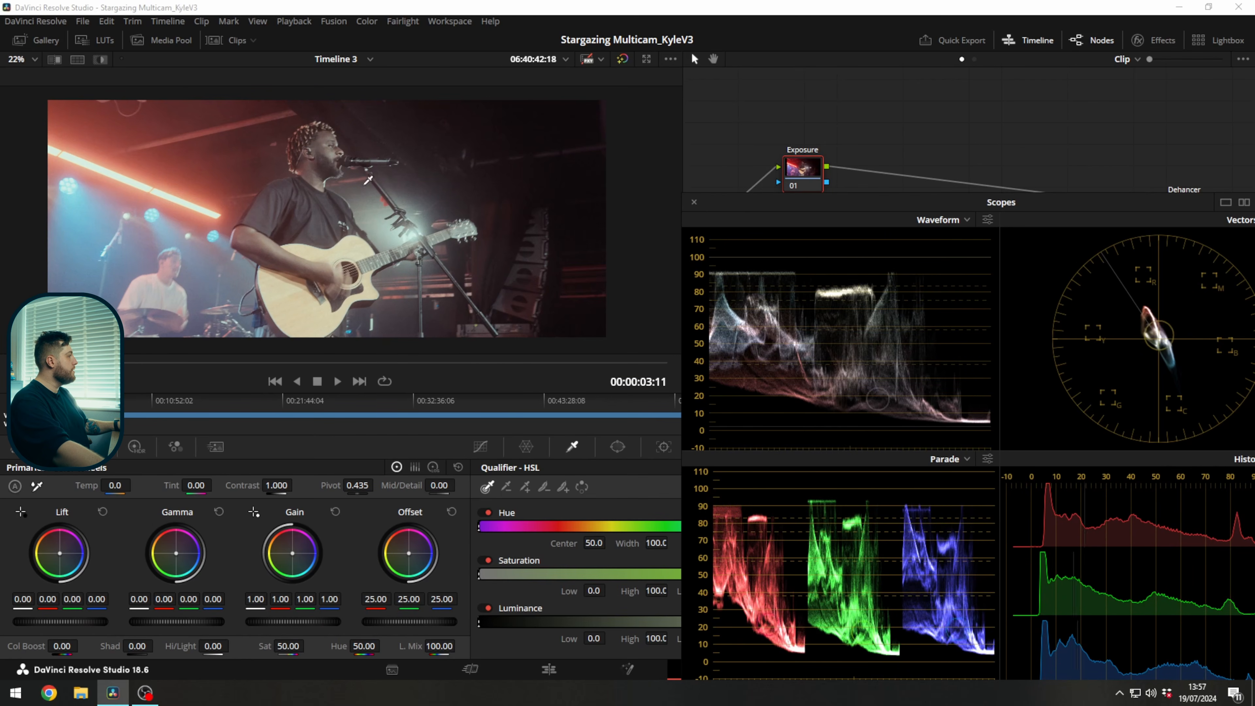
{"action": "left_click_drag", "start_coordinate": [796, 188], "coordinate": [788, 161]}
{"action": "left_click", "coordinate": [135, 446]}
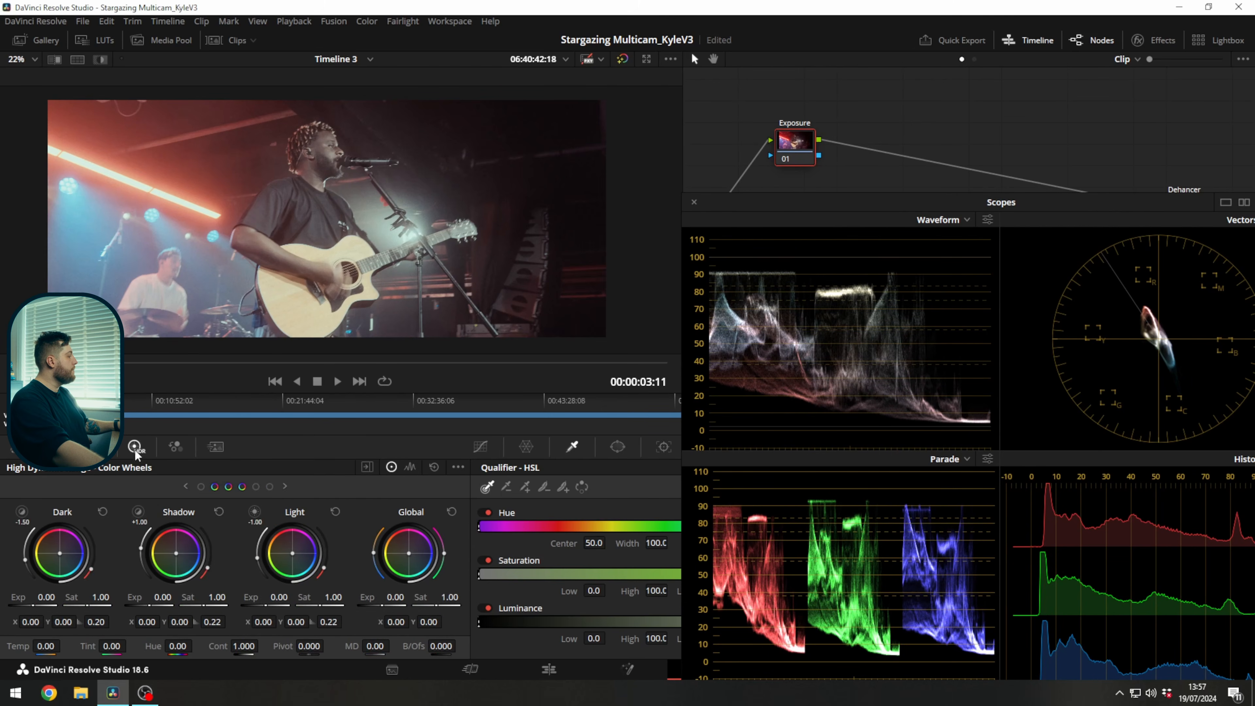
{"action": "left_click_drag", "start_coordinate": [393, 600], "coordinate": [372, 600]}
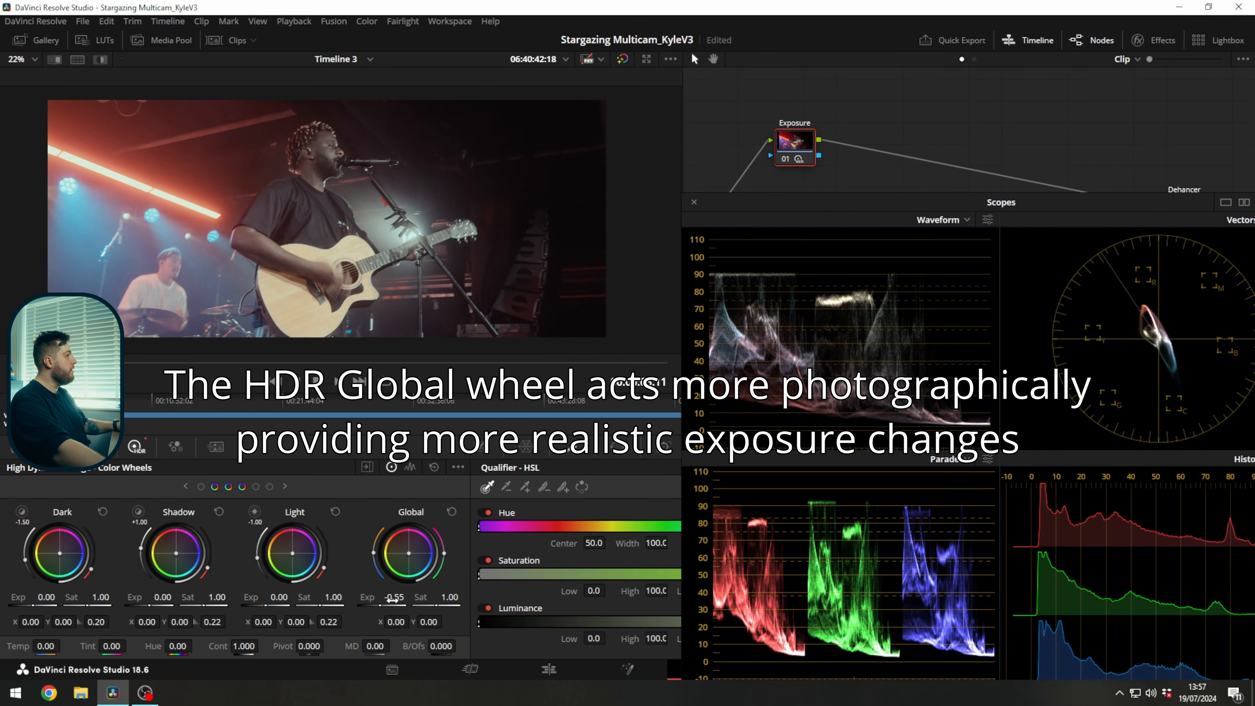
Compare the image with the Exposure node off and on.
{"action": "left_click_drag", "start_coordinate": [791, 155], "coordinate": [805, 151]}
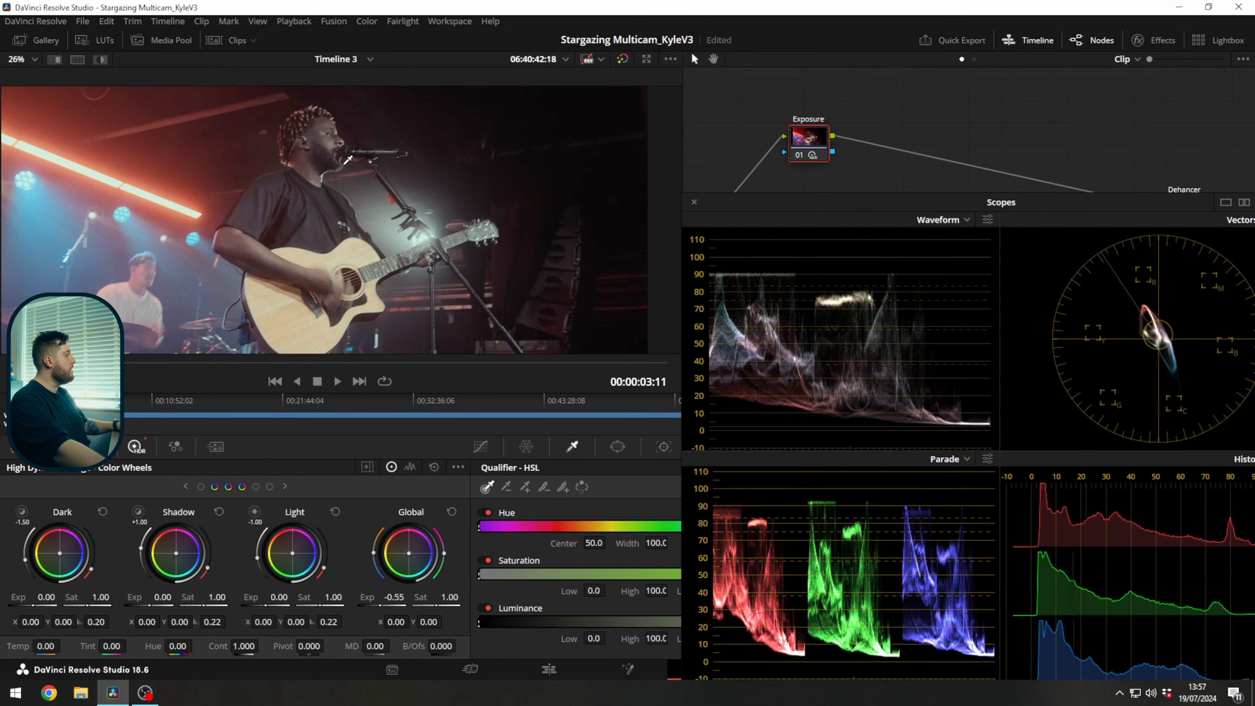
{"action": "left_click_drag", "start_coordinate": [365, 196], "coordinate": [370, 198]}
{"action": "key", "text": "ctrl+d"}
{"action": "key", "text": "ctrl+d"}
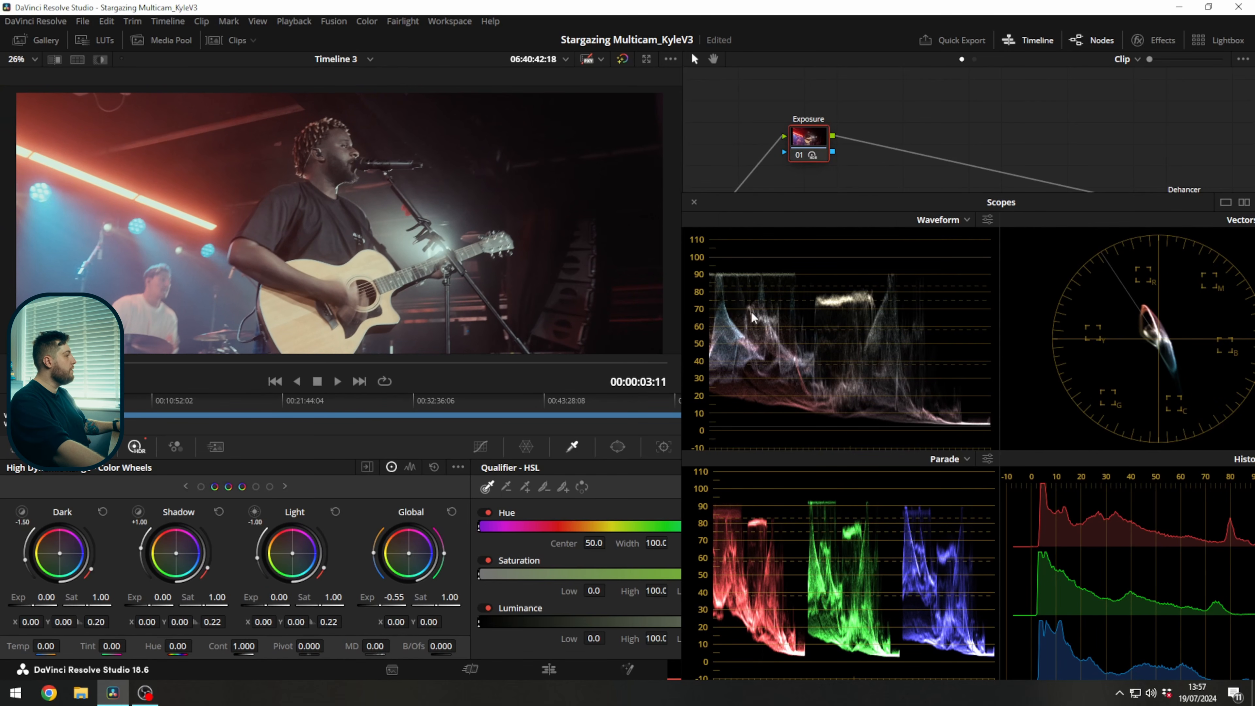
{"action": "left_click_drag", "start_coordinate": [803, 143], "coordinate": [825, 139]}
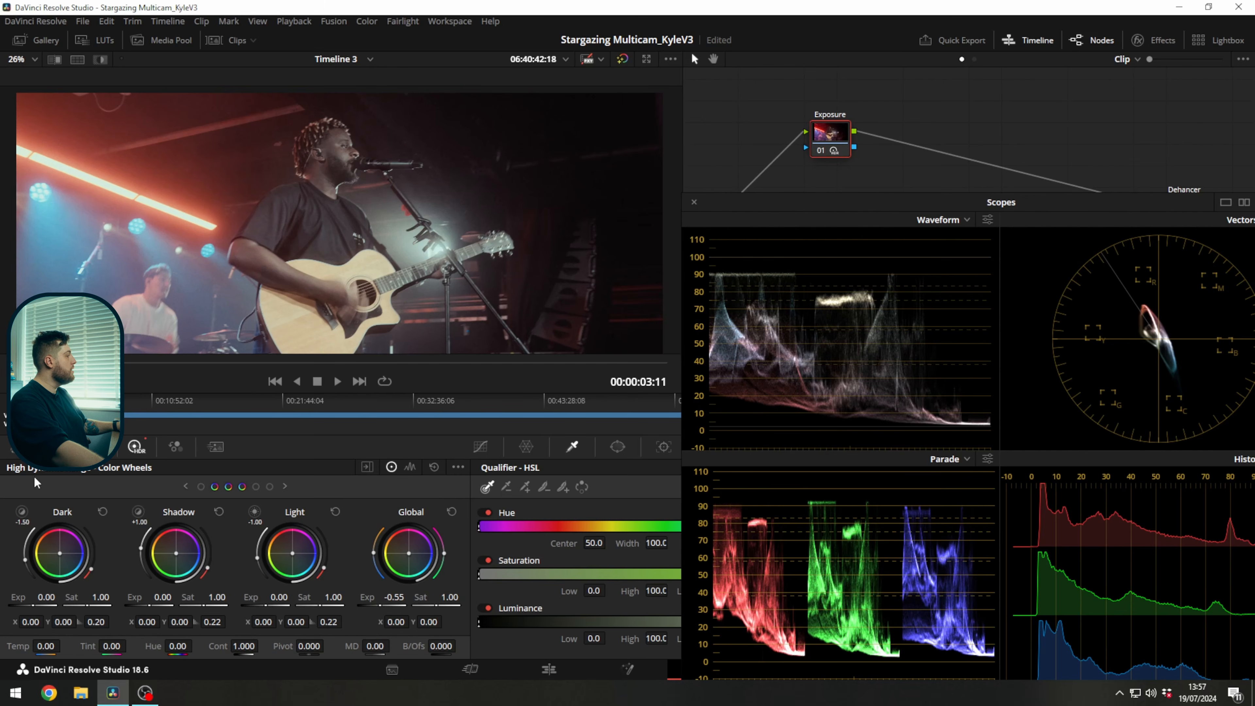
Set the Exposure node's primary wheels to Lift 0.02, Gamma -0.05 and Gain 1.02.
{"action": "left_click", "coordinate": [97, 446]}
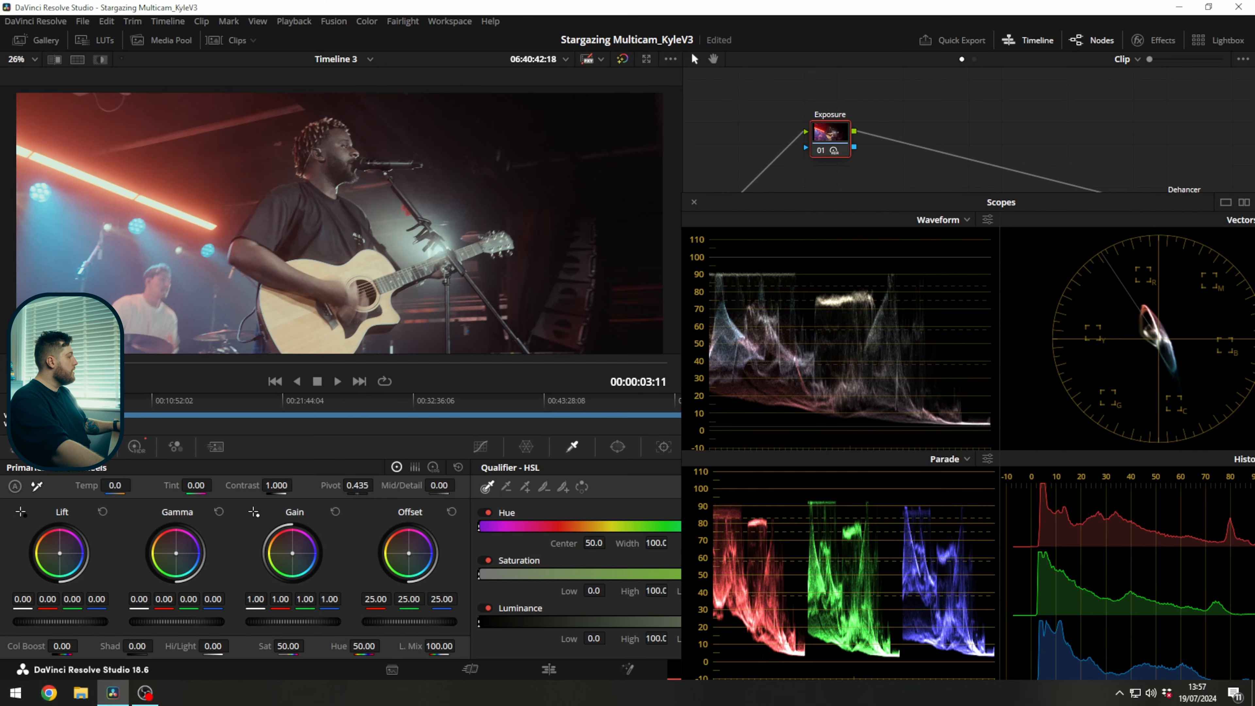
{"action": "left_click_drag", "start_coordinate": [75, 623], "coordinate": [84, 623]}
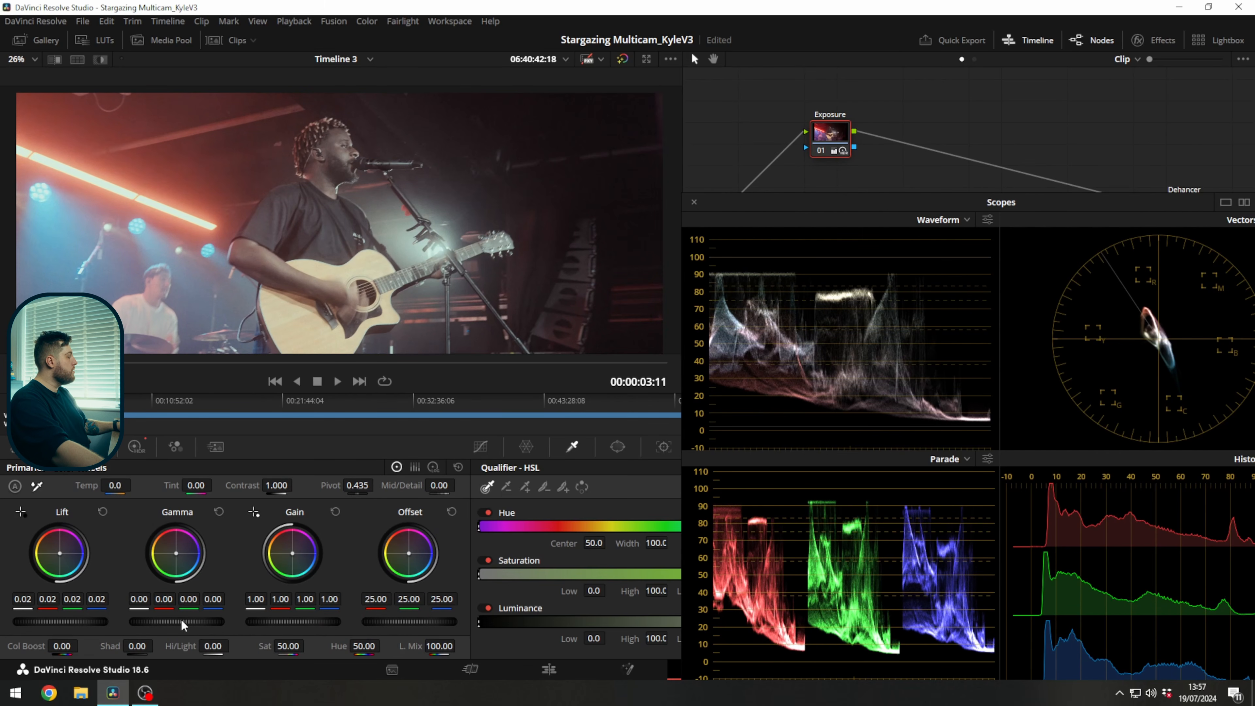
{"action": "left_click_drag", "start_coordinate": [225, 623], "coordinate": [215, 622]}
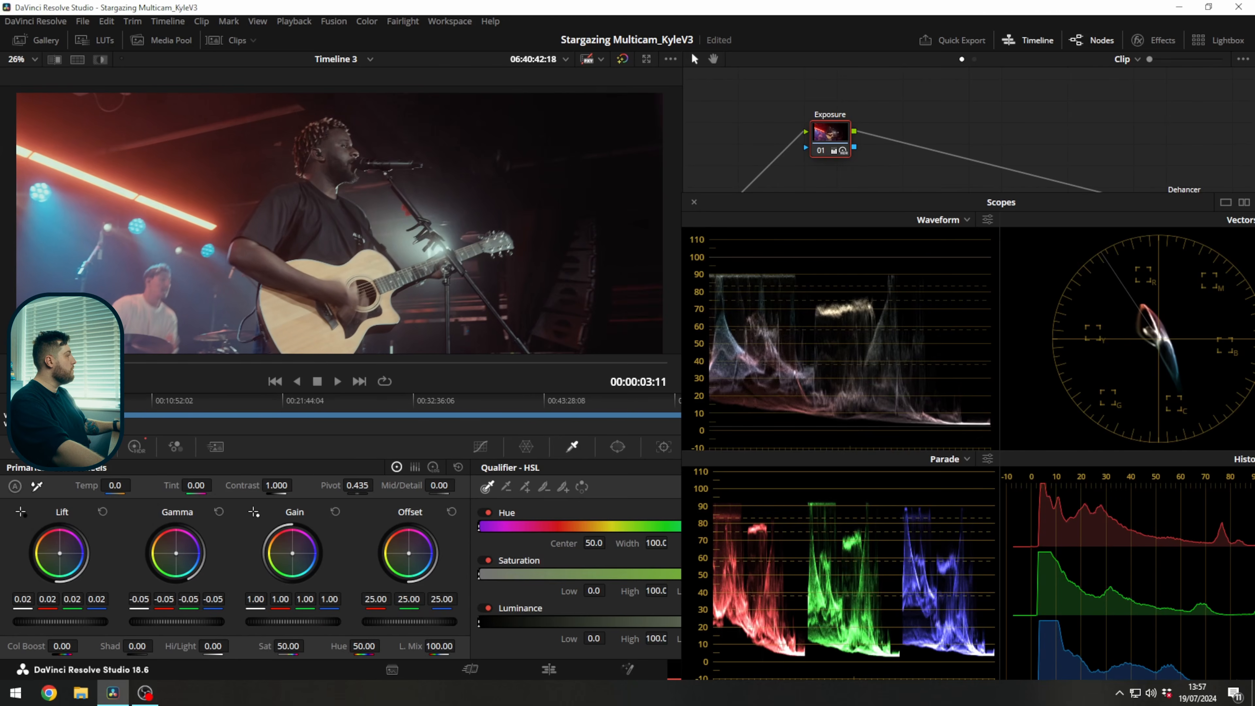
{"action": "left_click_drag", "start_coordinate": [321, 623], "coordinate": [308, 622]}
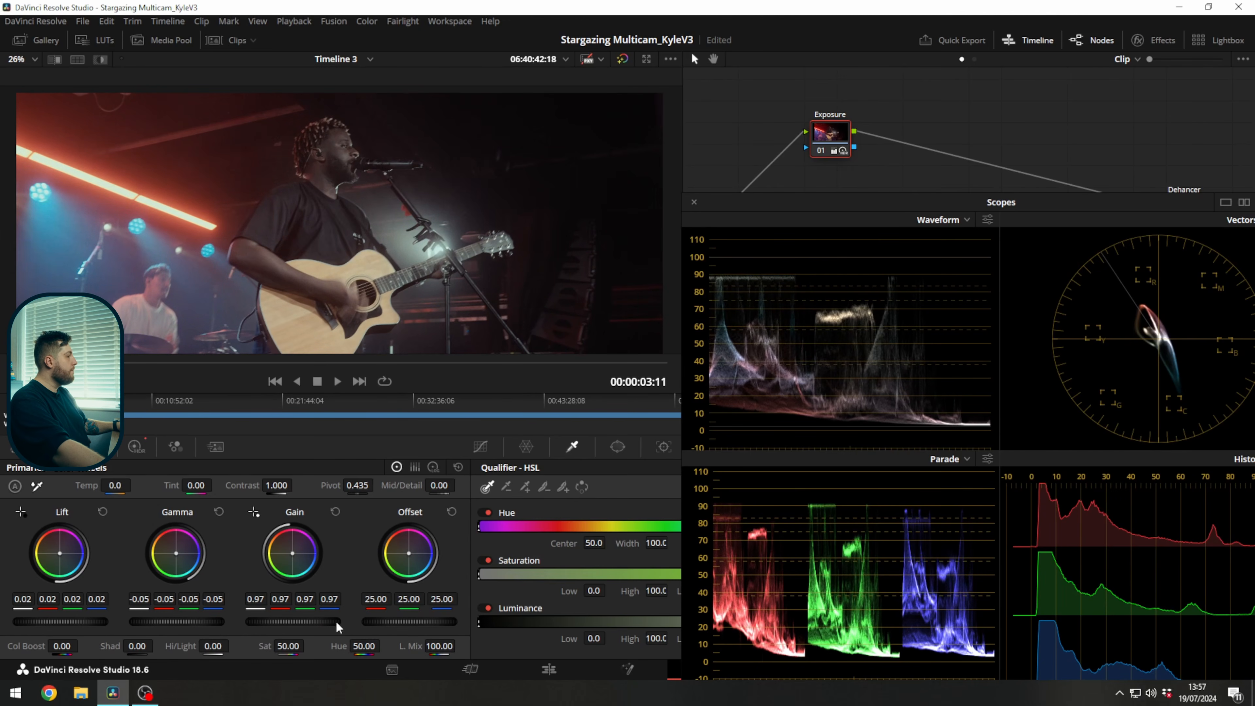
Close the enlarged scopes and compare the full-screen image with the Exposure node off and on.
{"action": "left_click", "coordinate": [692, 203]}
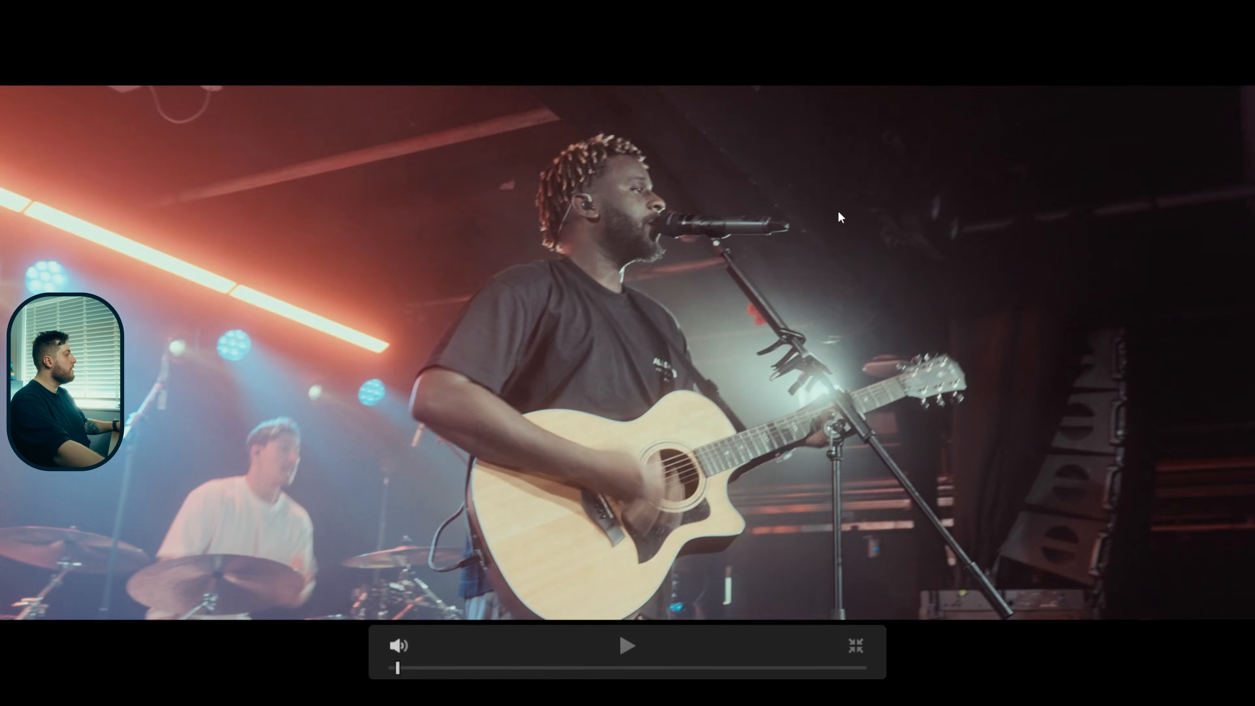
{"action": "key", "text": "ctrl+d"}
{"action": "key", "text": "ctrl+d"}
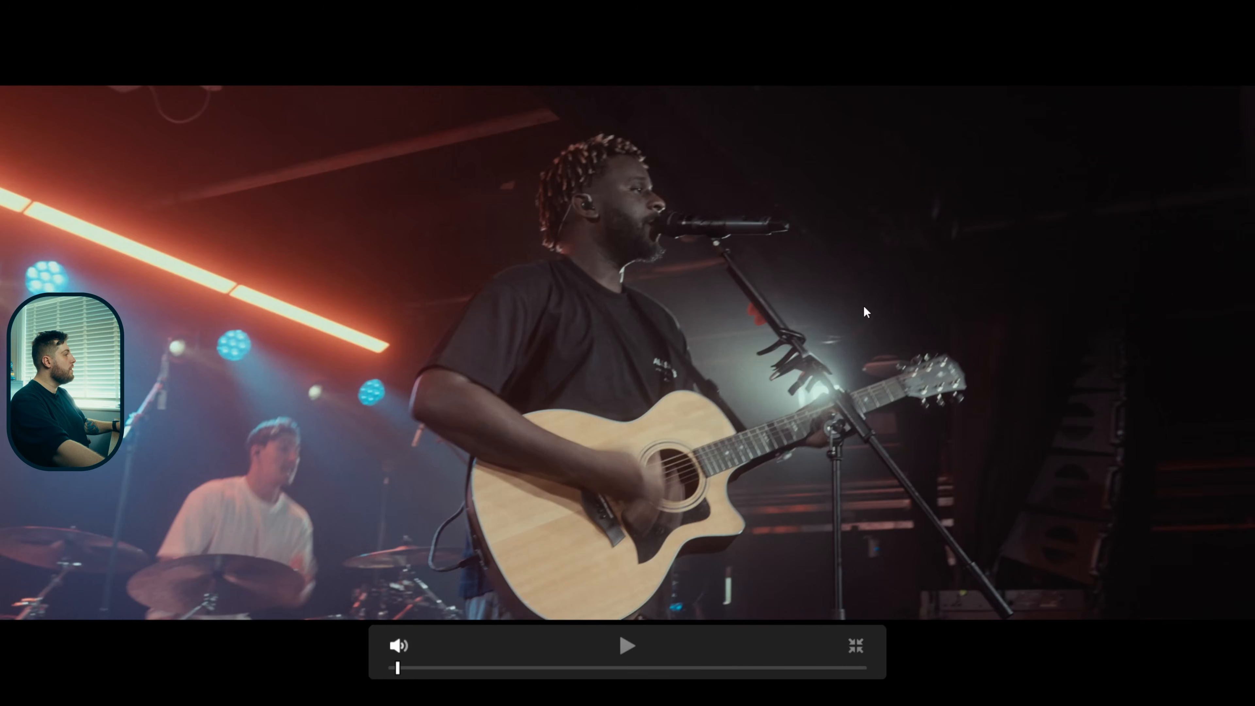
{"action": "key", "text": "Escape"}
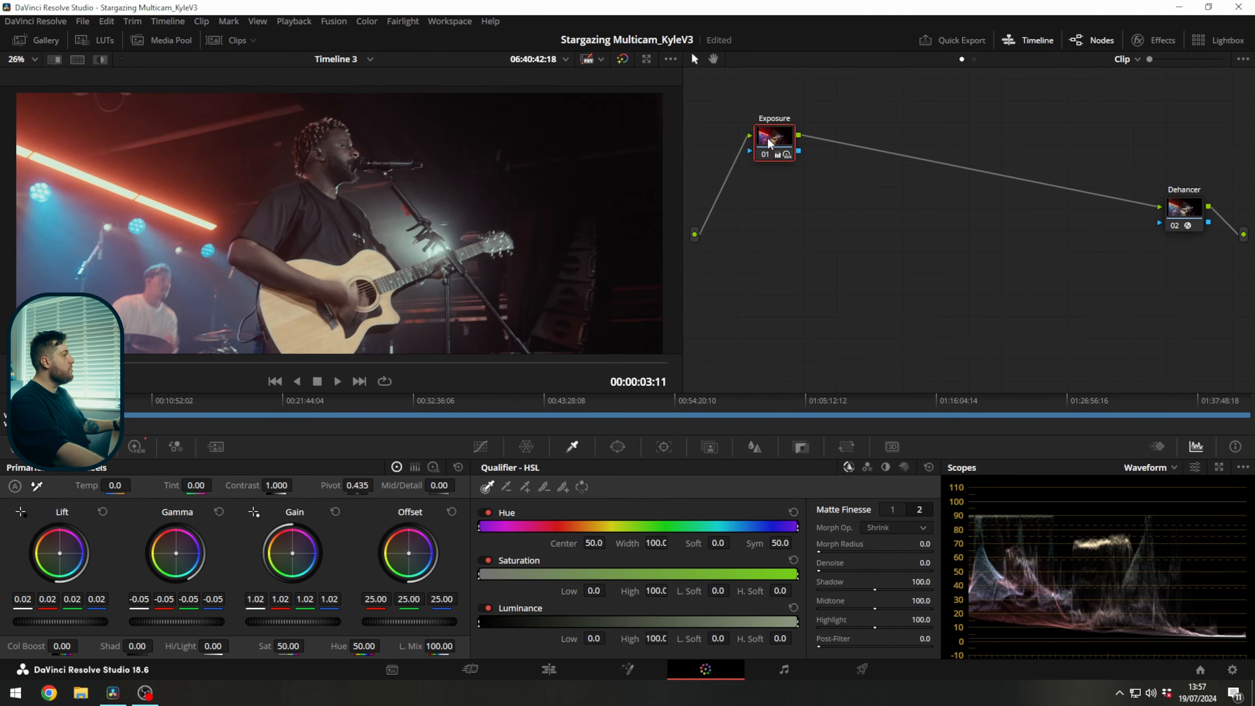
{"action": "left_click_drag", "start_coordinate": [769, 143], "coordinate": [773, 148]}
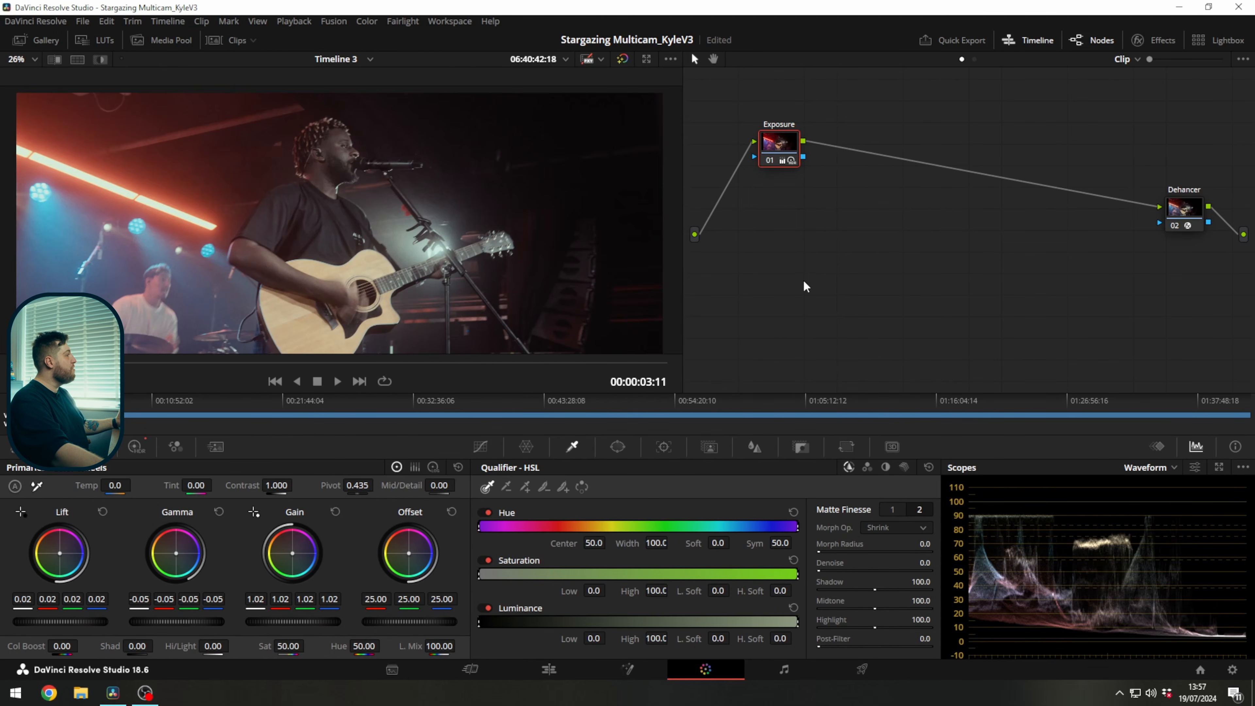
{"action": "scroll", "coordinate": [522, 255], "scroll_direction": "down", "scroll_amount": 2}
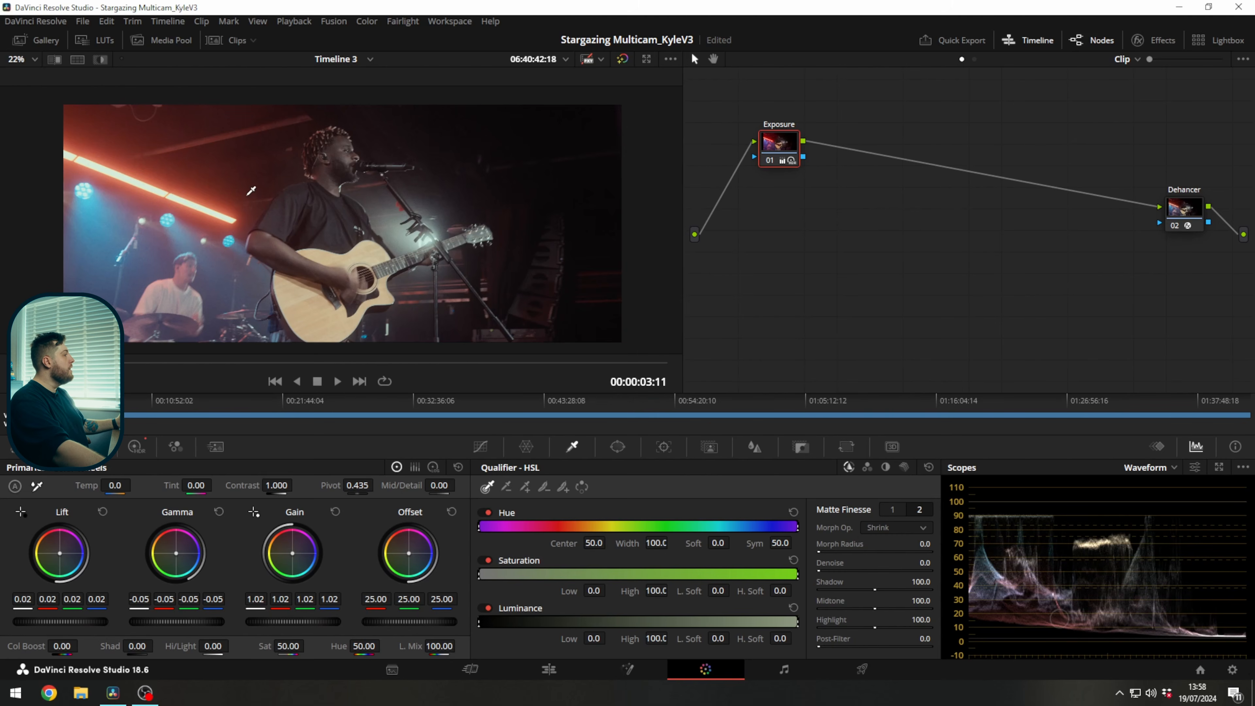
Add a node before Exposure and apply the Gamut Mapping effect to it.
{"action": "left_click", "coordinate": [1220, 467]}
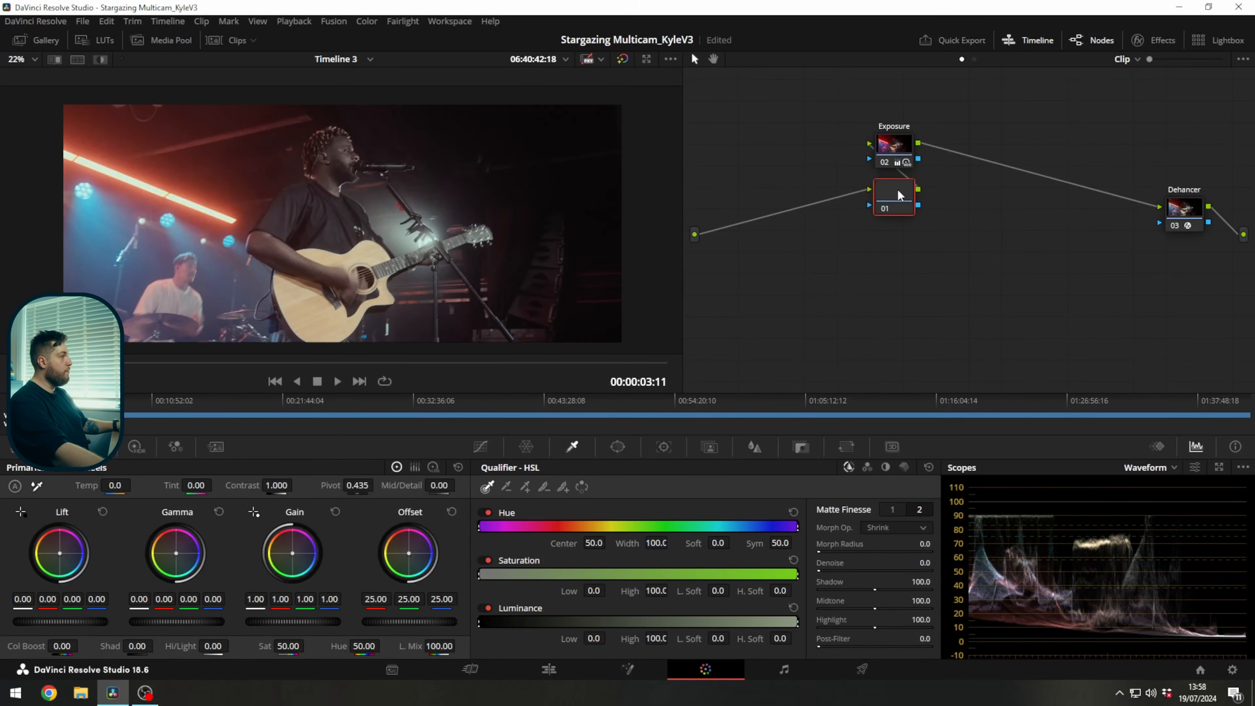
{"action": "left_click_drag", "start_coordinate": [898, 195], "coordinate": [764, 169]}
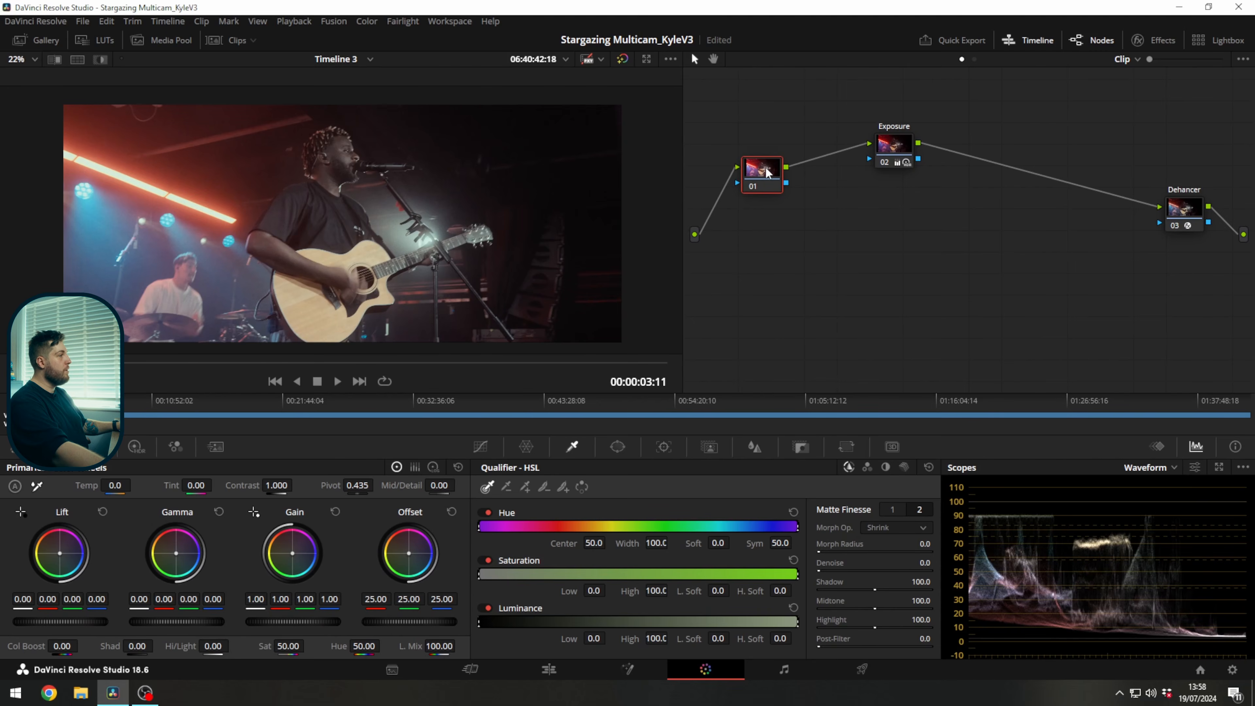
{"action": "left_click", "coordinate": [1155, 41]}
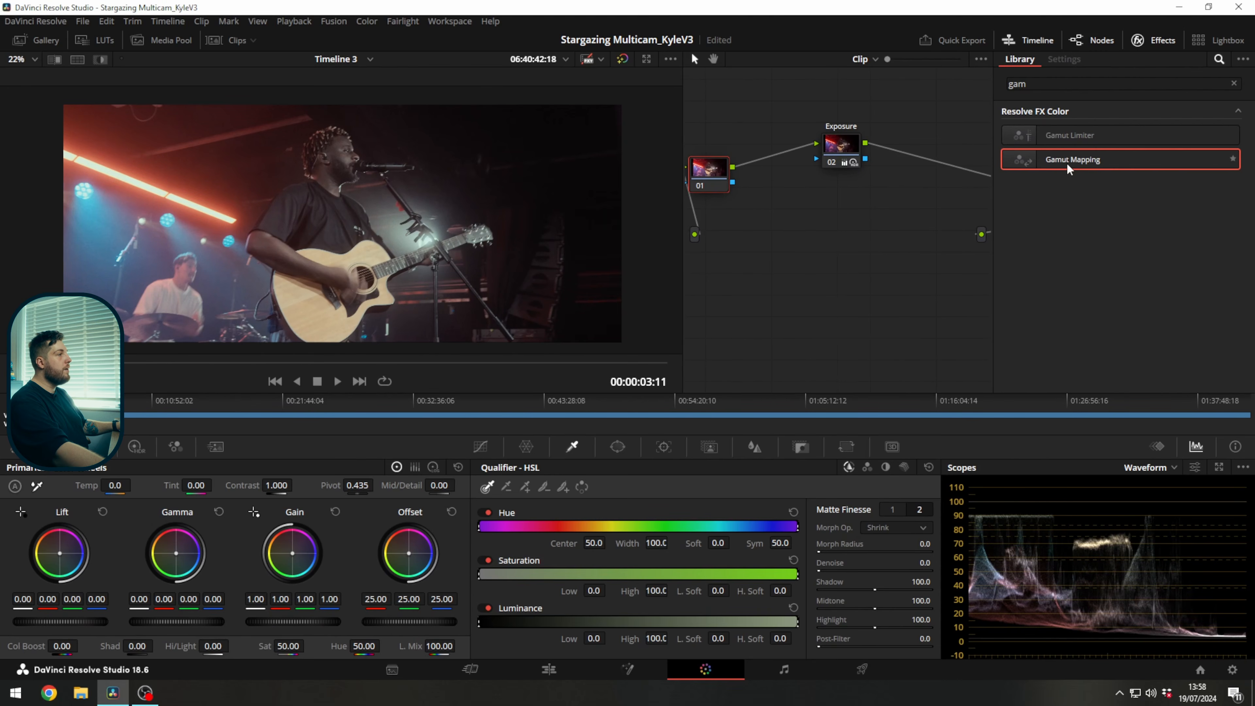
{"action": "left_click_drag", "start_coordinate": [1075, 155], "coordinate": [720, 177]}
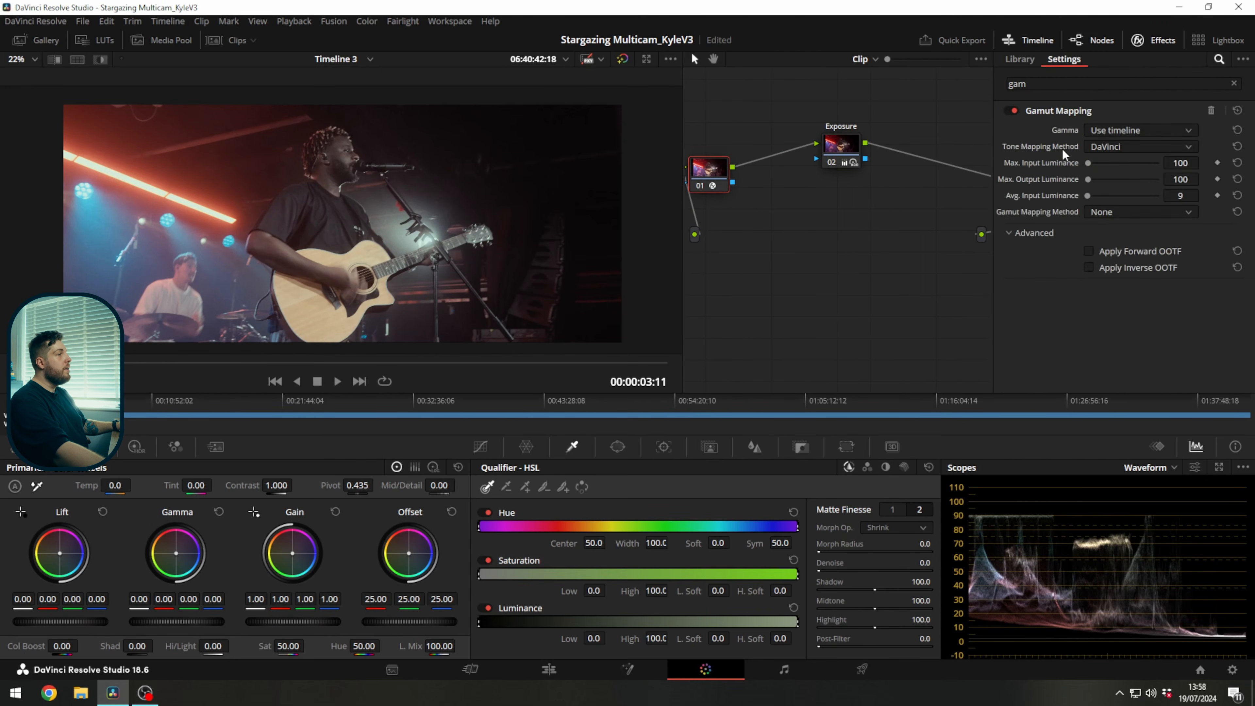
Set the Gamut Mapping gamma to DaVinci Intermediate and the gamut mapping method to Saturation Compression.
{"action": "left_click", "coordinate": [1124, 133]}
{"action": "left_click", "coordinate": [1098, 277]}
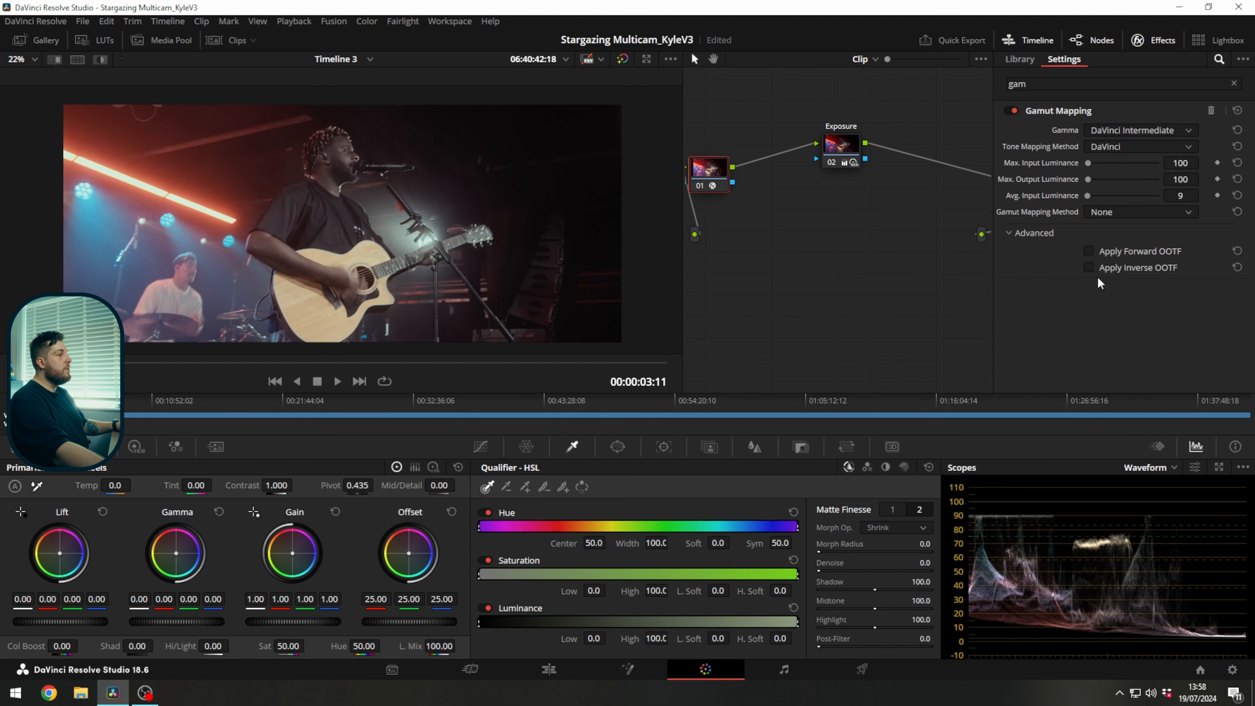
{"action": "left_click", "coordinate": [1106, 217]}
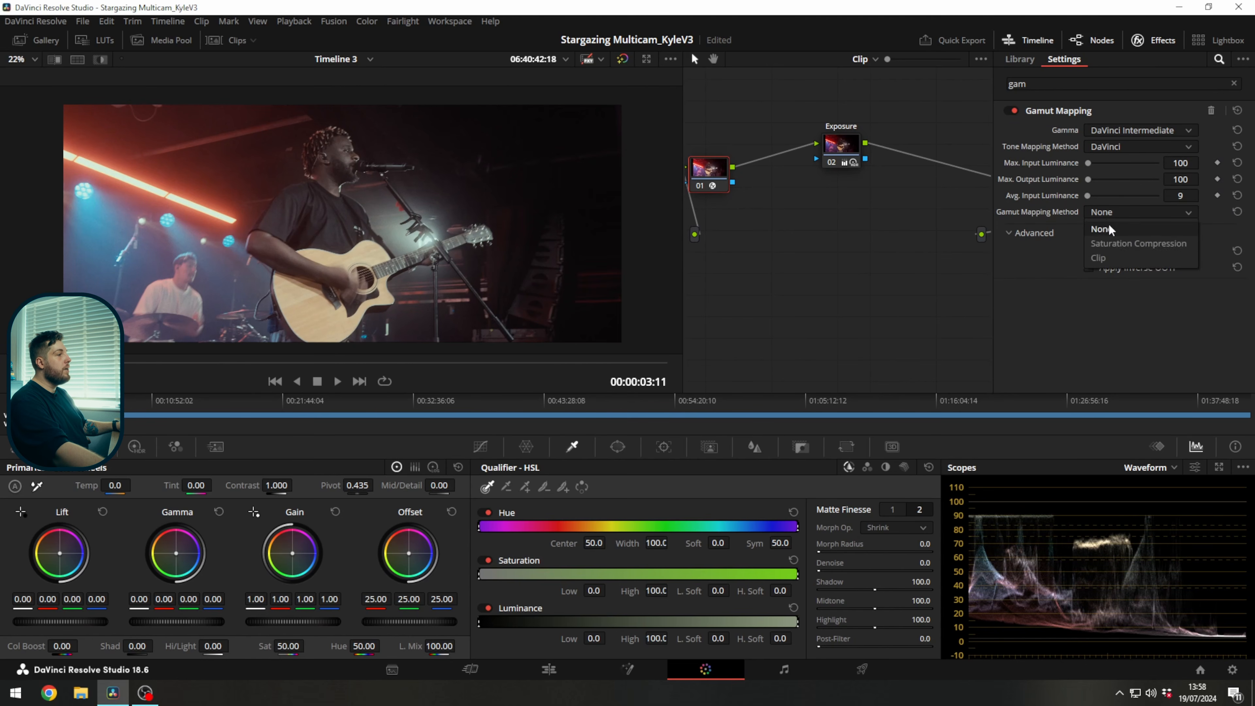
{"action": "left_click", "coordinate": [1115, 240]}
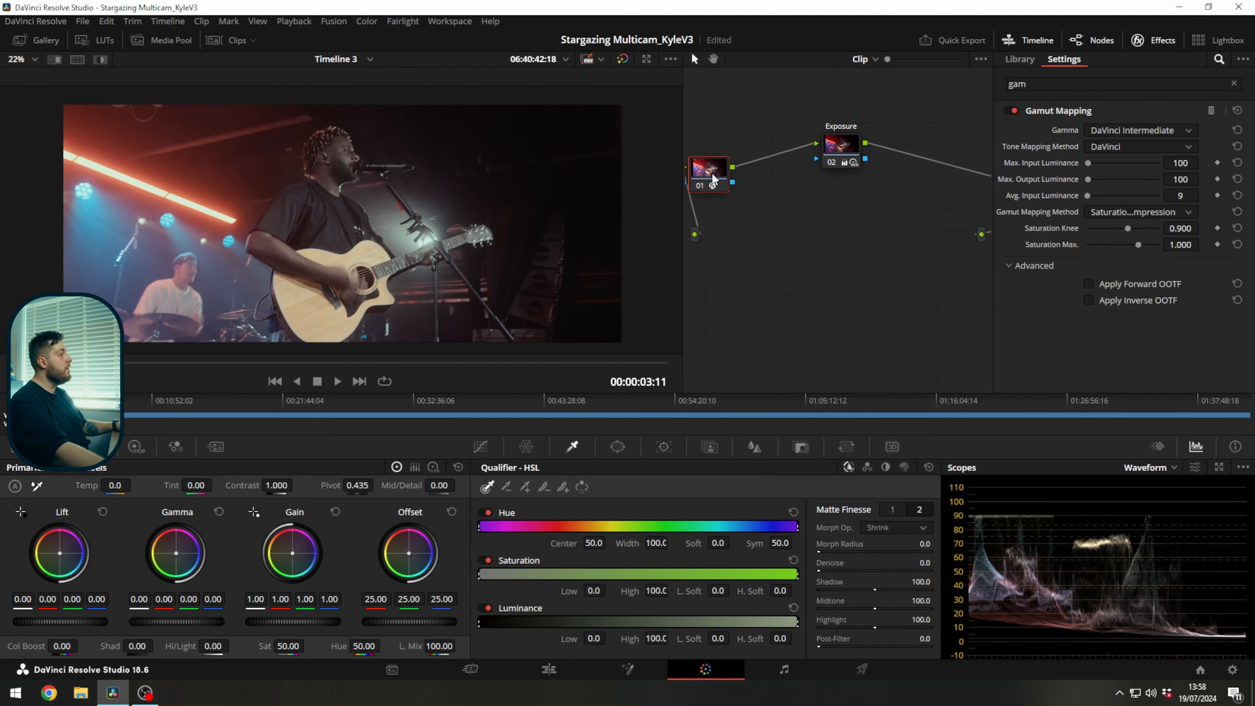
Move the Gamut Mapping node closer to Exposure and label it Sat compress.
{"action": "left_click_drag", "start_coordinate": [713, 179], "coordinate": [755, 182]}
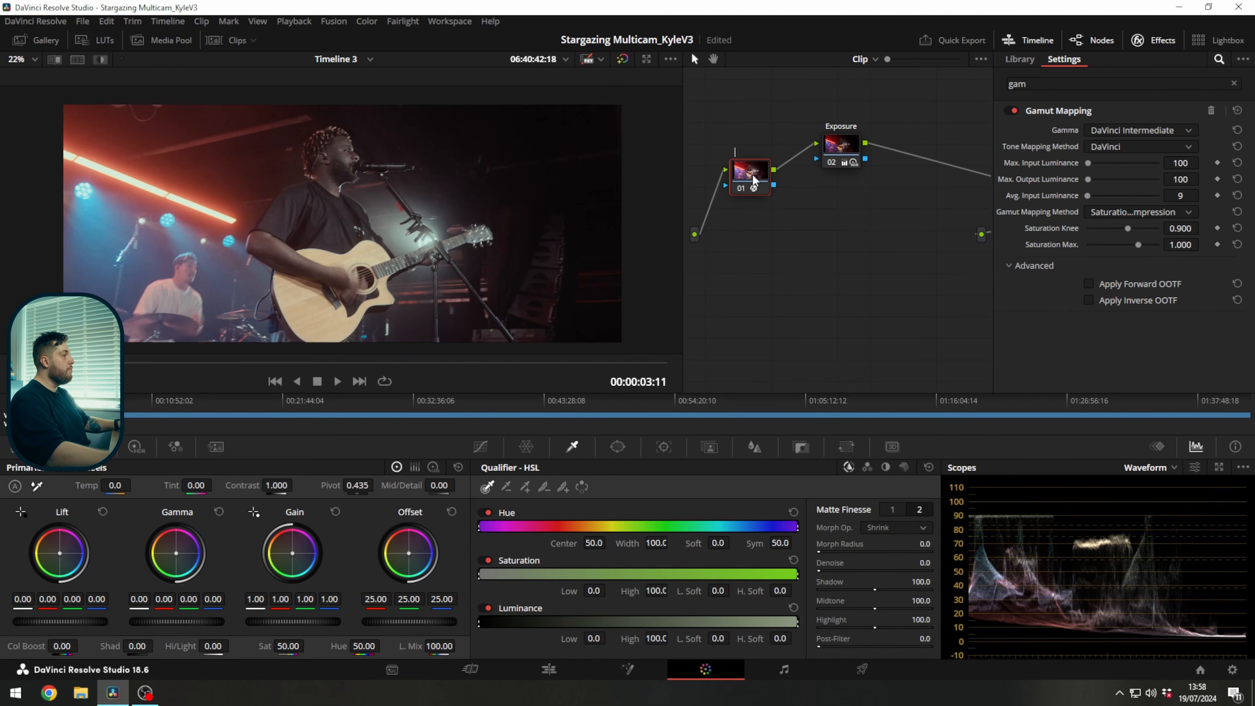
{"action": "type", "text": "Sat compress"}
{"action": "key", "text": "Return"}
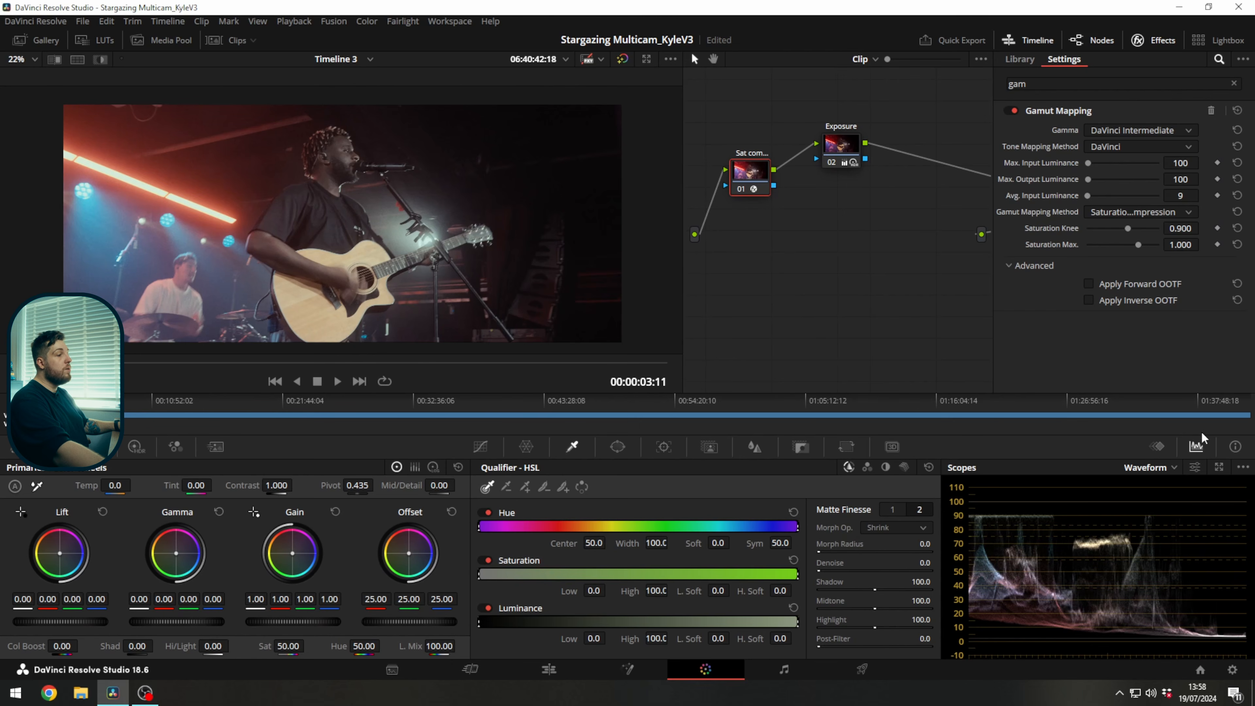
Try different Saturation Max. values against the enlarged scopes and set it to 0.705.
{"action": "left_click", "coordinate": [1220, 465]}
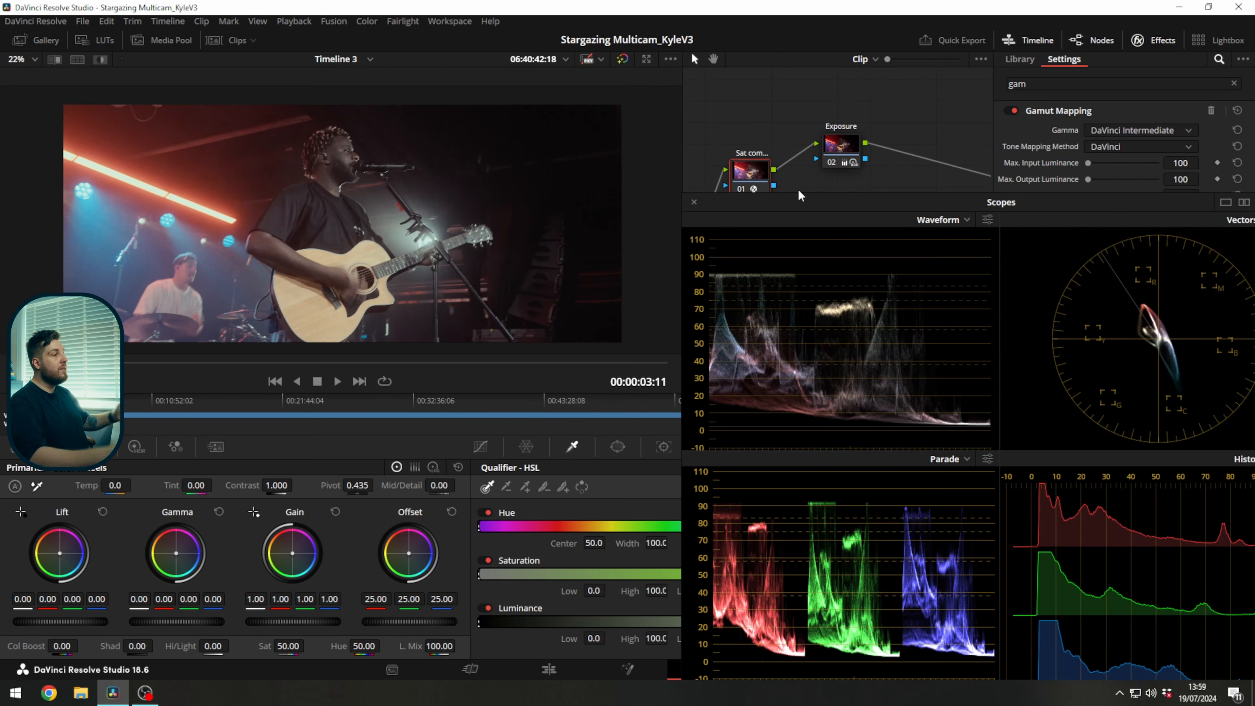
{"action": "left_click_drag", "start_coordinate": [810, 197], "coordinate": [1032, 295]}
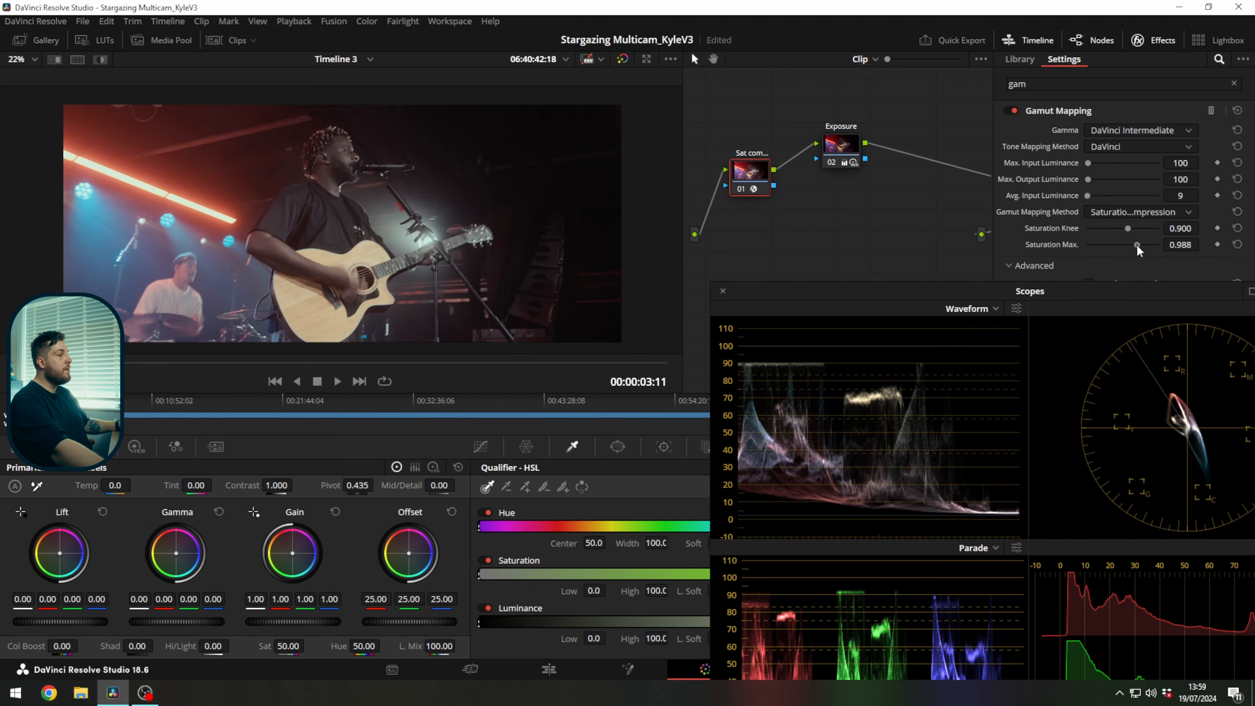
{"action": "left_click_drag", "start_coordinate": [1135, 243], "coordinate": [1129, 244]}
{"action": "left_click_drag", "start_coordinate": [1119, 293], "coordinate": [889, 202]}
{"action": "left_click_drag", "start_coordinate": [1180, 244], "coordinate": [1204, 245]}
{"action": "left_click_drag", "start_coordinate": [1109, 245], "coordinate": [1099, 245]}
{"action": "left_click_drag", "start_coordinate": [1180, 245], "coordinate": [1218, 244]}
{"action": "left_click", "coordinate": [1238, 245]}
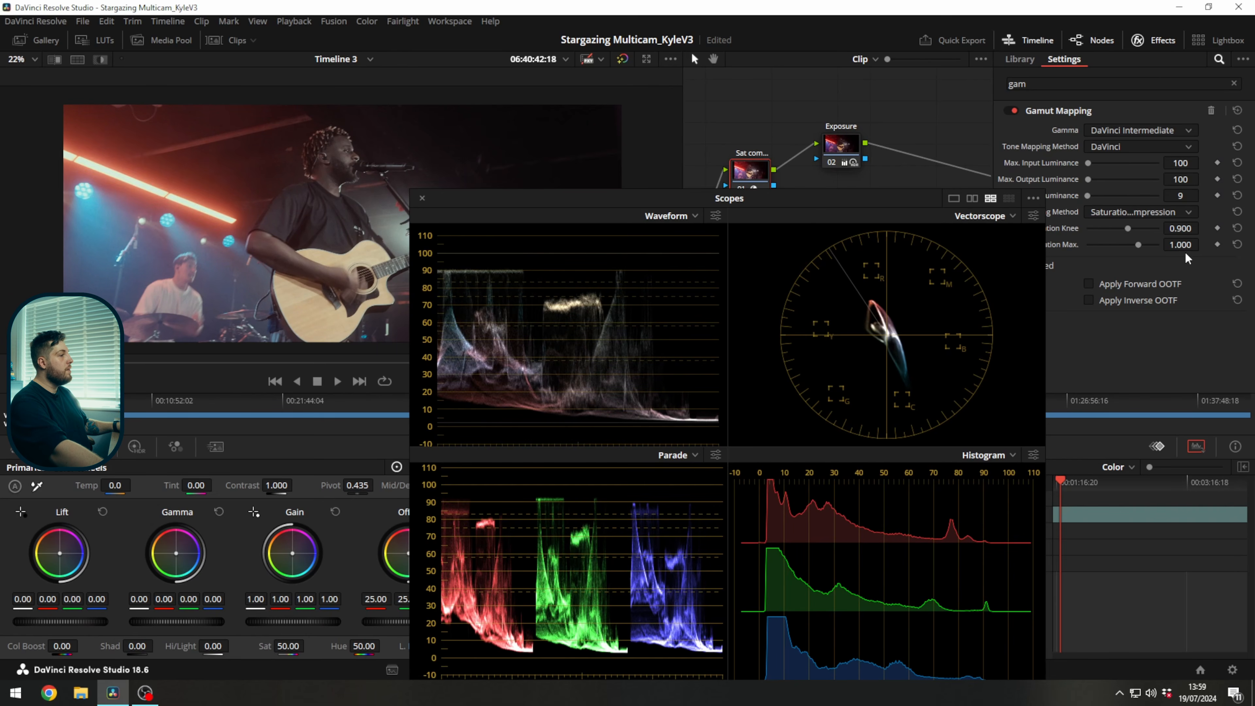
{"action": "left_click_drag", "start_coordinate": [1182, 246], "coordinate": [1036, 246]}
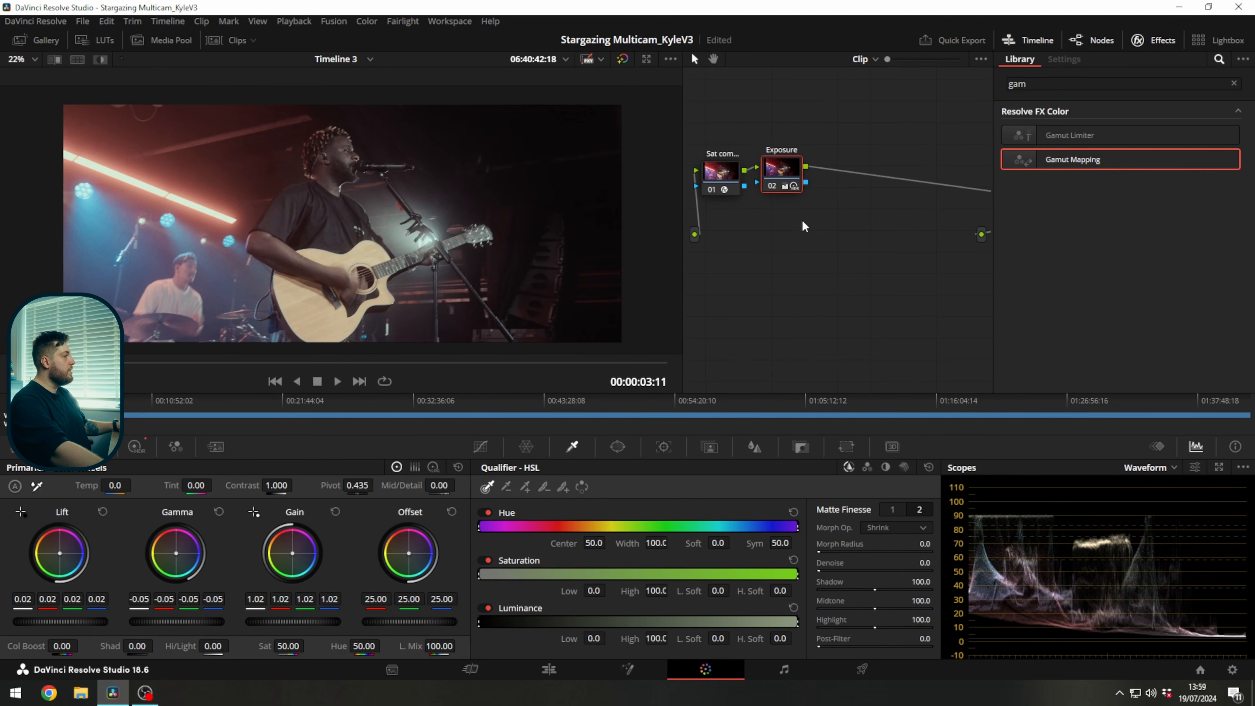
Add a serial node after Exposure and label it Balance.
{"action": "key", "text": "alt+s"}
{"action": "type", "text": "Balance"}
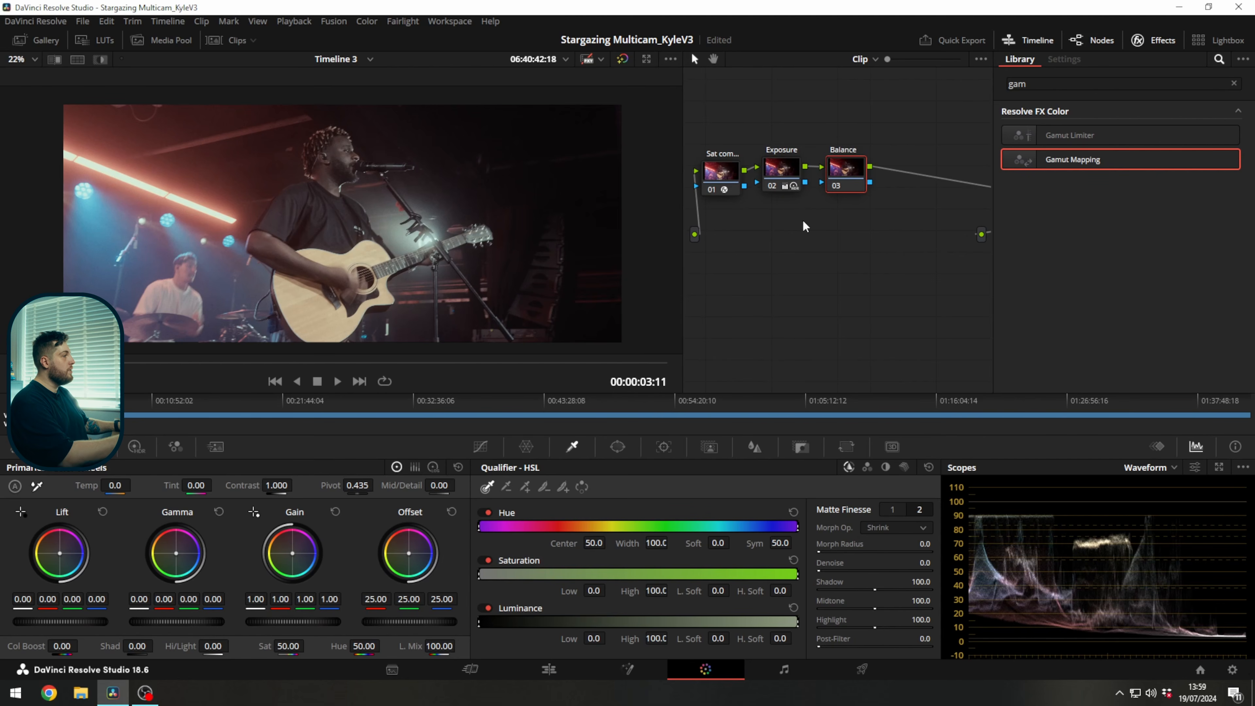
Examine the color channels in the enlarged scopes and check whether Printer Light Hotkeys are enabled.
{"action": "left_click", "coordinate": [1220, 467]}
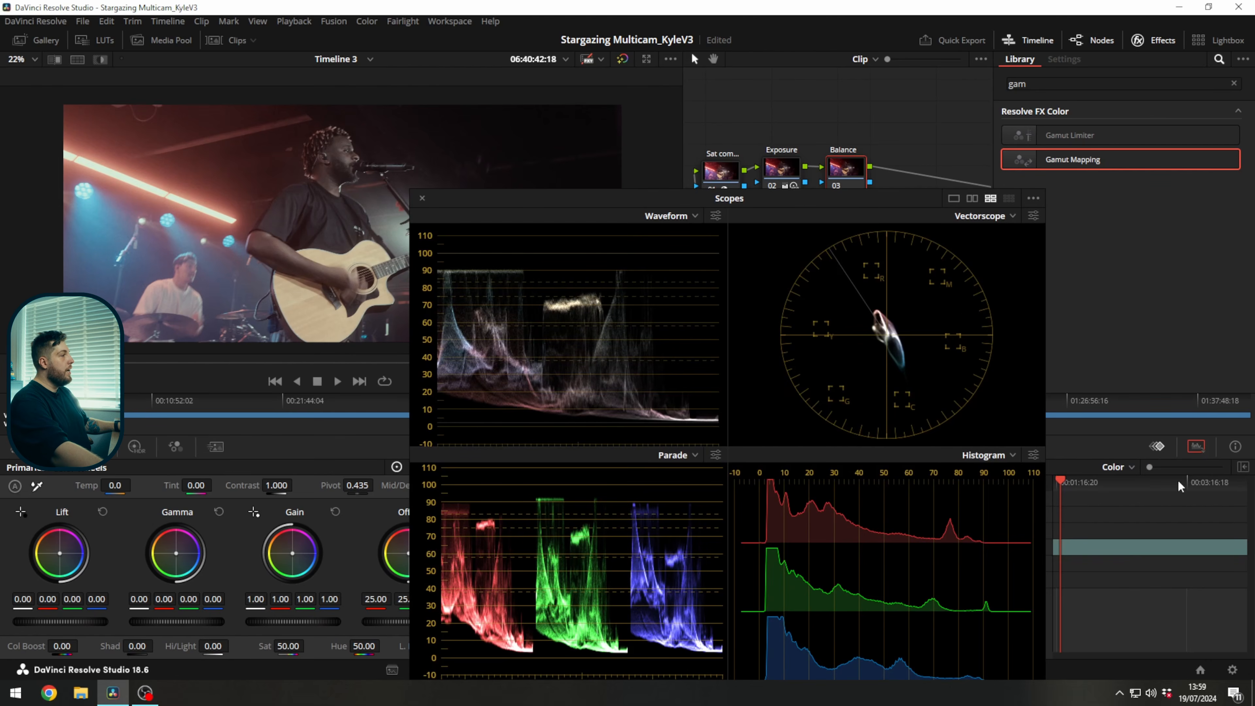
{"action": "left_click_drag", "start_coordinate": [780, 200], "coordinate": [933, 161]}
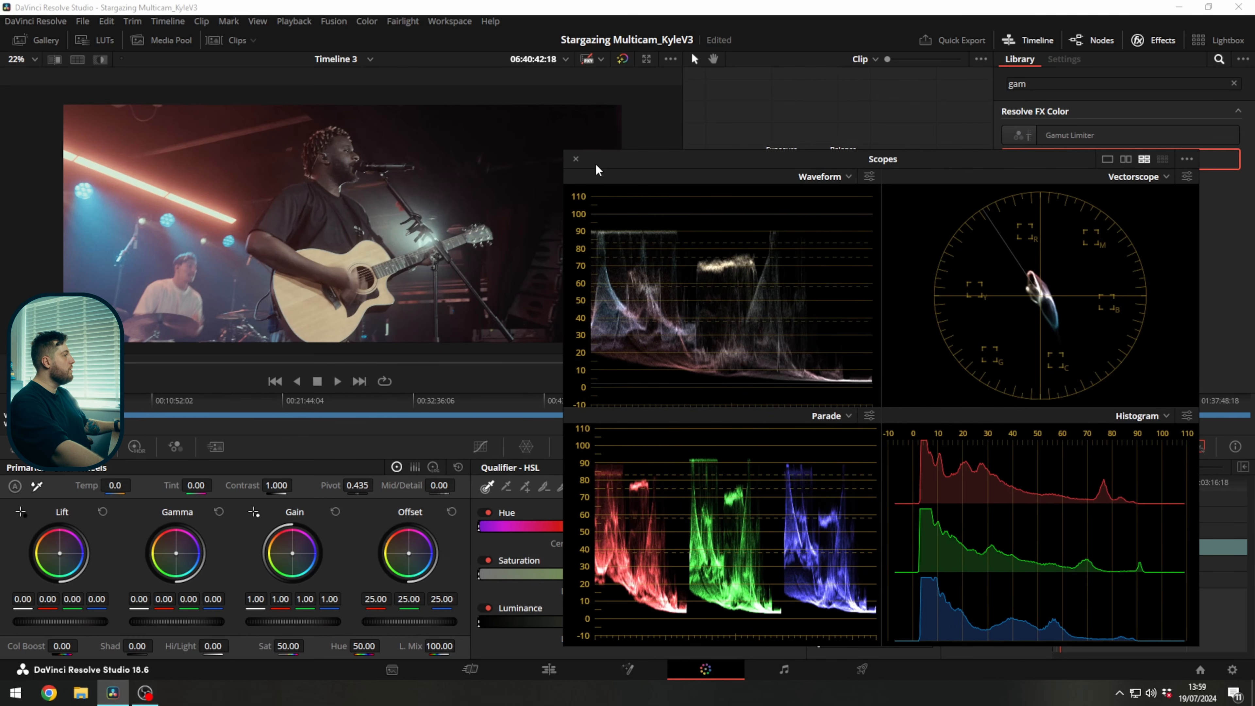
{"action": "left_click", "coordinate": [575, 158]}
{"action": "left_click", "coordinate": [369, 23]}
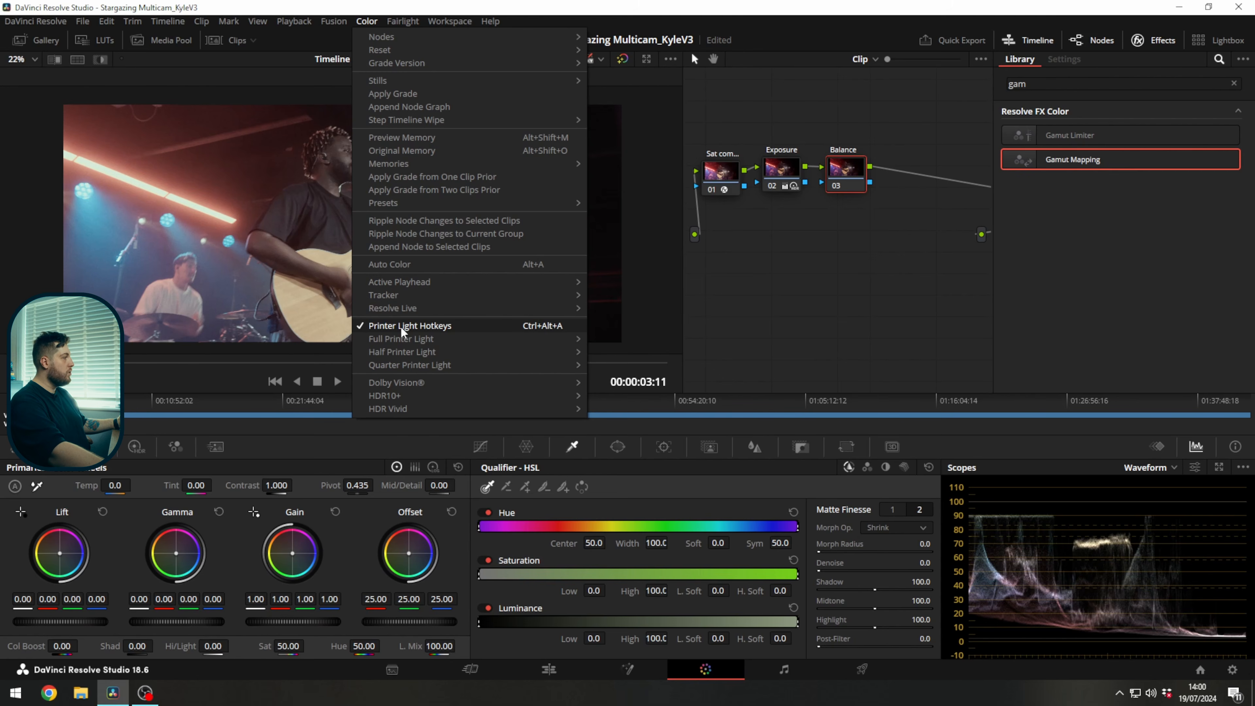
{"action": "left_click", "coordinate": [860, 348]}
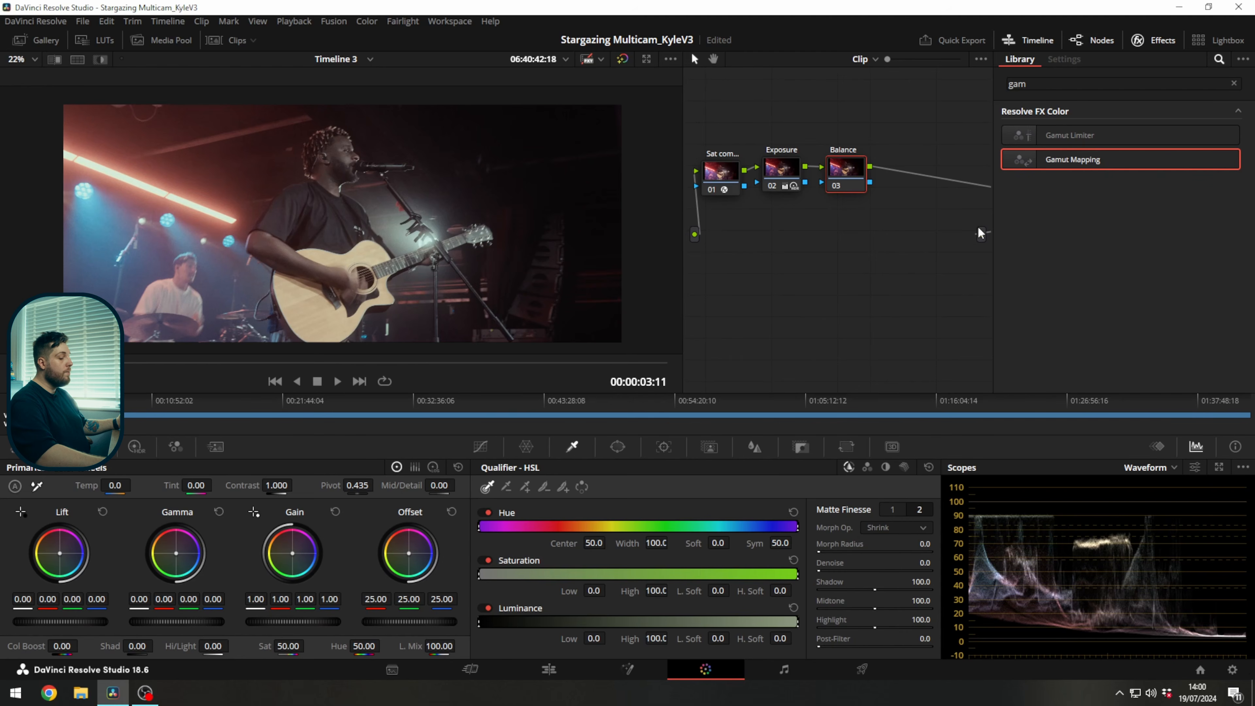
Lower the Balance node's red Offset to 21.00 with printer lights.
{"action": "key", "text": "4"}
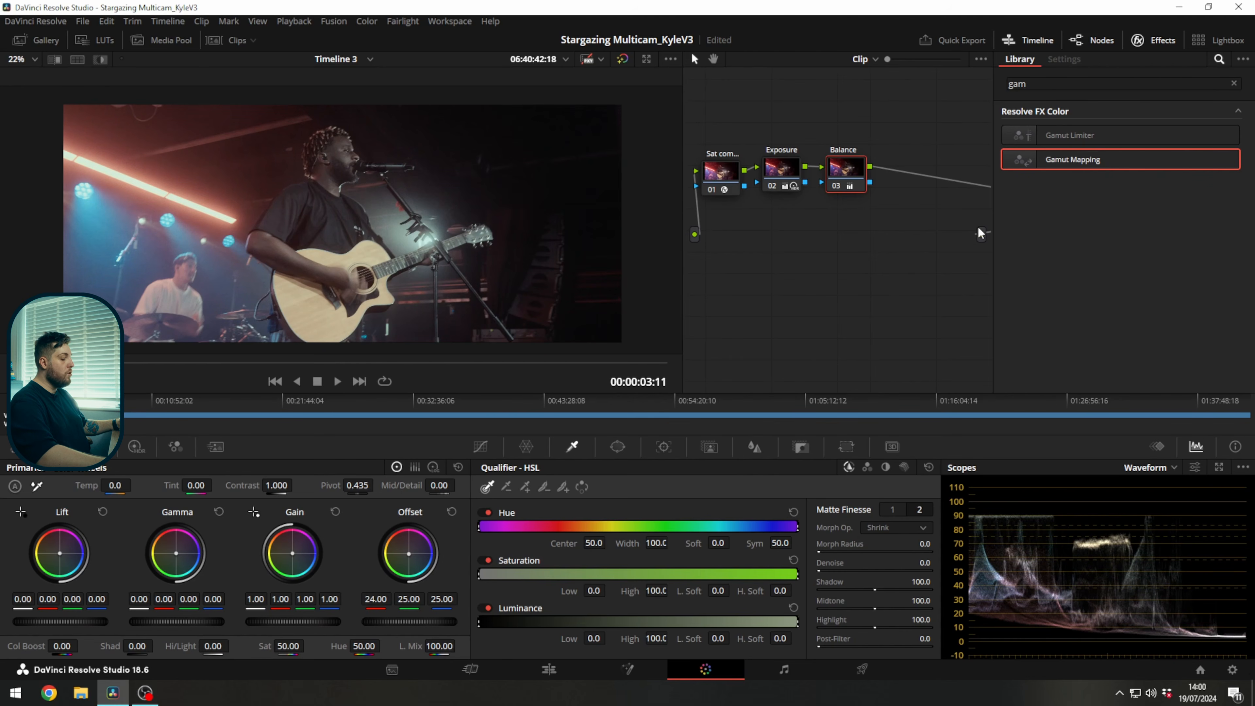
{"action": "key", "text": "4"}
{"action": "key", "text": "4"}
{"action": "key", "text": "4"}
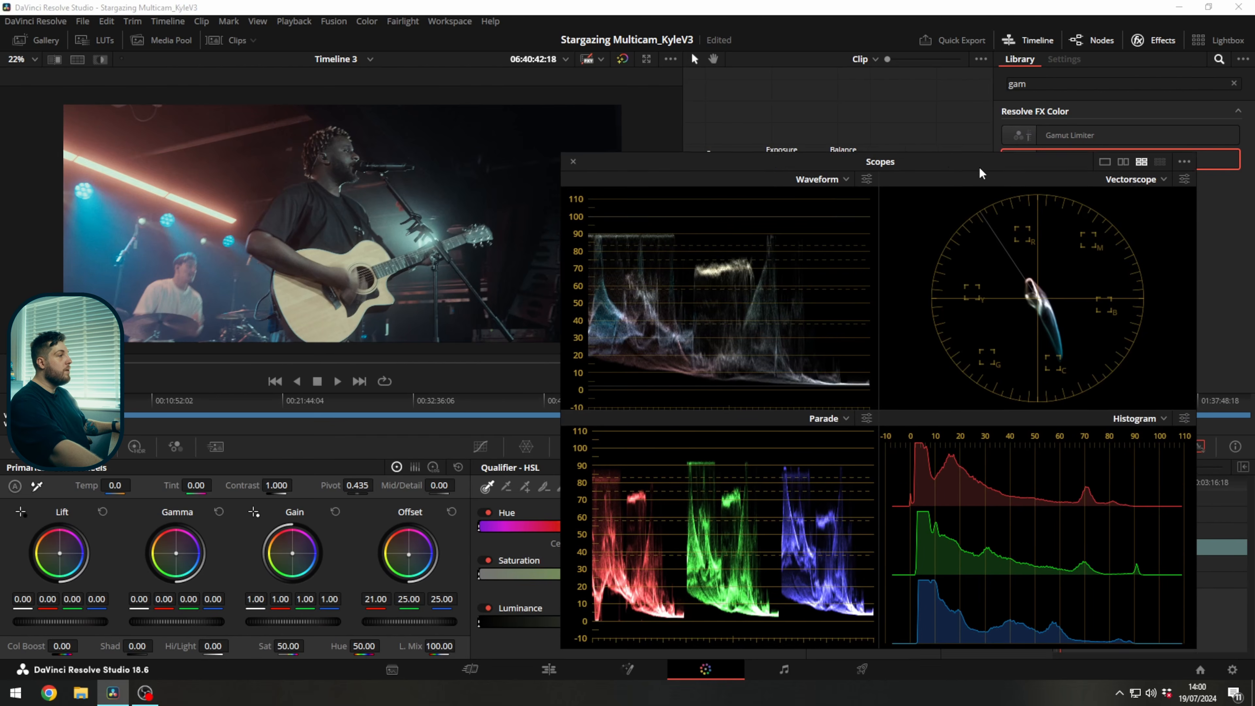
Move the scopes clear of the nodes and fine-tune the Balance node's red Offset to 22.00 with printer lights.
{"action": "left_click_drag", "start_coordinate": [984, 163], "coordinate": [916, 244]}
{"action": "key", "text": "7"}
{"action": "key", "text": "4"}
{"action": "key", "text": "4"}
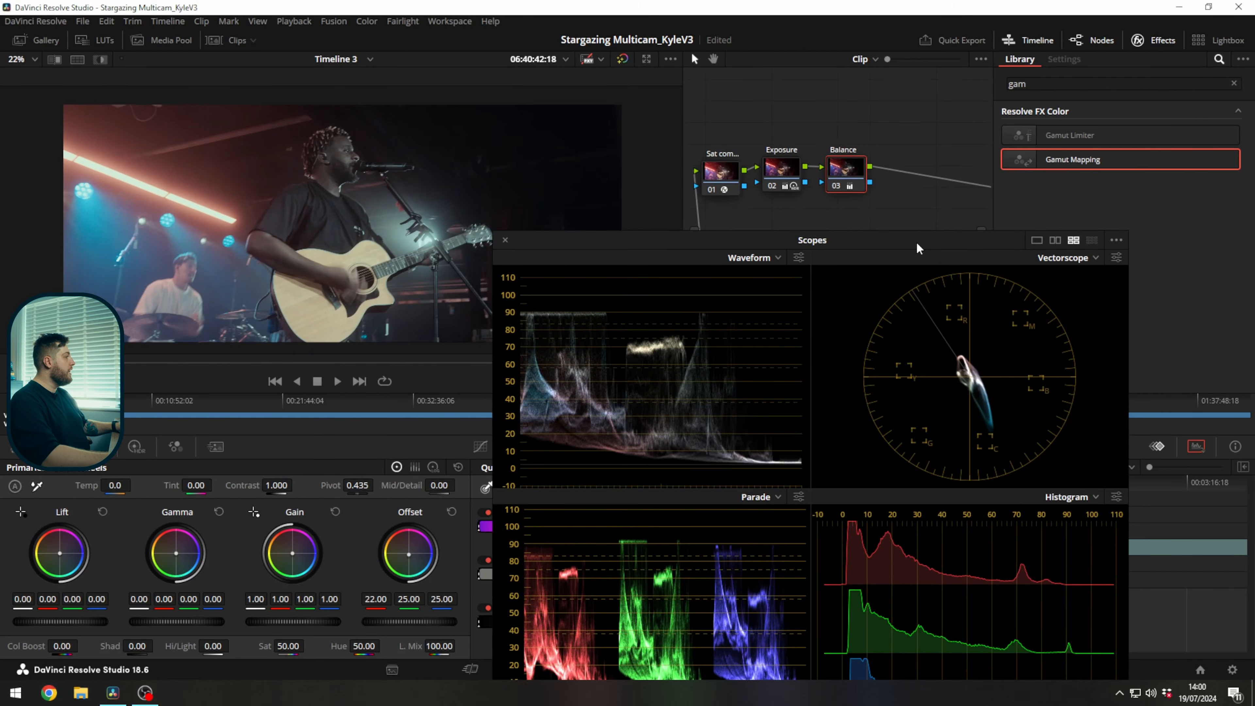
Set the Balance node's red Offset to 21.00 with printer lights and close the floating scopes window.
{"action": "key", "text": "KP_4"}
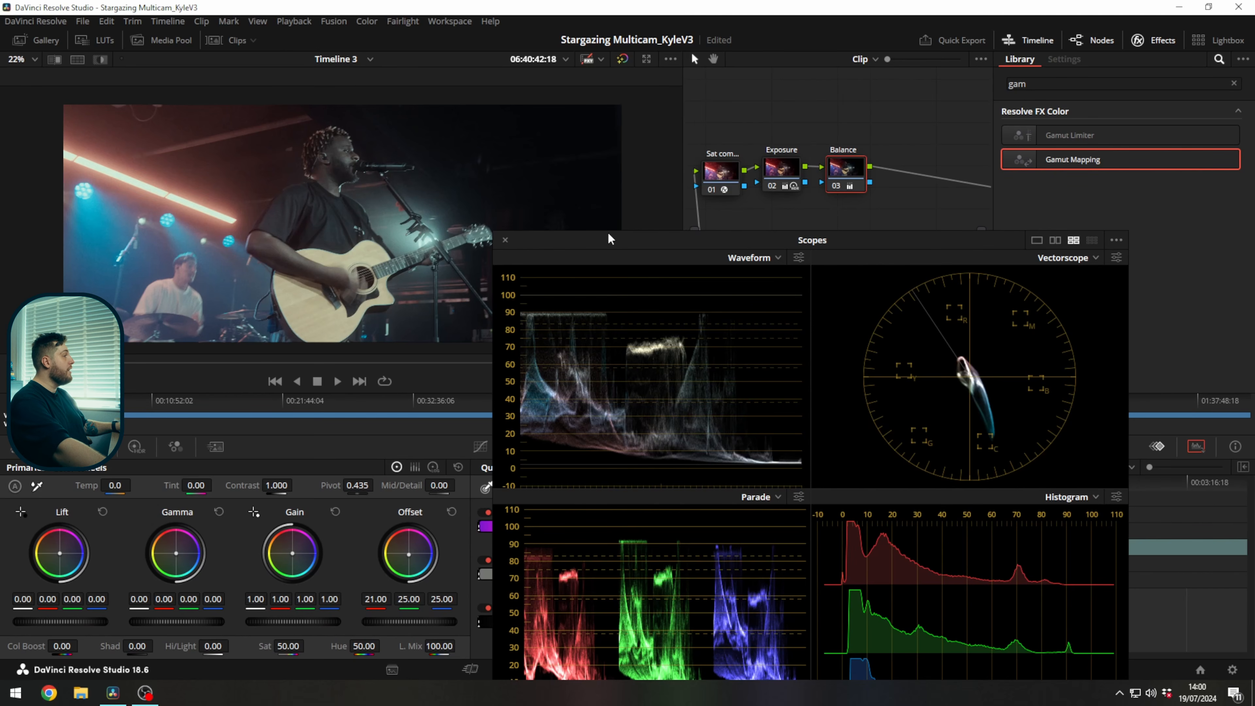
{"action": "left_click_drag", "start_coordinate": [633, 241], "coordinate": [654, 247]}
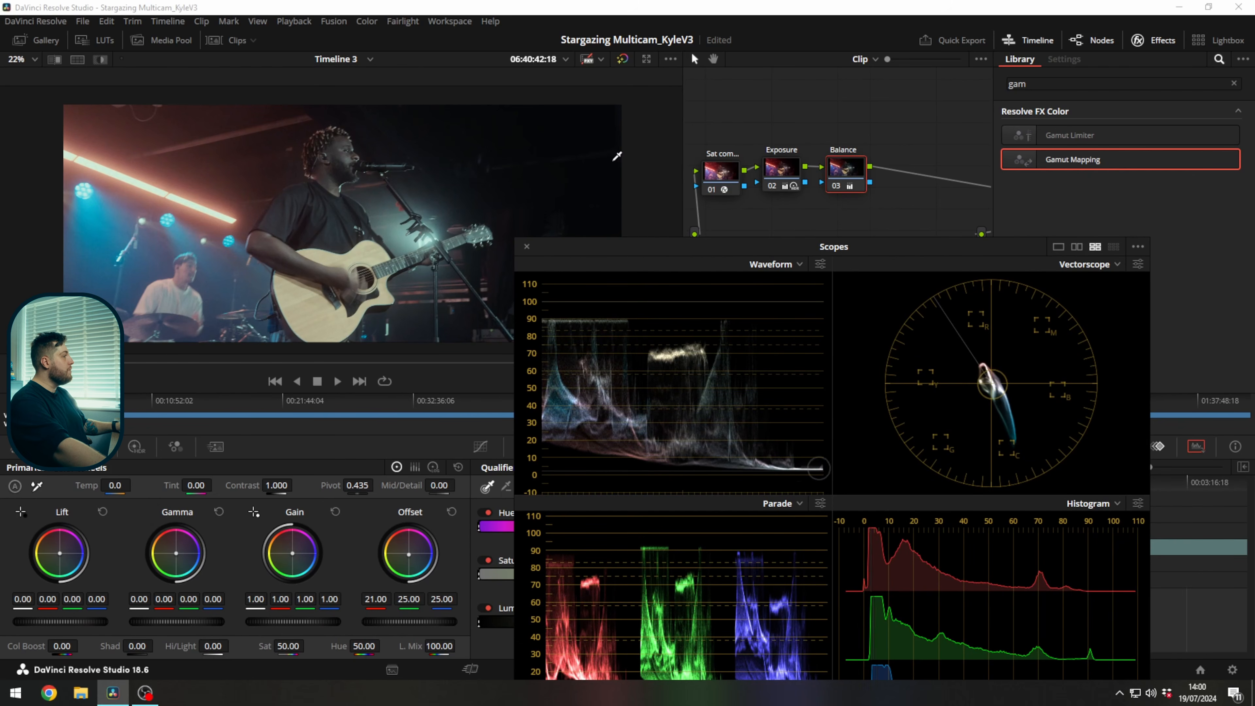
{"action": "left_click_drag", "start_coordinate": [581, 247], "coordinate": [653, 245]}
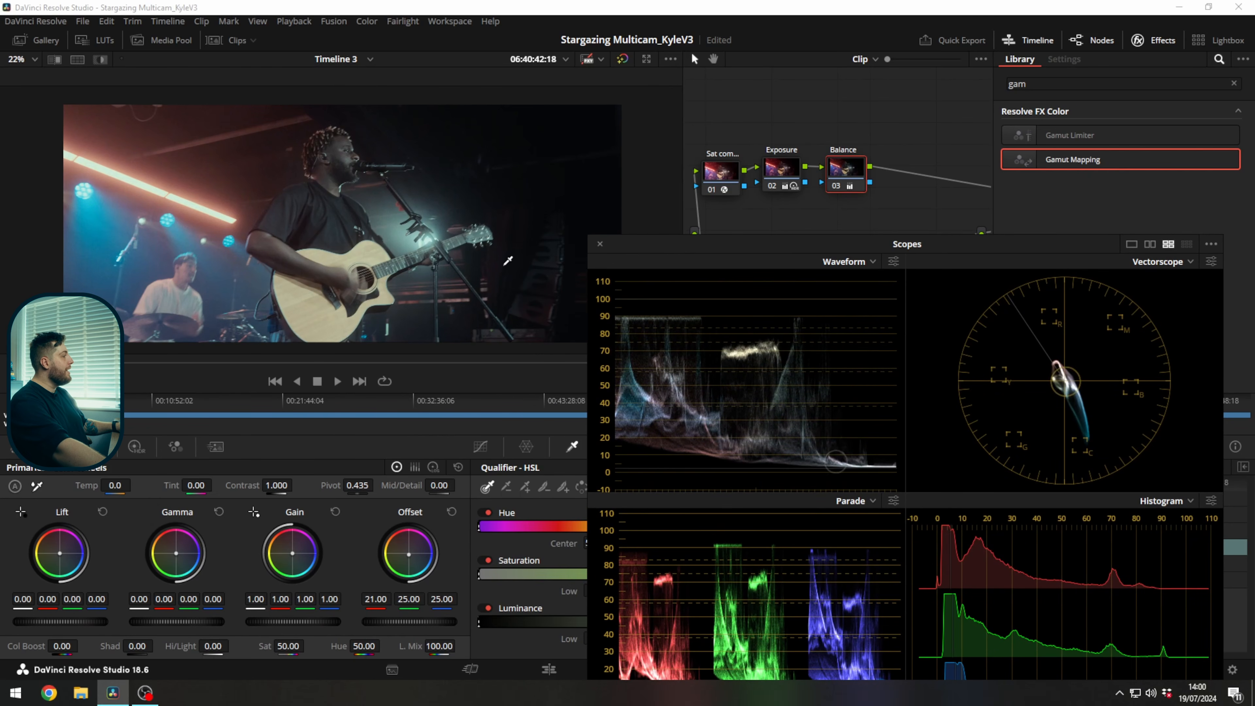
{"action": "left_click", "coordinate": [600, 244]}
{"action": "left_click_drag", "start_coordinate": [856, 180], "coordinate": [848, 184]}
Add a serial node after Balance and apply the DCTL effect to it with IC_SAT_SHAPER_PLUS_v2_1 loaded.
{"action": "key", "text": "alt+s"}
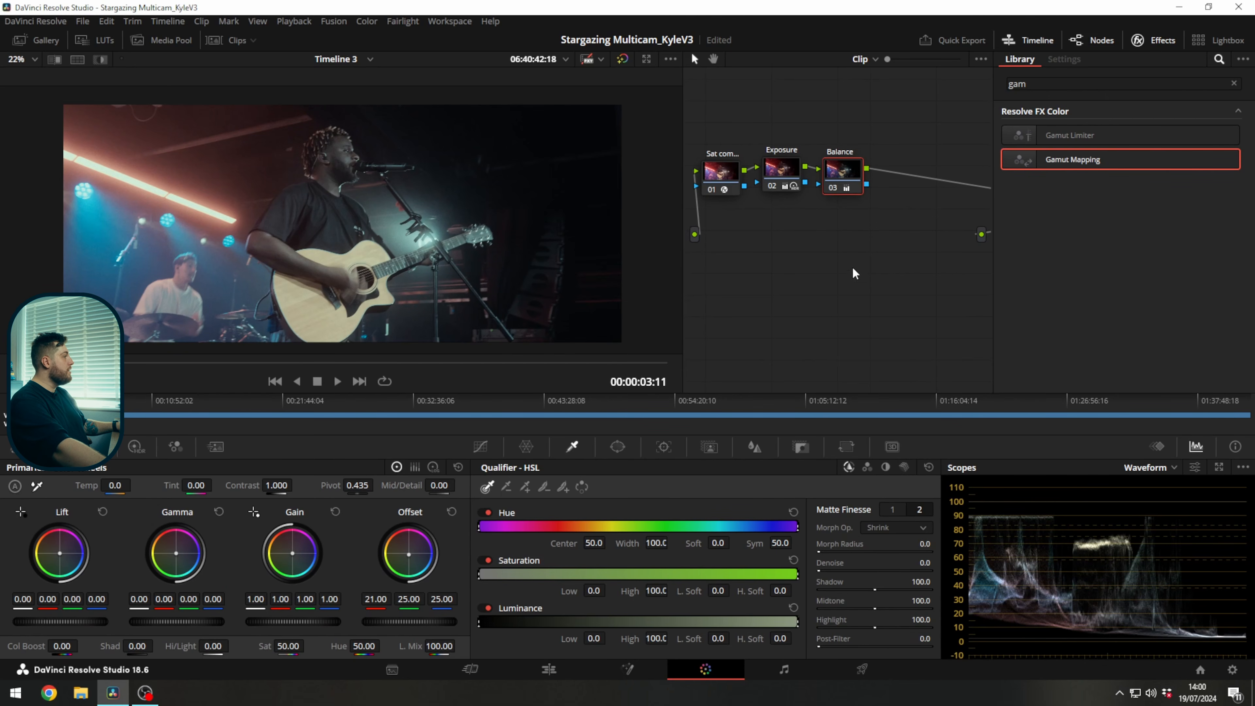
{"action": "left_click", "coordinate": [1235, 83]}
{"action": "type", "text": "dctl"}
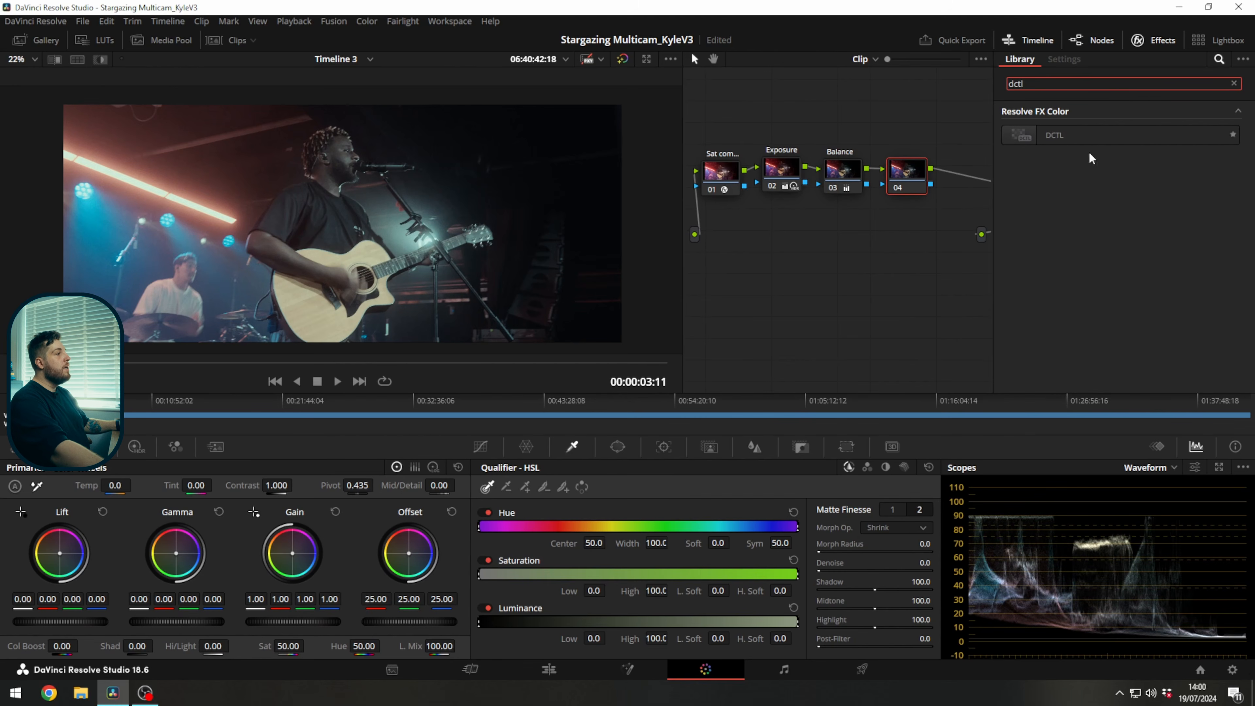
{"action": "left_click_drag", "start_coordinate": [1088, 139], "coordinate": [931, 165]}
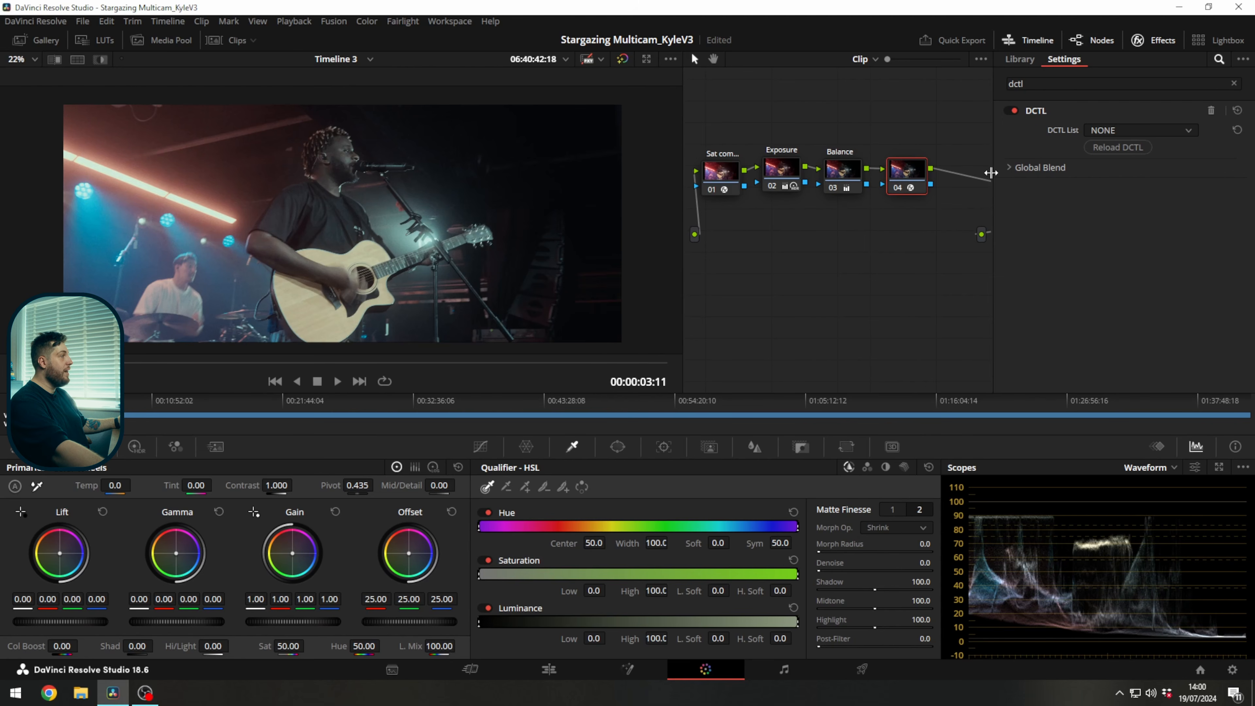
{"action": "left_click", "coordinate": [1131, 129]}
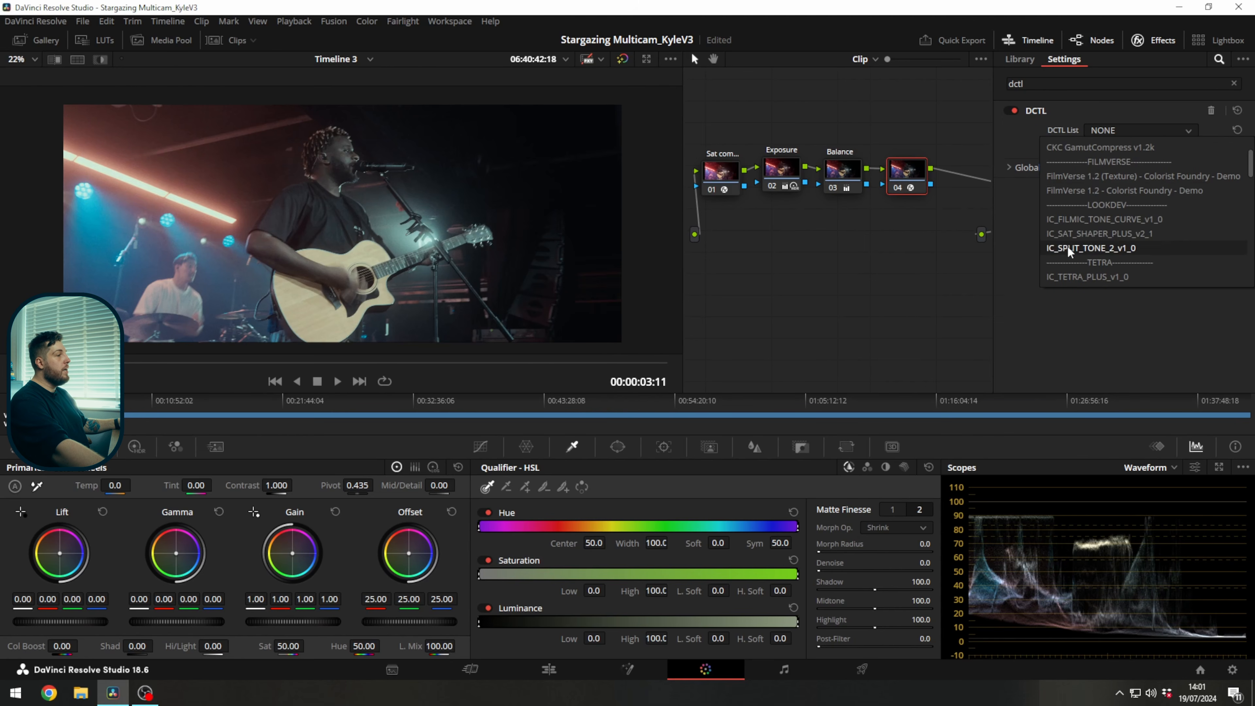
{"action": "left_click", "coordinate": [1093, 234]}
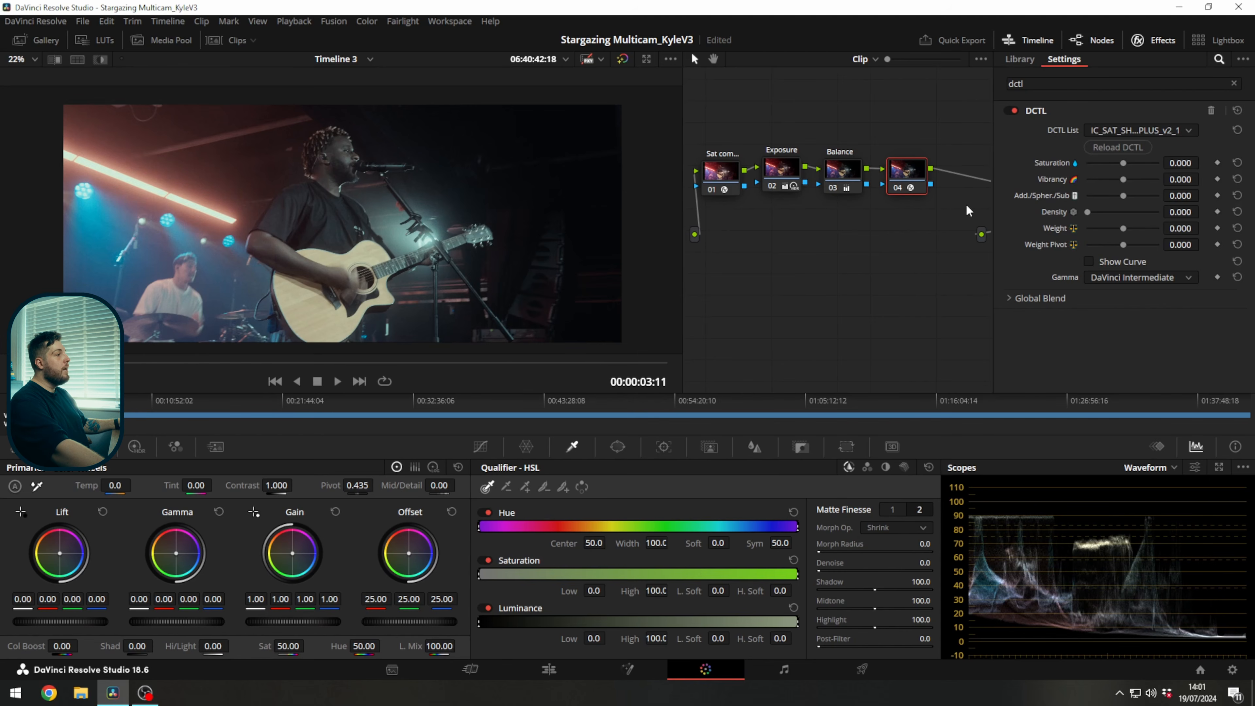
Set the saturation shaper's Saturation to -0.126, Vibrancy to 0.820, Add./Spher./Sub to 0.241 and Density to 0.324, and label the node SAT.
{"action": "mouse_move", "coordinate": [1169, 178]}
{"action": "left_mouse_down"}
{"action": "mouse_move", "coordinate": [1204, 178]}
{"action": "mouse_move", "coordinate": [1167, 180]}
{"action": "mouse_move", "coordinate": [1168, 166]}
{"action": "left_mouse_up"}
{"action": "left_click_drag", "start_coordinate": [1181, 211], "coordinate": [1203, 195]}
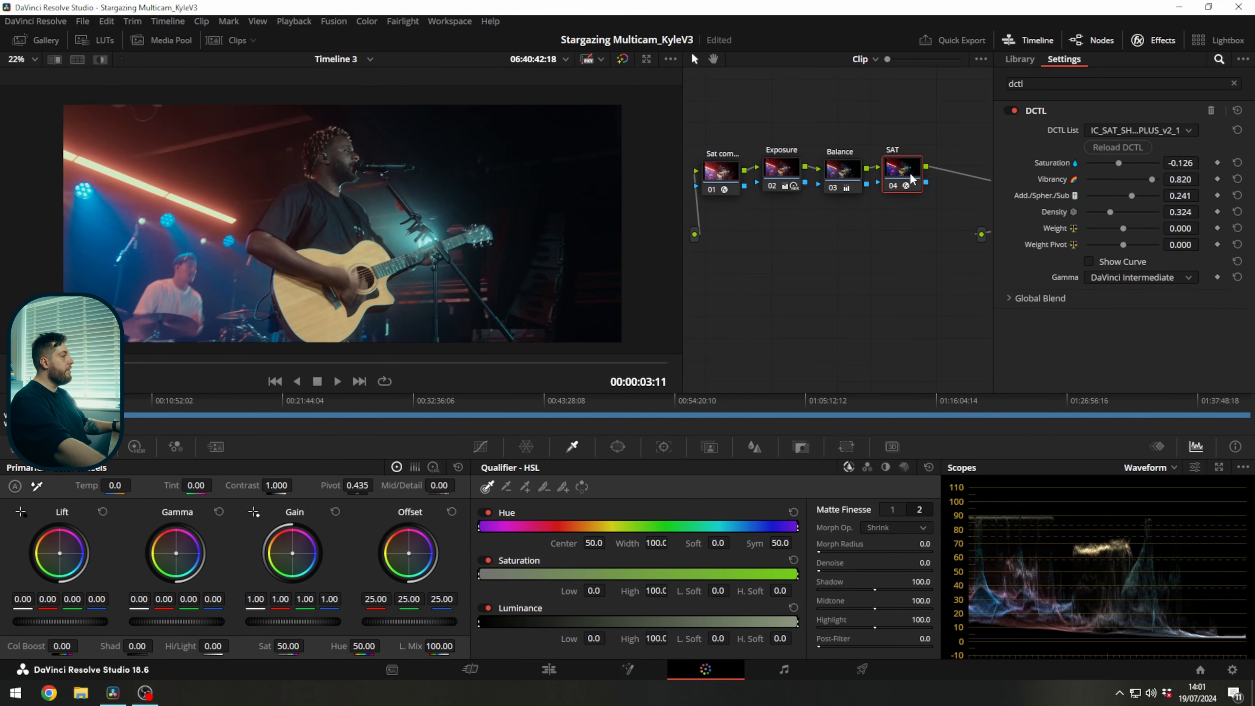
Add a serial node after SAT and place it above the existing row of nodes.
{"action": "left_click", "coordinate": [1173, 35]}
{"action": "key", "text": "alt+s"}
{"action": "left_click_drag", "start_coordinate": [1015, 182], "coordinate": [881, 115]}
Apply the DCTL effect to the new fifth node and load the IC_FILMIC_TONE_CURVE_v1_0 DCTL.
{"action": "left_click", "coordinate": [1153, 47]}
{"action": "left_click", "coordinate": [1046, 85]}
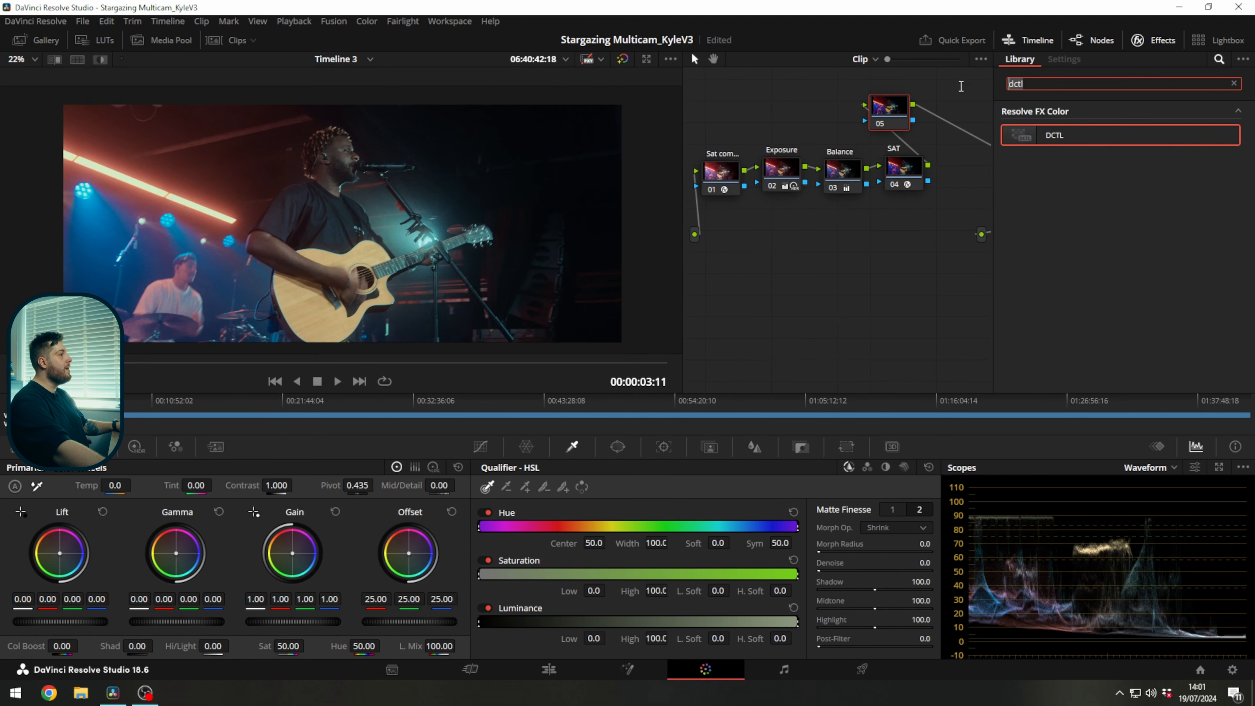
{"action": "key", "text": "BackSpace"}
{"action": "type", "text": "dc"}
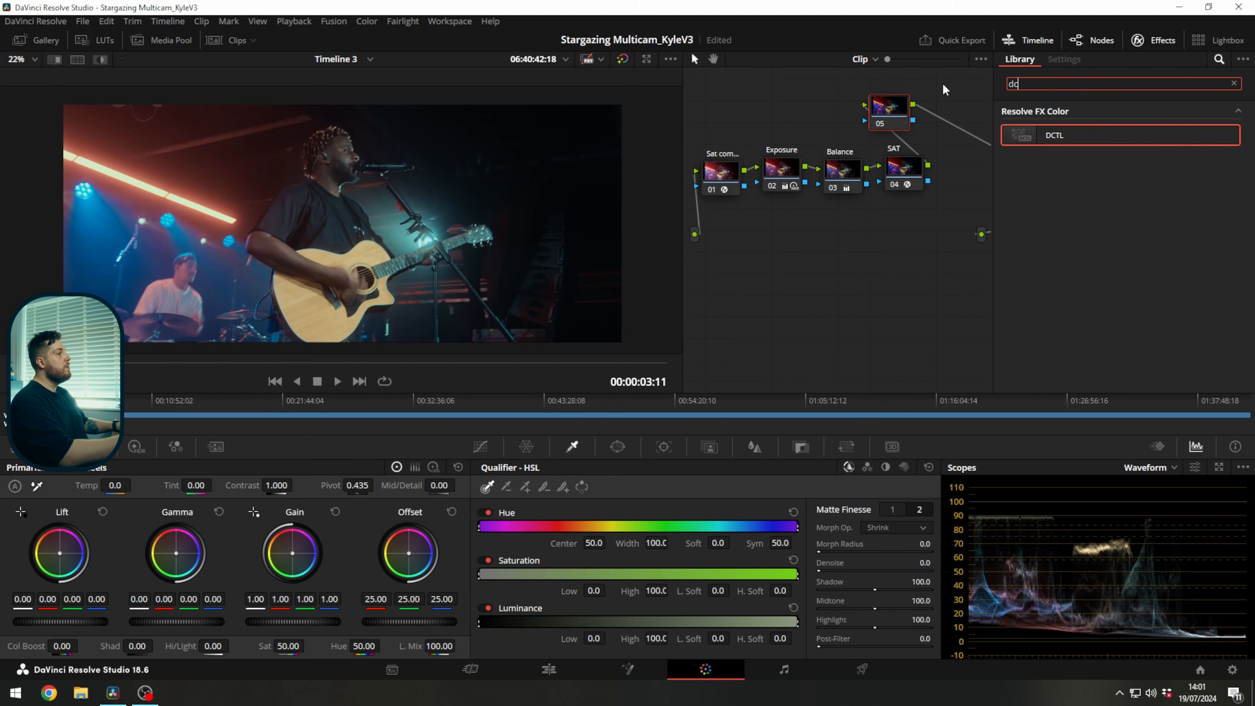
{"action": "left_click_drag", "start_coordinate": [1018, 131], "coordinate": [890, 112]}
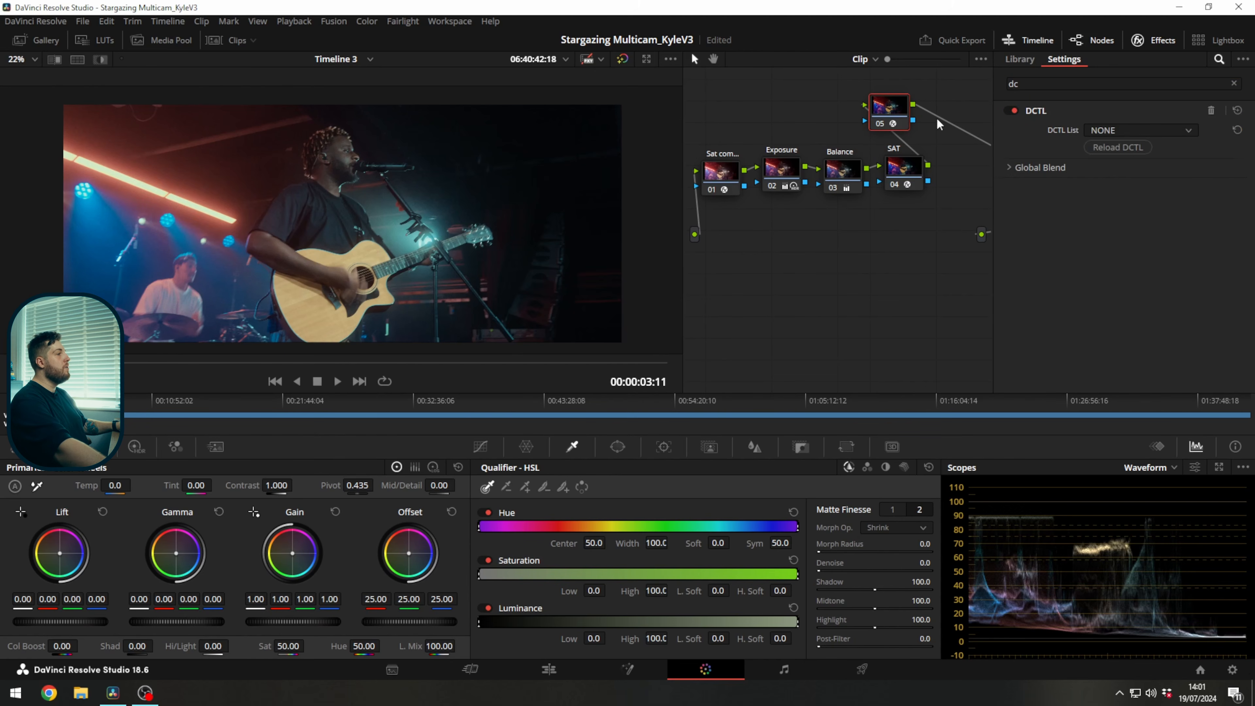
{"action": "left_click", "coordinate": [1132, 131]}
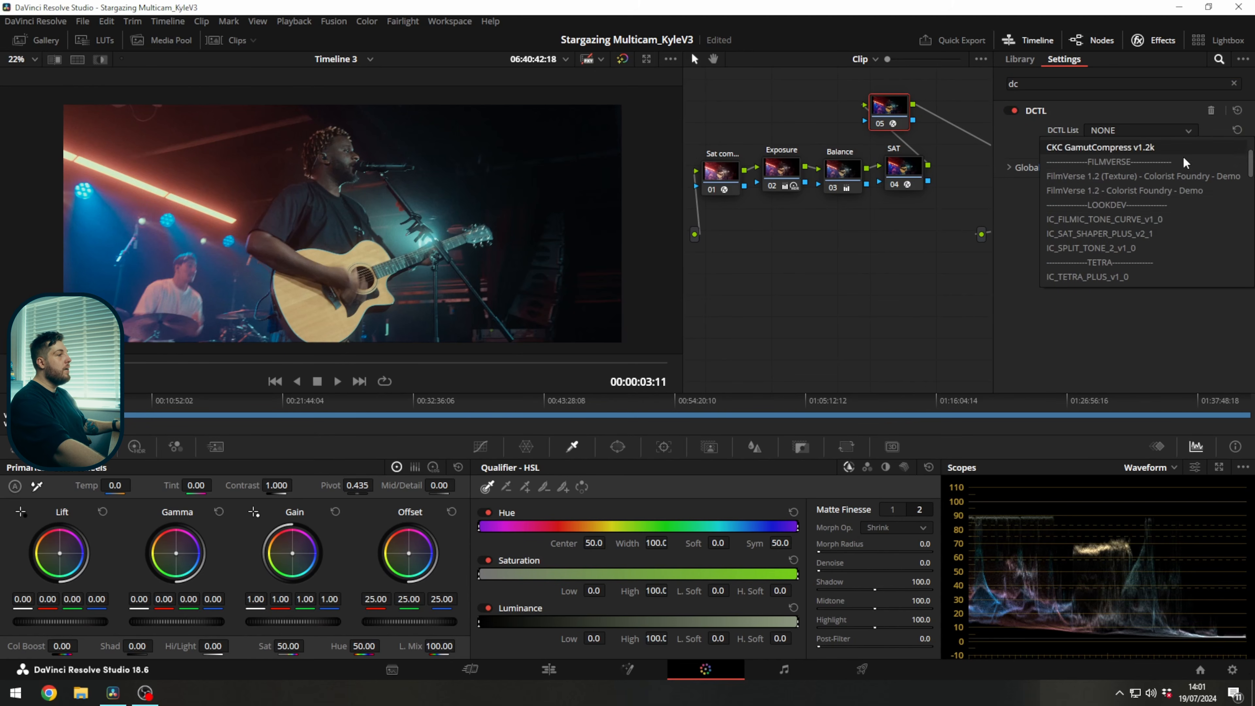
{"action": "left_click", "coordinate": [1177, 217]}
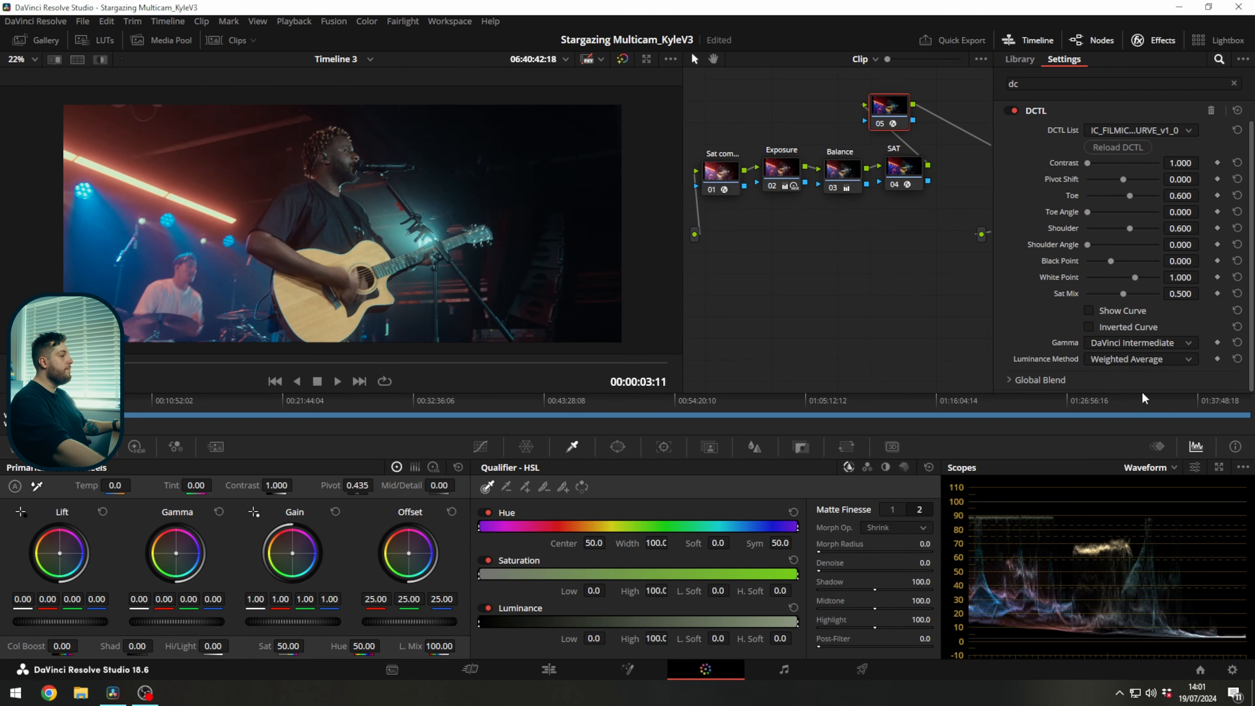
Show the filmic tone curve and shape it with Contrast 1.396, Toe 0.899, Toe Angle 0.541, Shoulder 0.559 and Shoulder Angle 0.789.
{"action": "left_click", "coordinate": [1119, 313]}
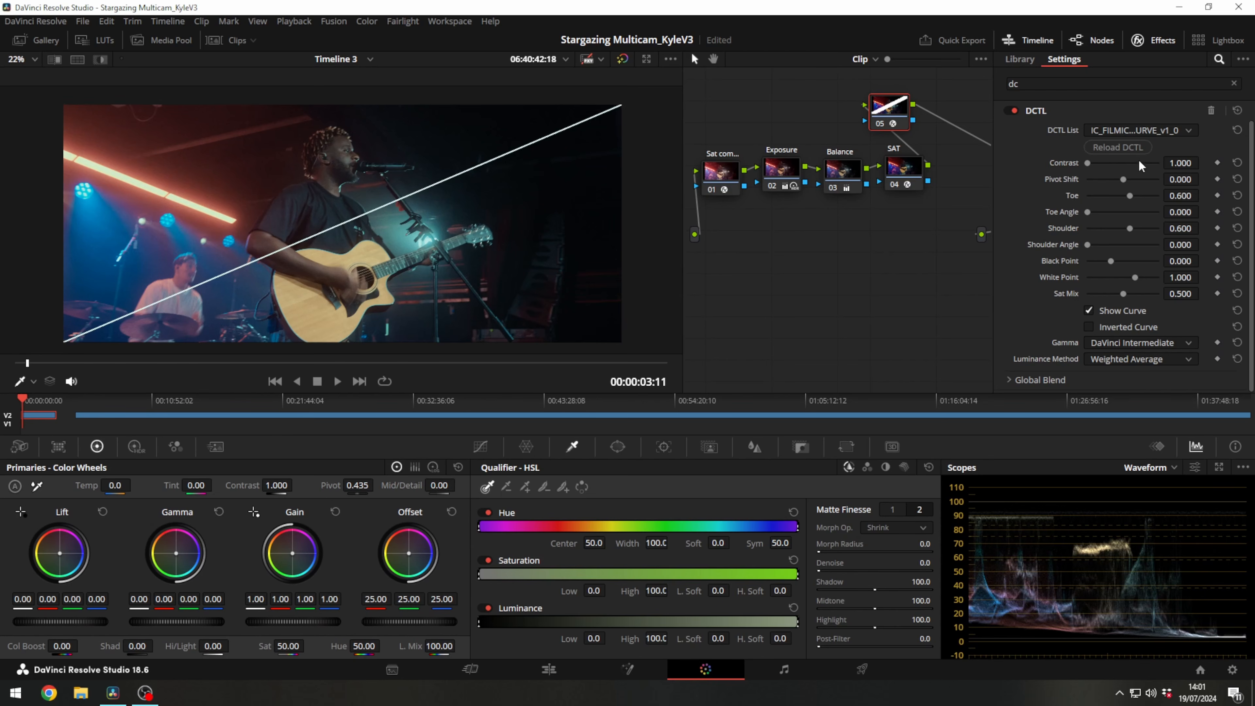
{"action": "left_click_drag", "start_coordinate": [1168, 162], "coordinate": [1204, 162]}
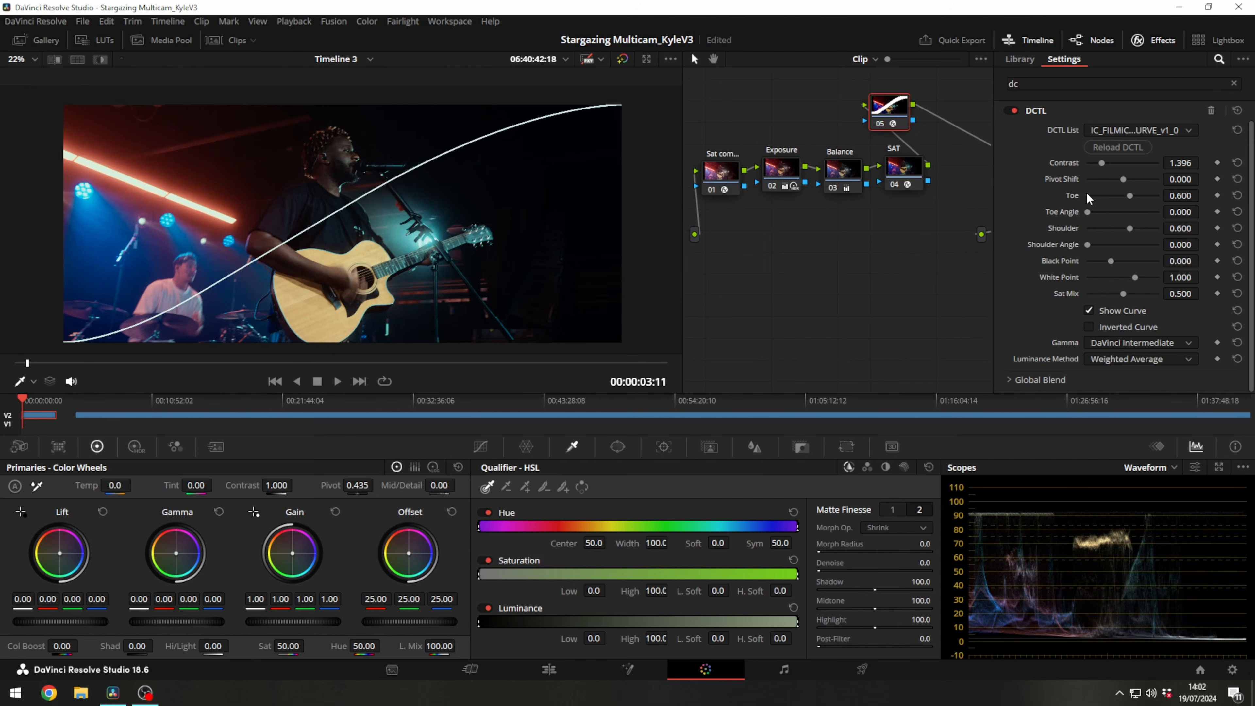
{"action": "left_click_drag", "start_coordinate": [1088, 211], "coordinate": [1152, 197]}
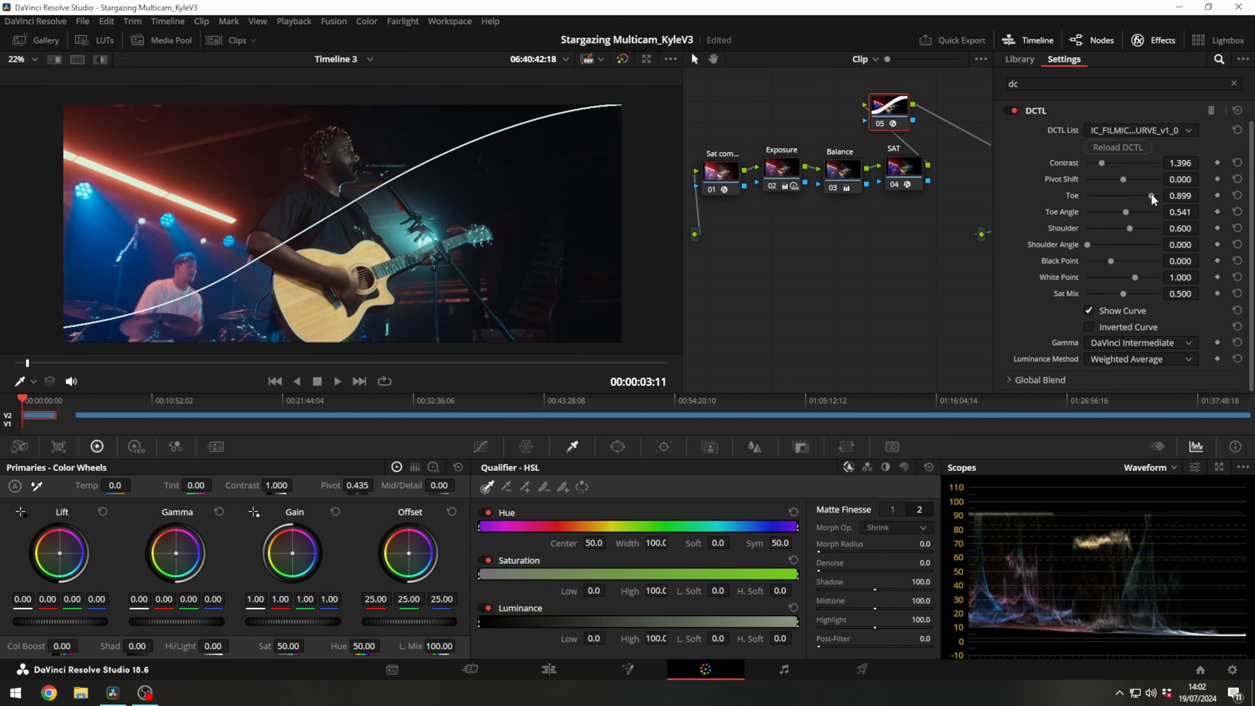
{"action": "mouse_move", "coordinate": [1088, 245]}
{"action": "left_mouse_down"}
{"action": "mouse_move", "coordinate": [1123, 240]}
{"action": "mouse_move", "coordinate": [1059, 220]}
{"action": "mouse_move", "coordinate": [1134, 217]}
{"action": "mouse_move", "coordinate": [1085, 232]}
{"action": "mouse_move", "coordinate": [1146, 245]}
{"action": "mouse_move", "coordinate": [1108, 240]}
{"action": "left_mouse_up"}
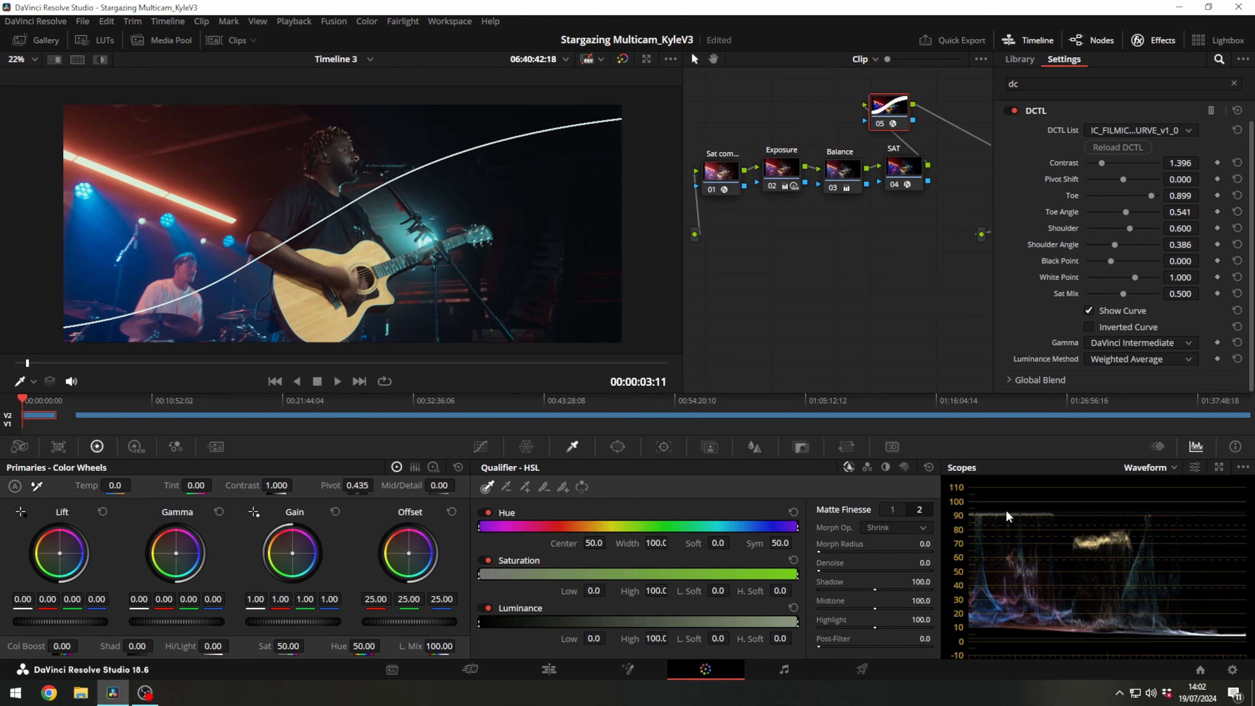
{"action": "mouse_move", "coordinate": [1128, 232]}
{"action": "left_mouse_down"}
{"action": "mouse_move", "coordinate": [1161, 228]}
{"action": "mouse_move", "coordinate": [1144, 243]}
{"action": "mouse_move", "coordinate": [1127, 230]}
{"action": "left_mouse_up"}
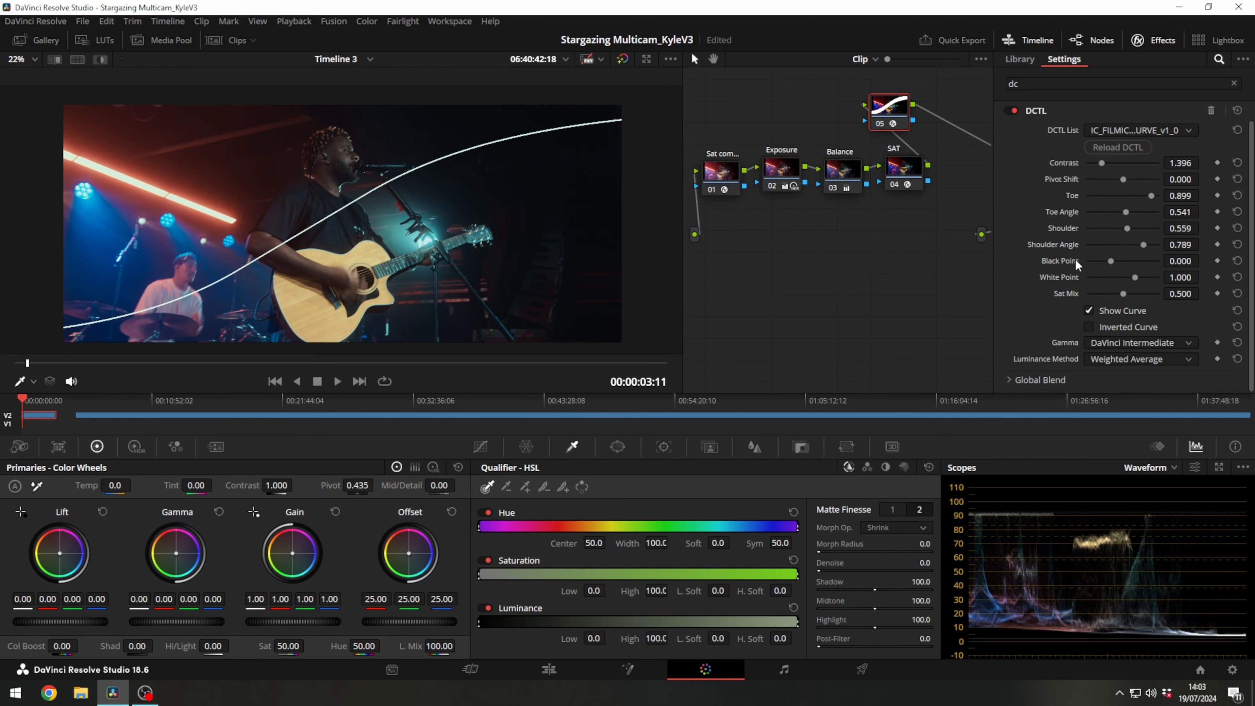
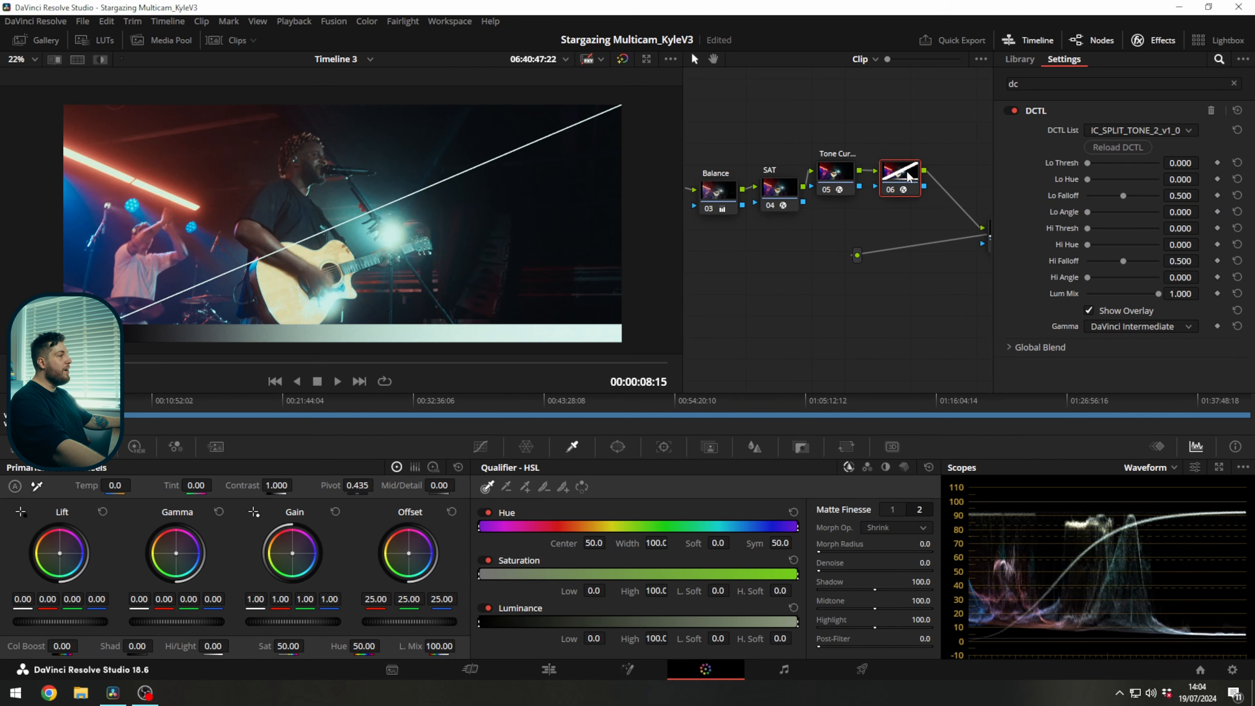
Raise the split tone's Lo Thresh to 0.514 on the sixth node and open the scopes in a floating window.
{"action": "left_click_drag", "start_coordinate": [910, 173], "coordinate": [924, 176]}
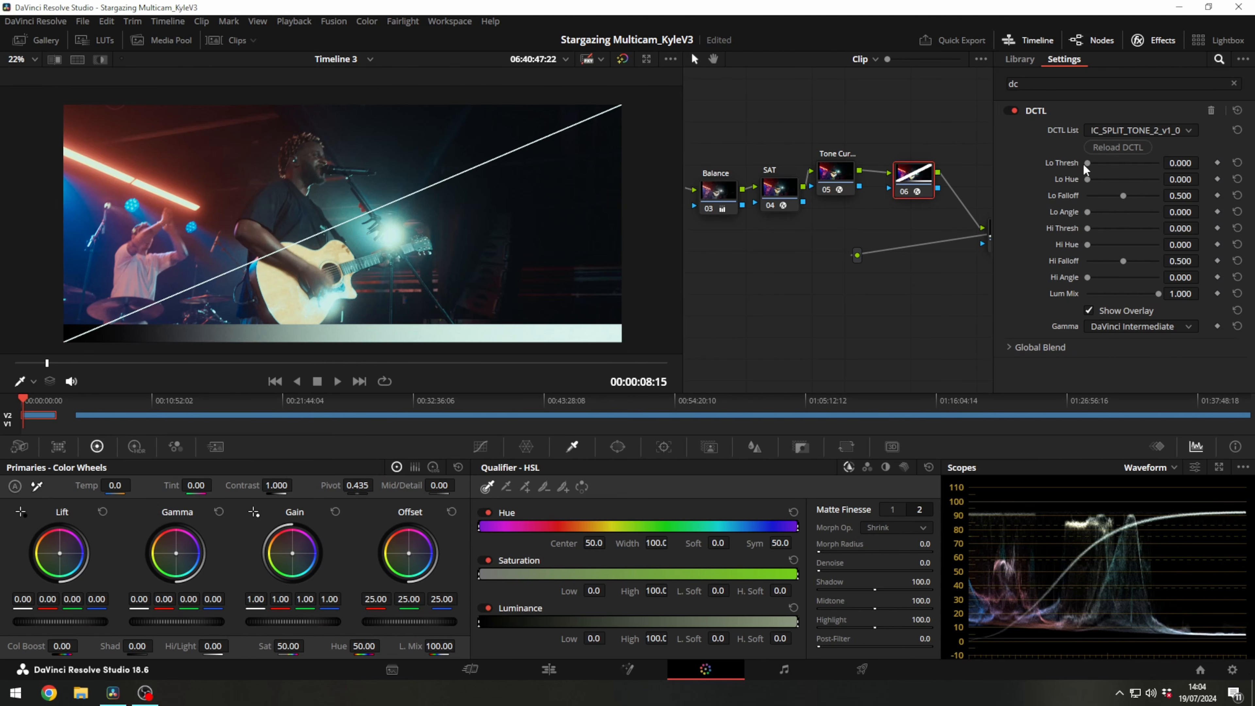
{"action": "left_click_drag", "start_coordinate": [1088, 164], "coordinate": [1124, 162]}
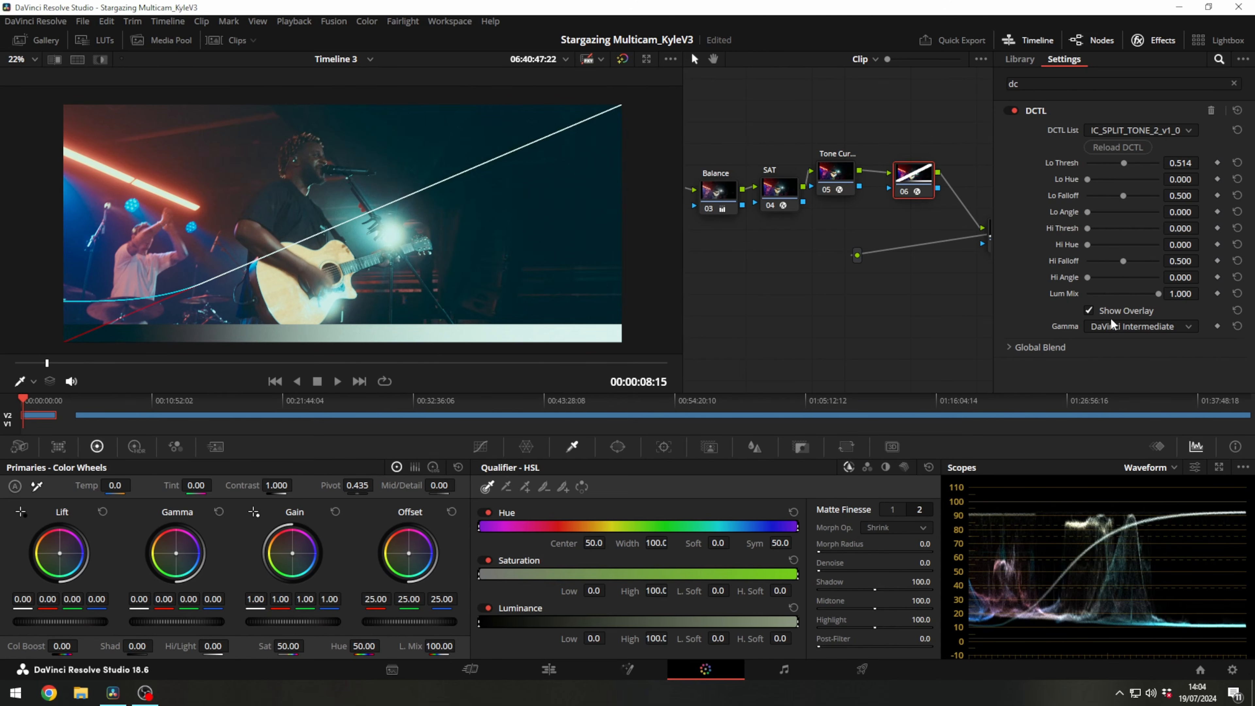
{"action": "left_click", "coordinate": [1219, 468]}
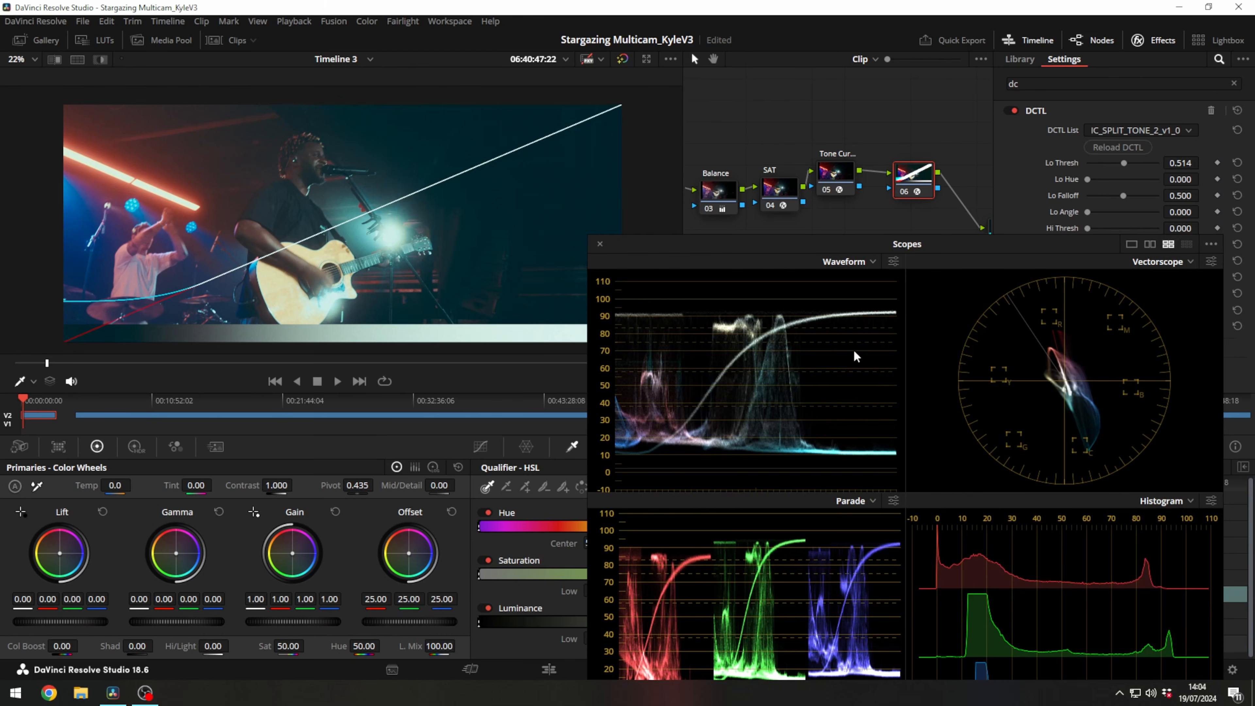
{"action": "left_click_drag", "start_coordinate": [828, 242], "coordinate": [704, 158]}
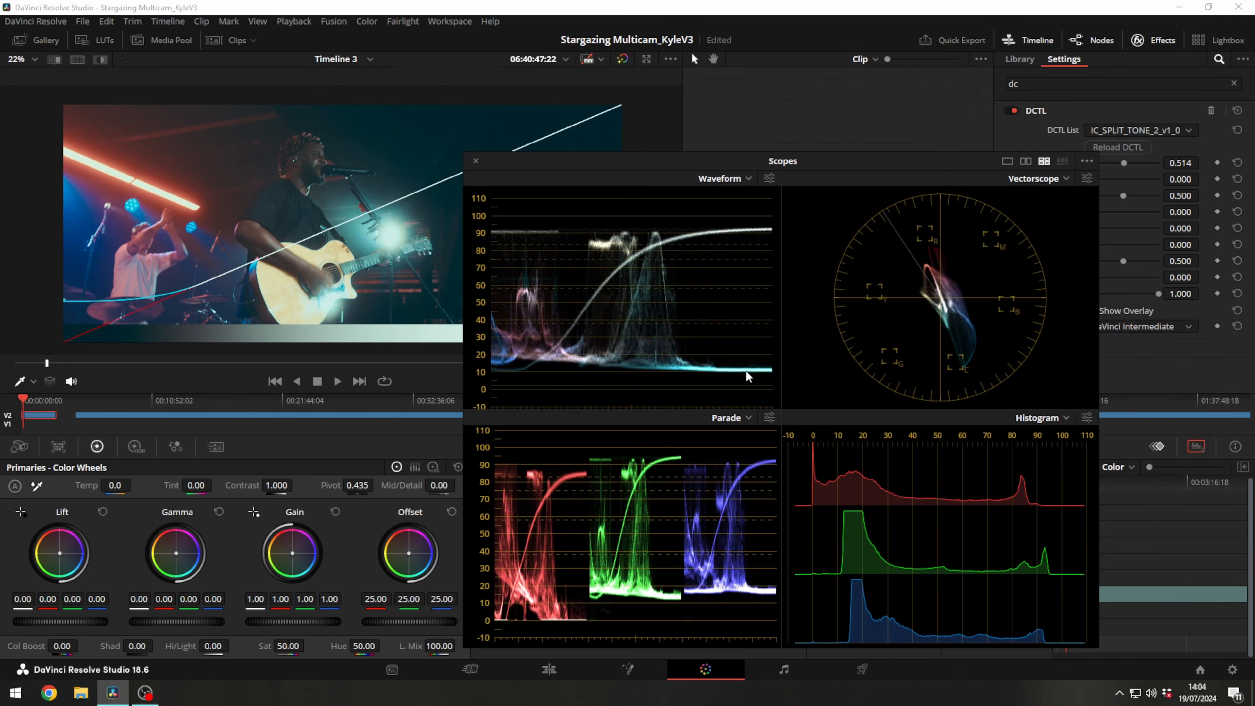
Set the split tone's Lo Thresh to 0.322 and Lum Mix to 0.000, keeping the scopes window clear of the controls and image.
{"action": "mouse_move", "coordinate": [1183, 164]}
{"action": "left_mouse_down"}
{"action": "mouse_move", "coordinate": [1132, 164]}
{"action": "mouse_move", "coordinate": [1184, 169]}
{"action": "left_mouse_up"}
{"action": "left_click_drag", "start_coordinate": [964, 161], "coordinate": [874, 114]}
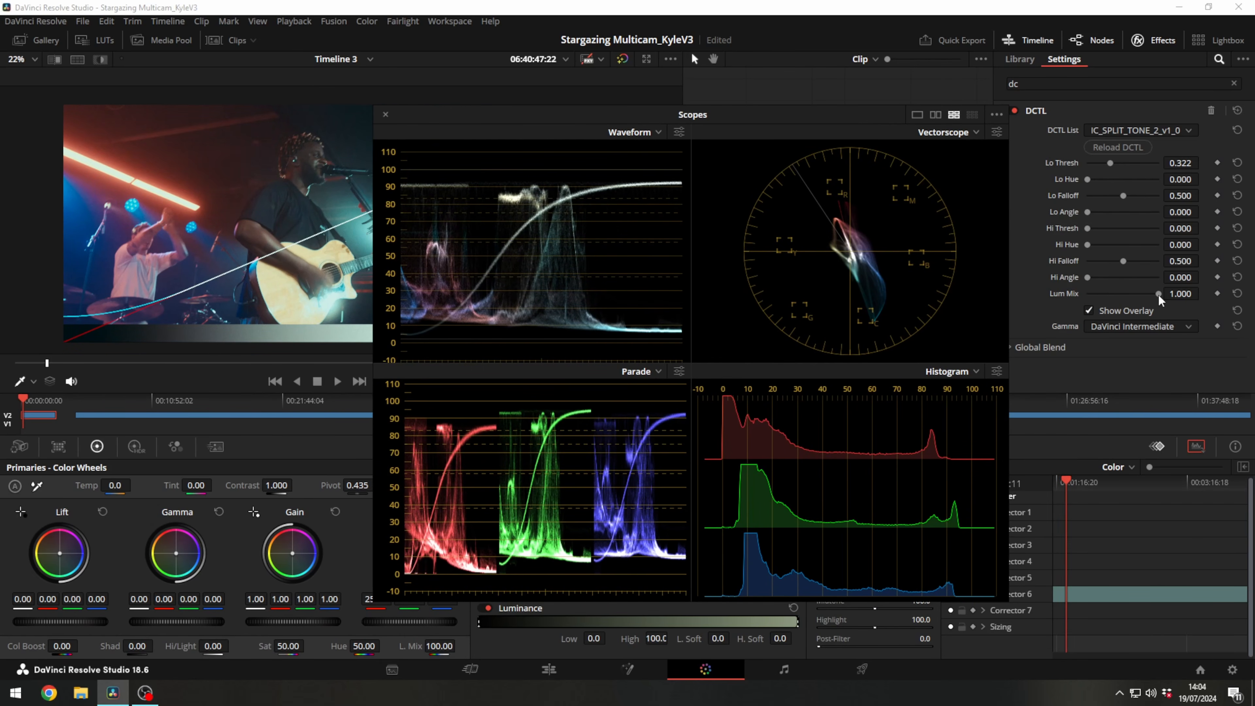
{"action": "left_click_drag", "start_coordinate": [1157, 295], "coordinate": [1071, 283]}
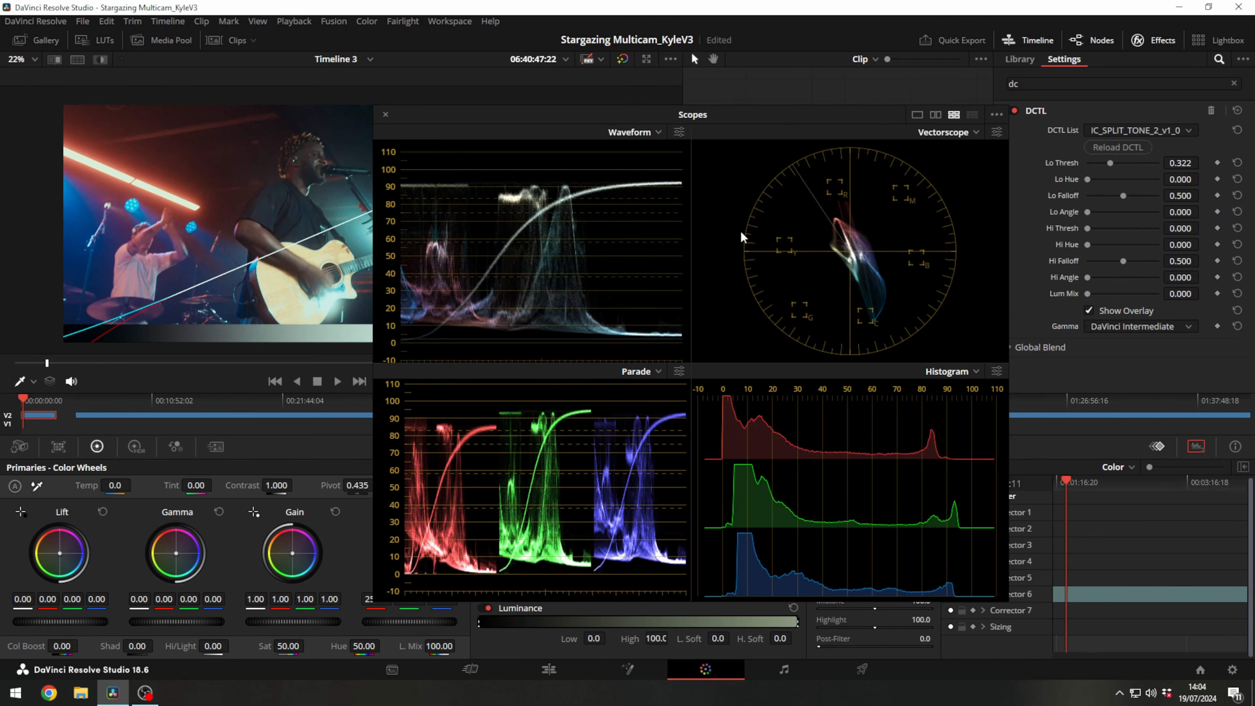
{"action": "left_click_drag", "start_coordinate": [691, 108], "coordinate": [766, 259]}
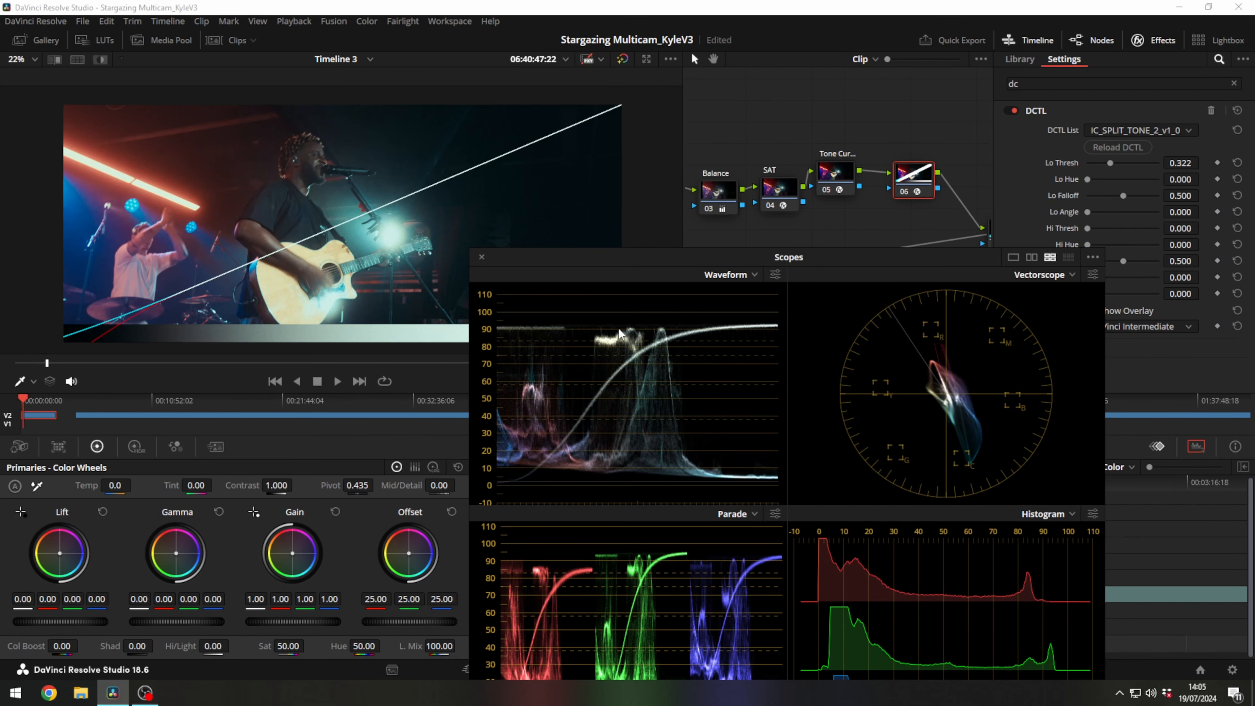
Refine the shadow tint by setting Lo Falloff to 0.798 and Lo Thresh to 0.097.
{"action": "left_click_drag", "start_coordinate": [1185, 162], "coordinate": [1203, 162]}
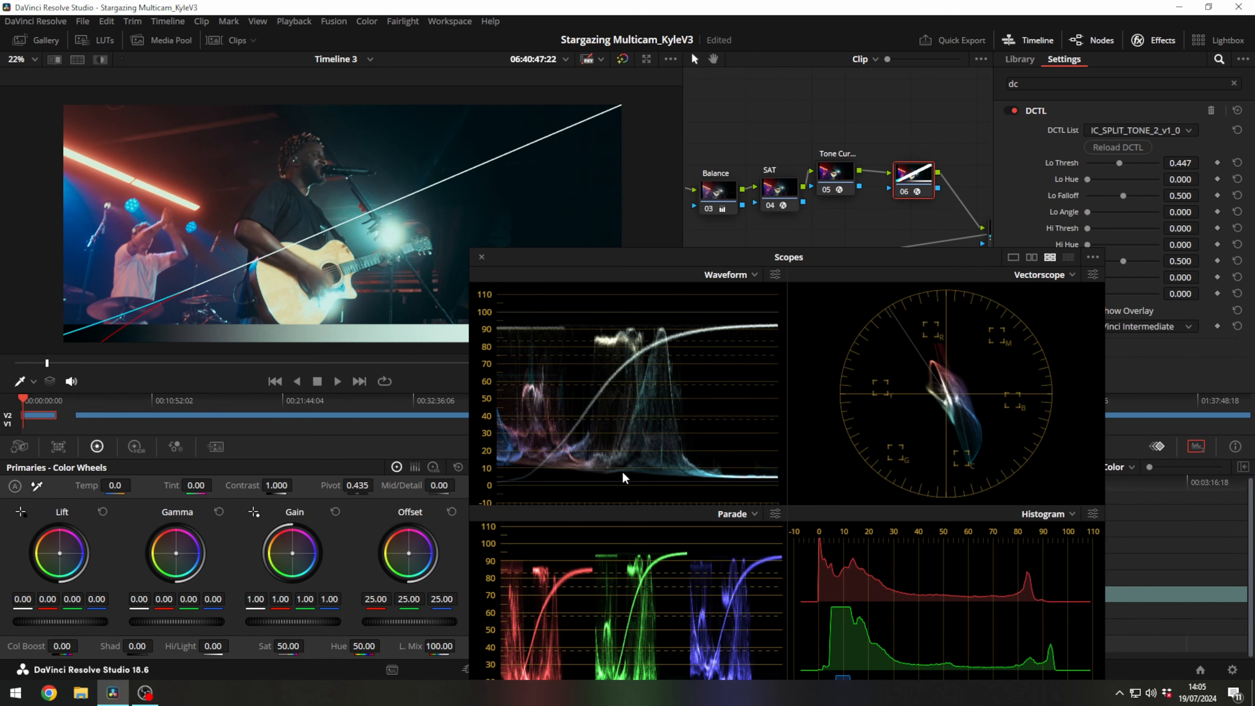
{"action": "left_click_drag", "start_coordinate": [1185, 162], "coordinate": [1149, 163]}
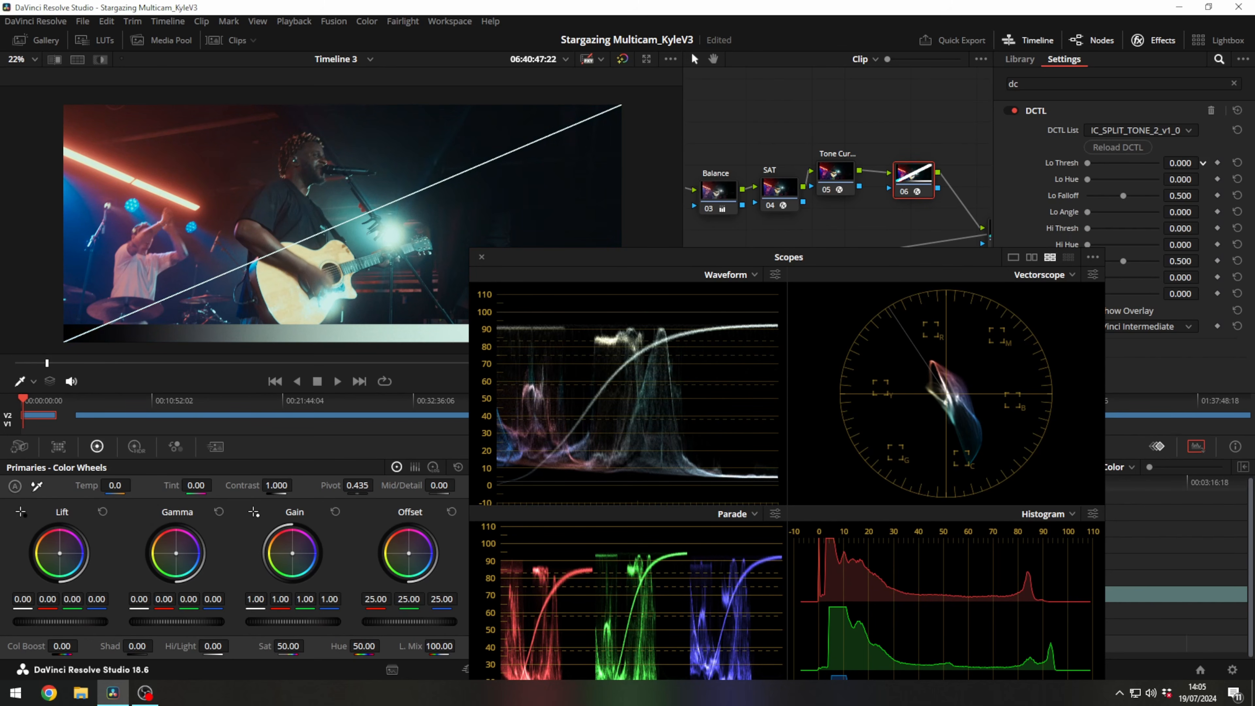
{"action": "mouse_move", "coordinate": [1150, 163]}
{"action": "left_mouse_down"}
{"action": "mouse_move", "coordinate": [1183, 162]}
{"action": "mouse_move", "coordinate": [1167, 163]}
{"action": "left_mouse_up"}
{"action": "mouse_move", "coordinate": [710, 257]}
{"action": "left_mouse_down"}
{"action": "mouse_move", "coordinate": [748, 315]}
{"action": "mouse_move", "coordinate": [722, 307]}
{"action": "mouse_move", "coordinate": [712, 273]}
{"action": "left_mouse_up"}
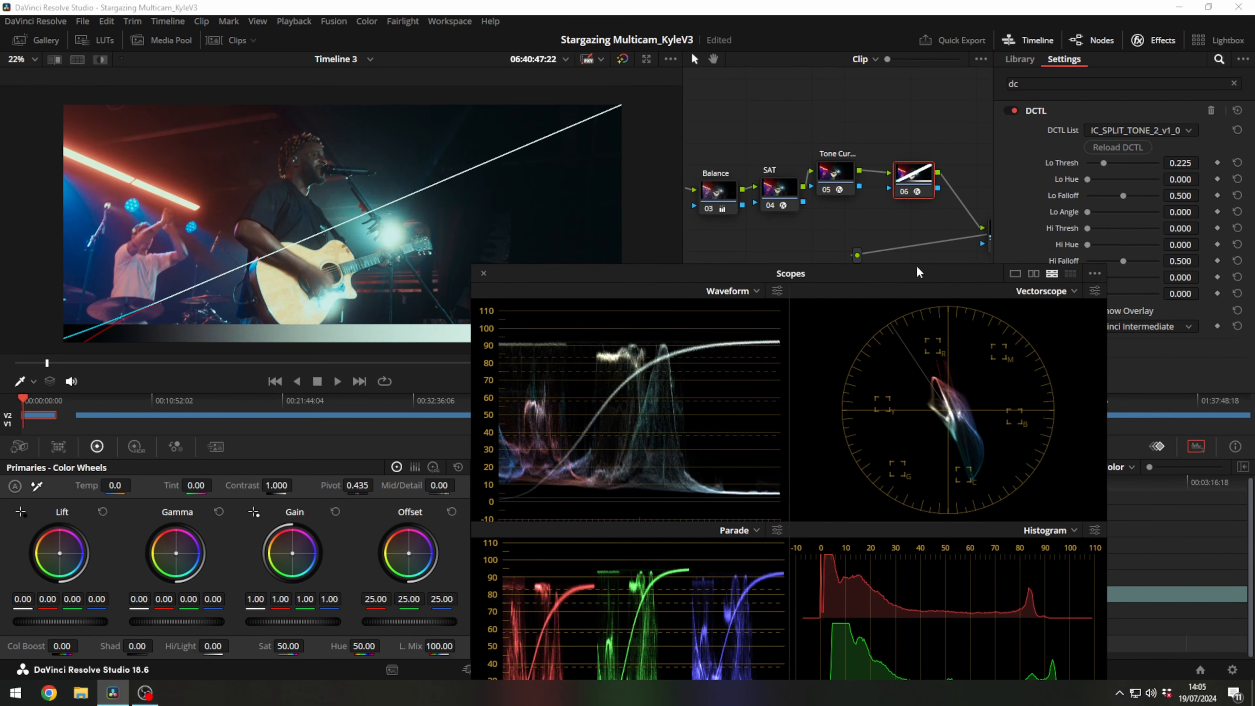
{"action": "left_click_drag", "start_coordinate": [1126, 198], "coordinate": [1180, 163]}
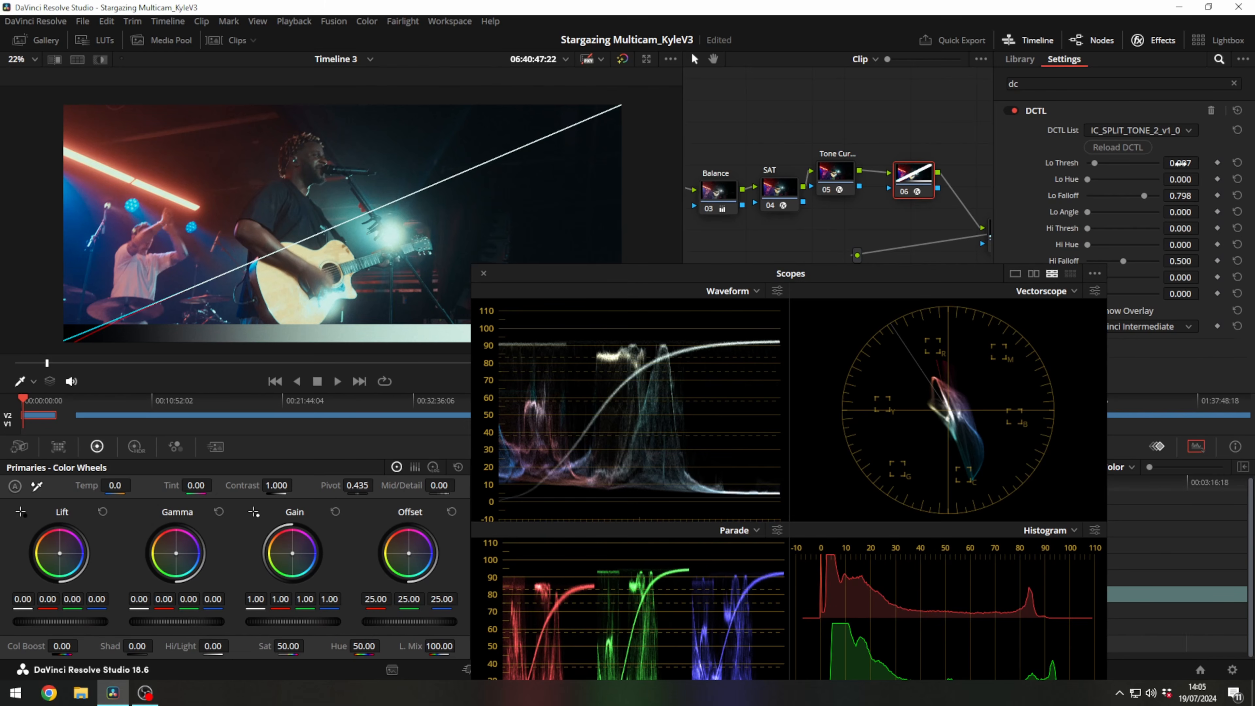
{"action": "left_click_drag", "start_coordinate": [959, 265], "coordinate": [899, 260]}
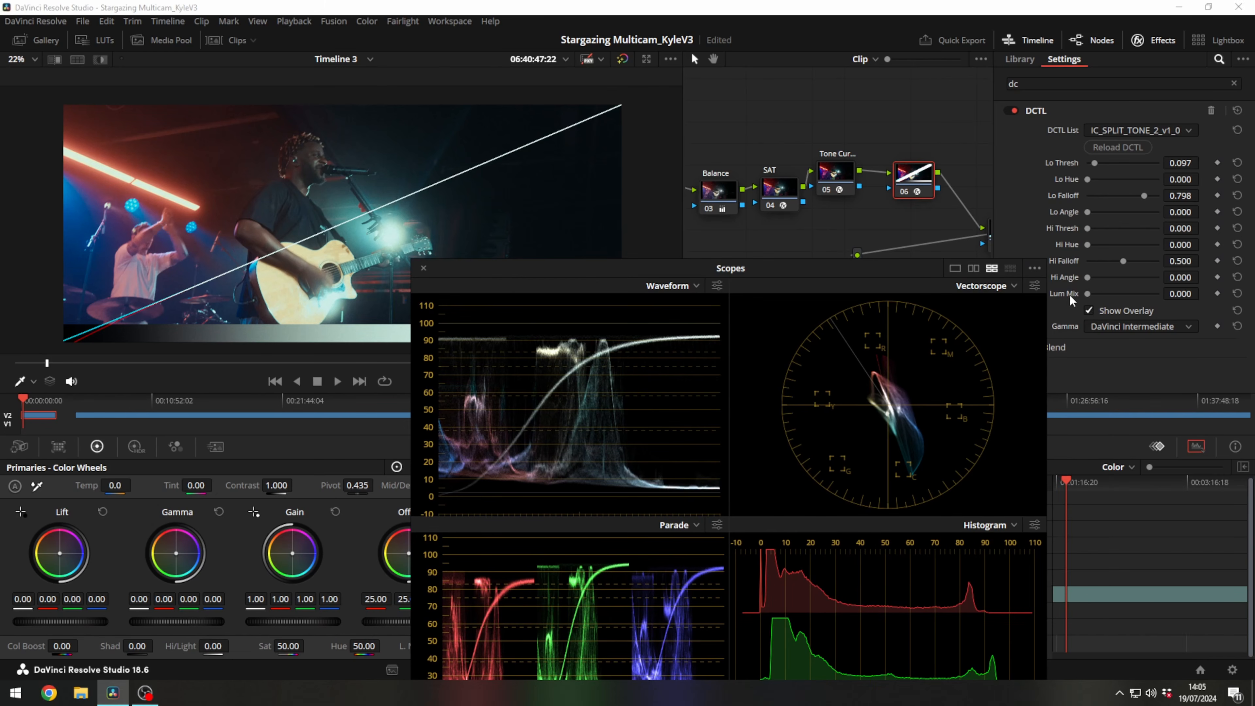
Hide the split tone overlay to examine the clean image and scopes, and show the overlay again.
{"action": "left_click", "coordinate": [1089, 310]}
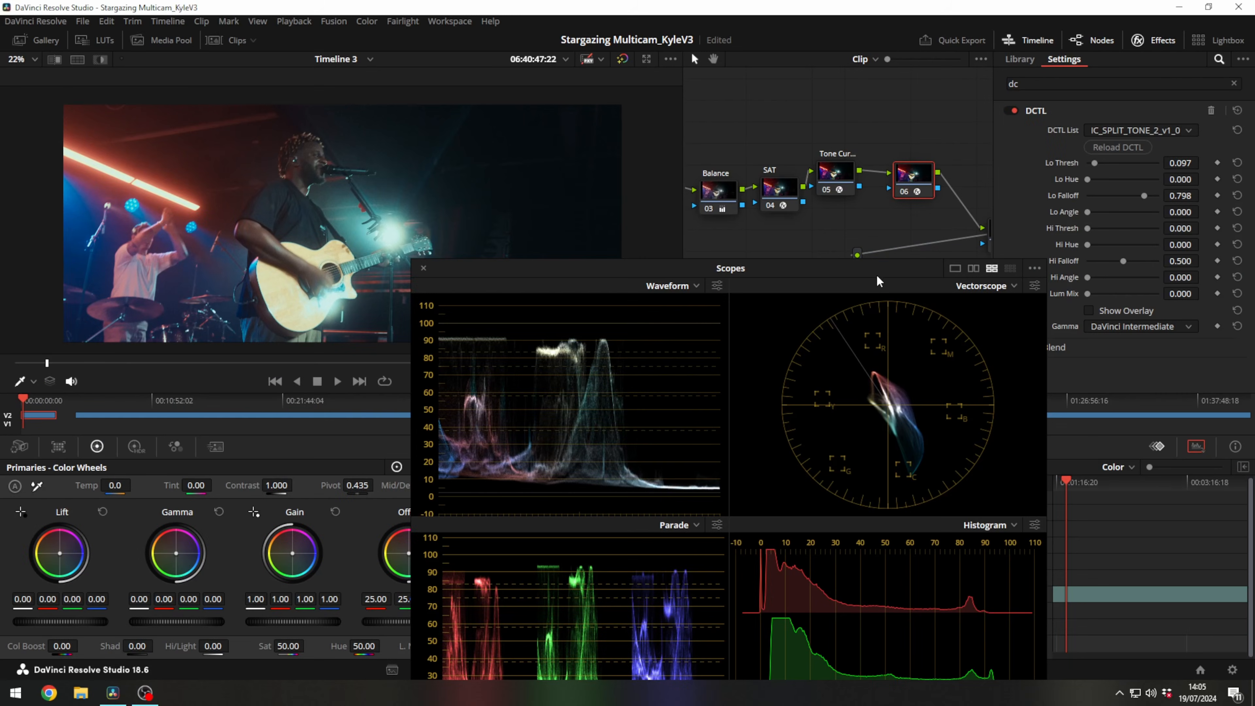
{"action": "left_click_drag", "start_coordinate": [877, 273], "coordinate": [871, 271]}
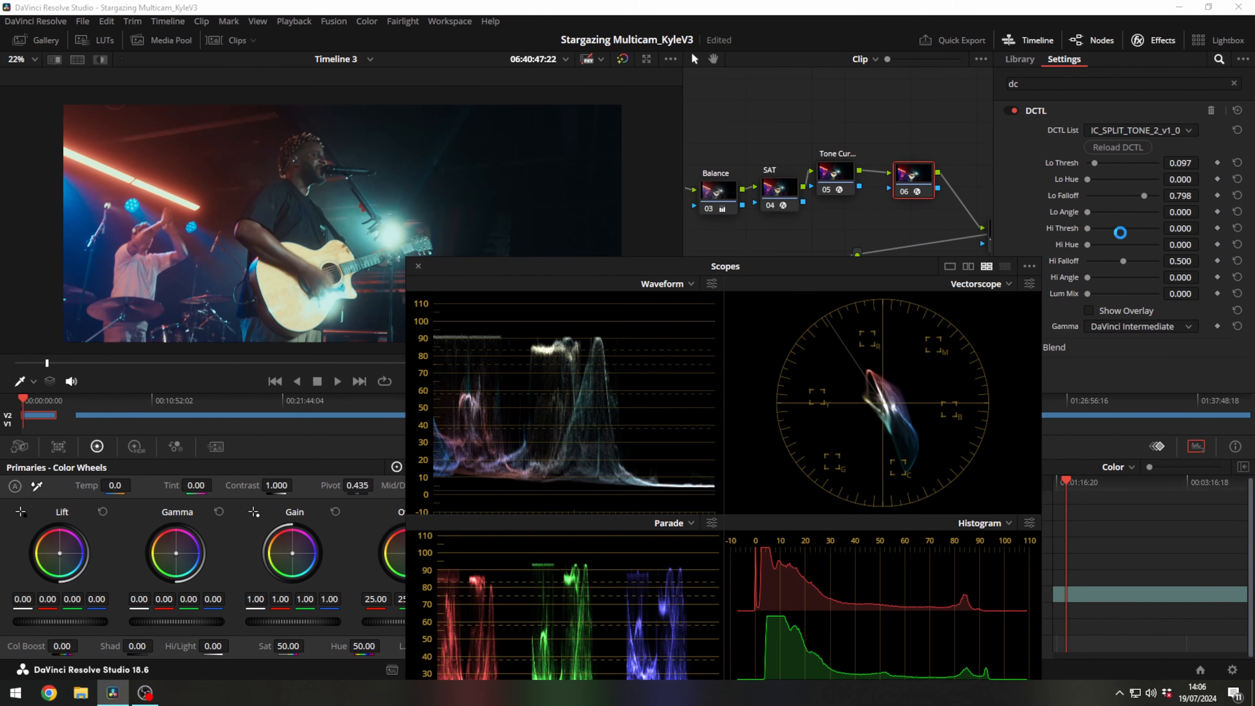
{"action": "left_click", "coordinate": [1090, 310]}
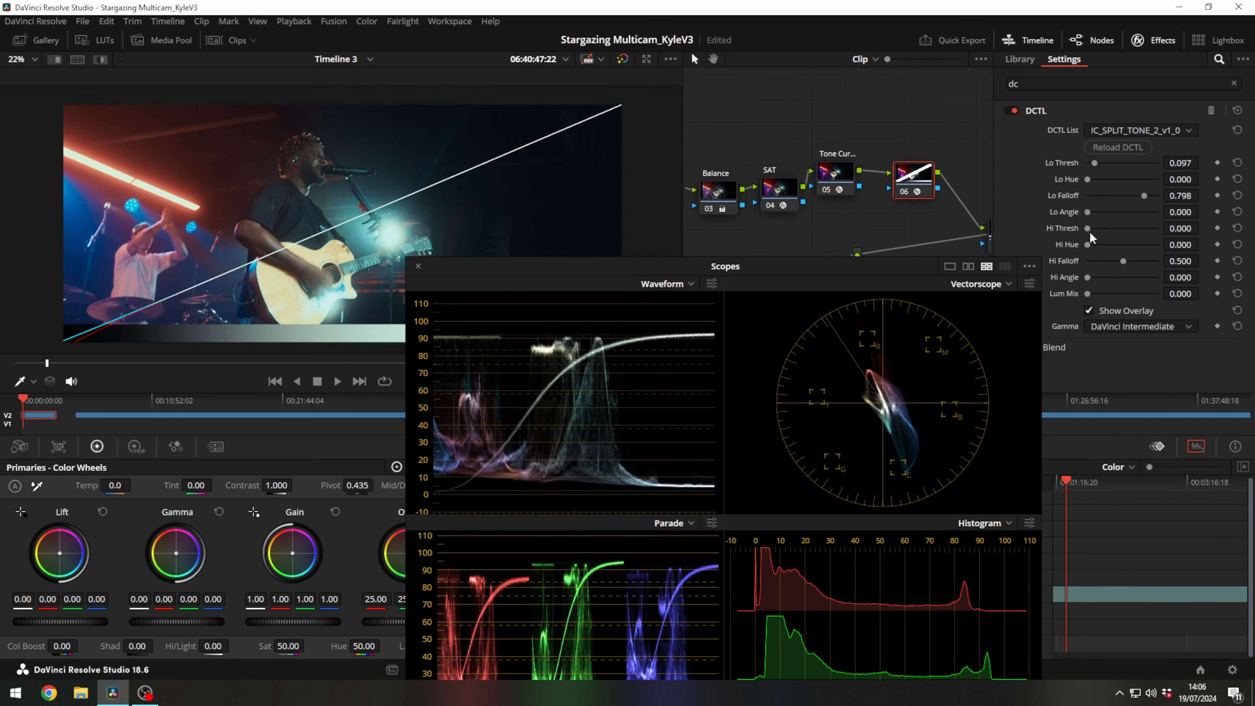
Tint the highlights by setting the split tone's Hi Hue to 0.052 and Hi Thresh to 0.715.
{"action": "left_click_drag", "start_coordinate": [1089, 229], "coordinate": [1220, 233]}
{"action": "left_click_drag", "start_coordinate": [685, 274], "coordinate": [731, 386]}
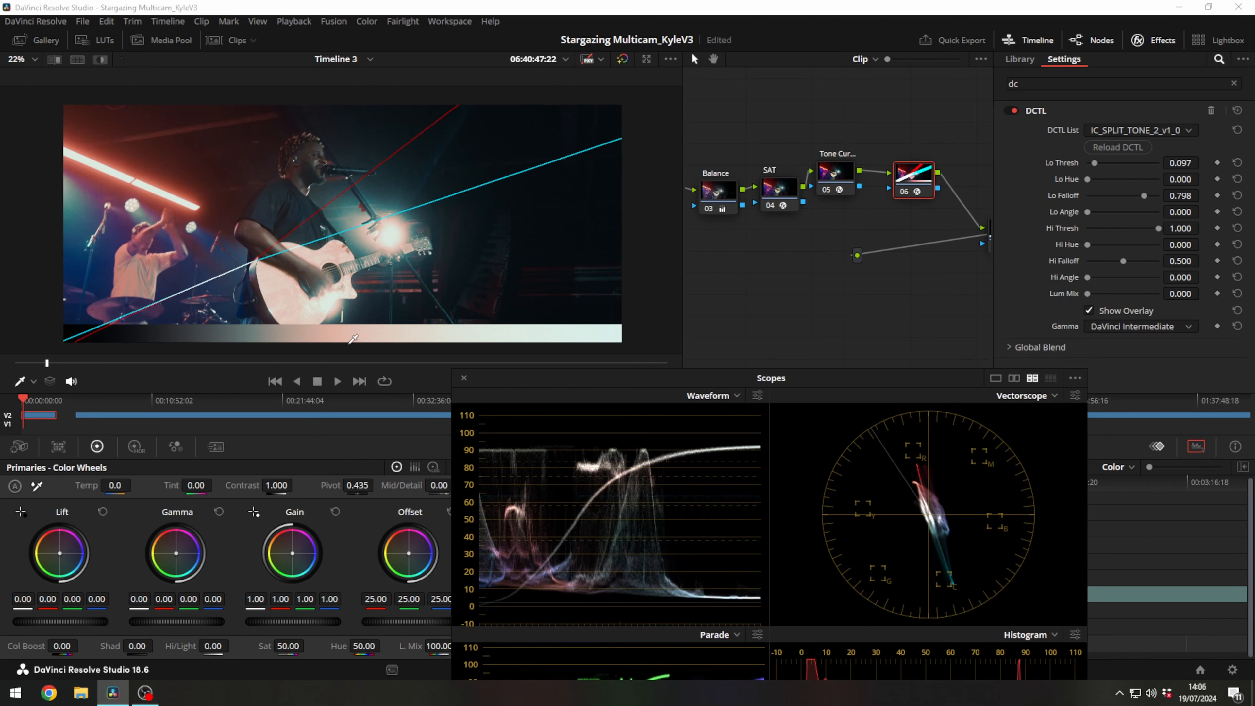
{"action": "mouse_move", "coordinate": [1182, 243]}
{"action": "left_mouse_down"}
{"action": "mouse_move", "coordinate": [1203, 244]}
{"action": "mouse_move", "coordinate": [1182, 243]}
{"action": "left_mouse_up"}
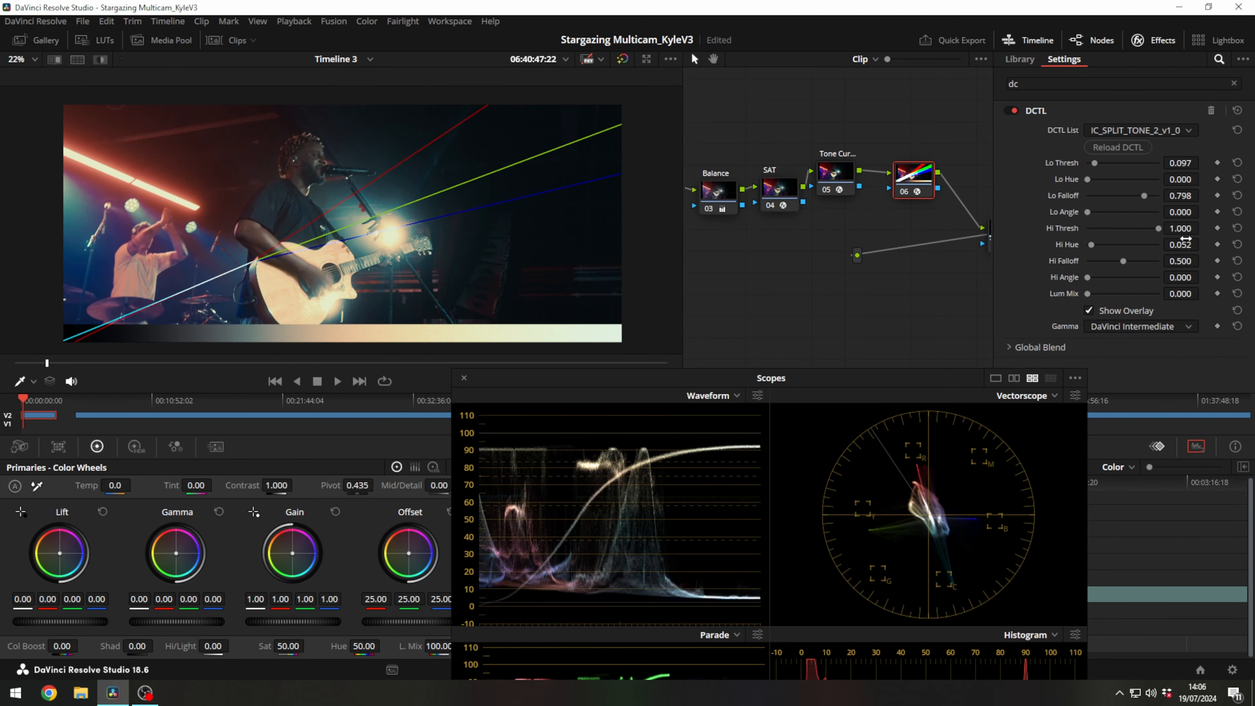
{"action": "mouse_move", "coordinate": [1180, 227]}
{"action": "left_mouse_down"}
{"action": "mouse_move", "coordinate": [1139, 227]}
{"action": "mouse_move", "coordinate": [1157, 227]}
{"action": "left_mouse_up"}
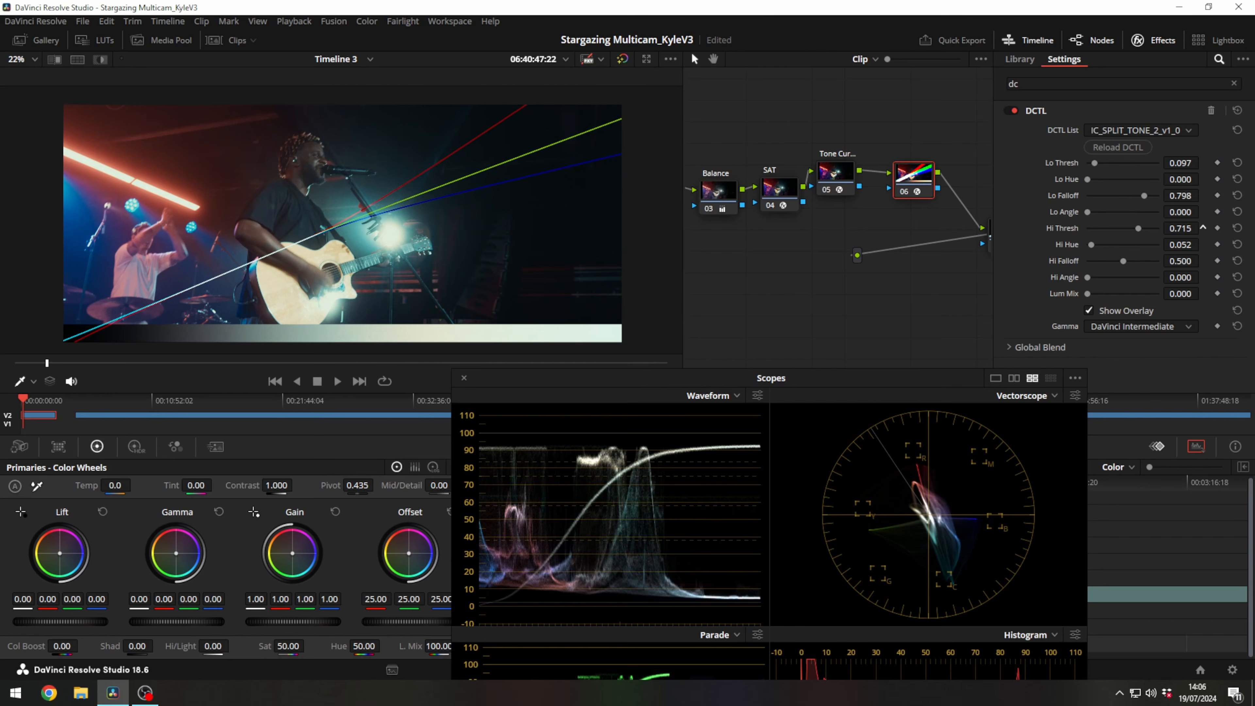
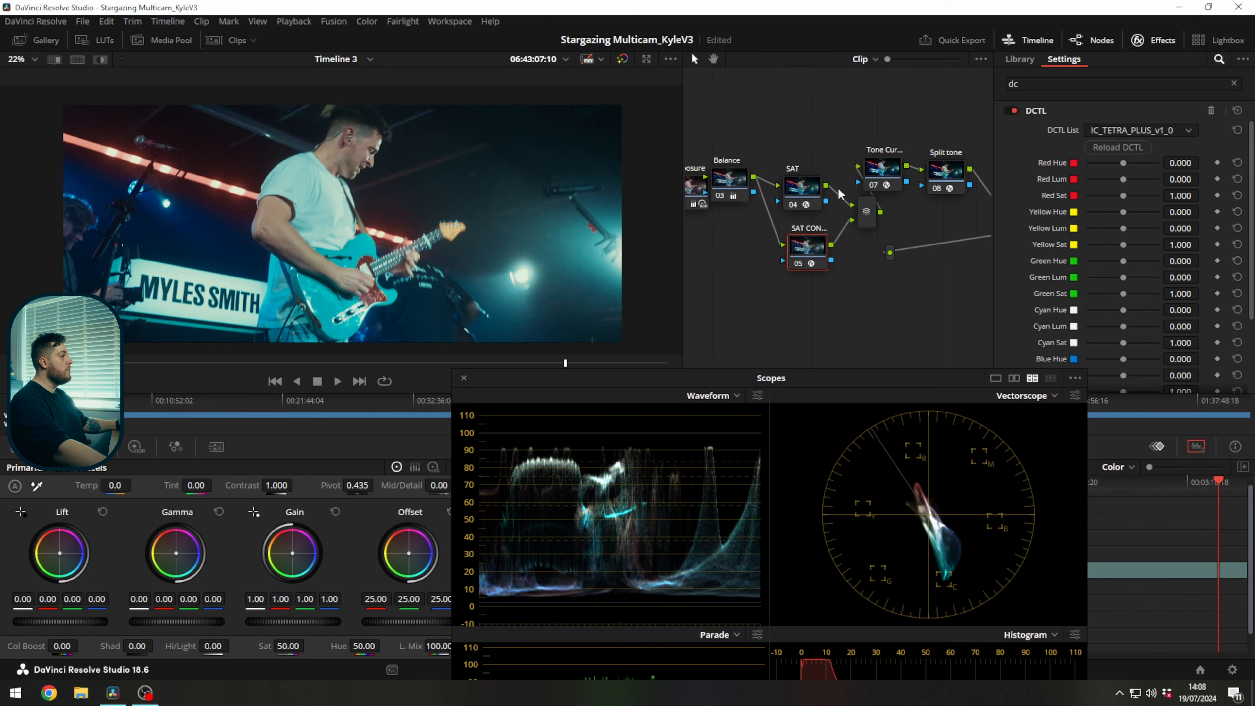
Examine the SAT control node's tetra DCTL parameters alongside the Hue Vs Sat, Sat Vs Sat and Hue Vs Hue curves.
{"action": "scroll", "coordinate": [1063, 212], "scroll_direction": "down", "scroll_amount": 3}
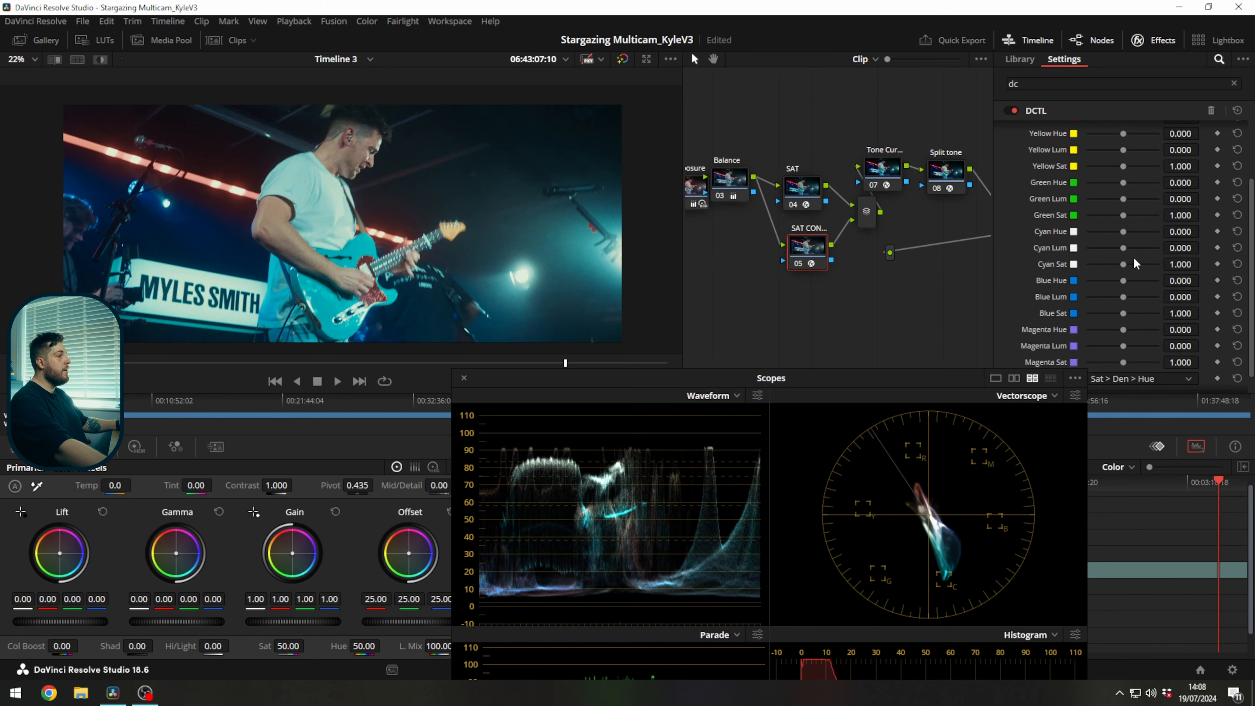
{"action": "scroll", "coordinate": [1078, 198], "scroll_direction": "up", "scroll_amount": 4}
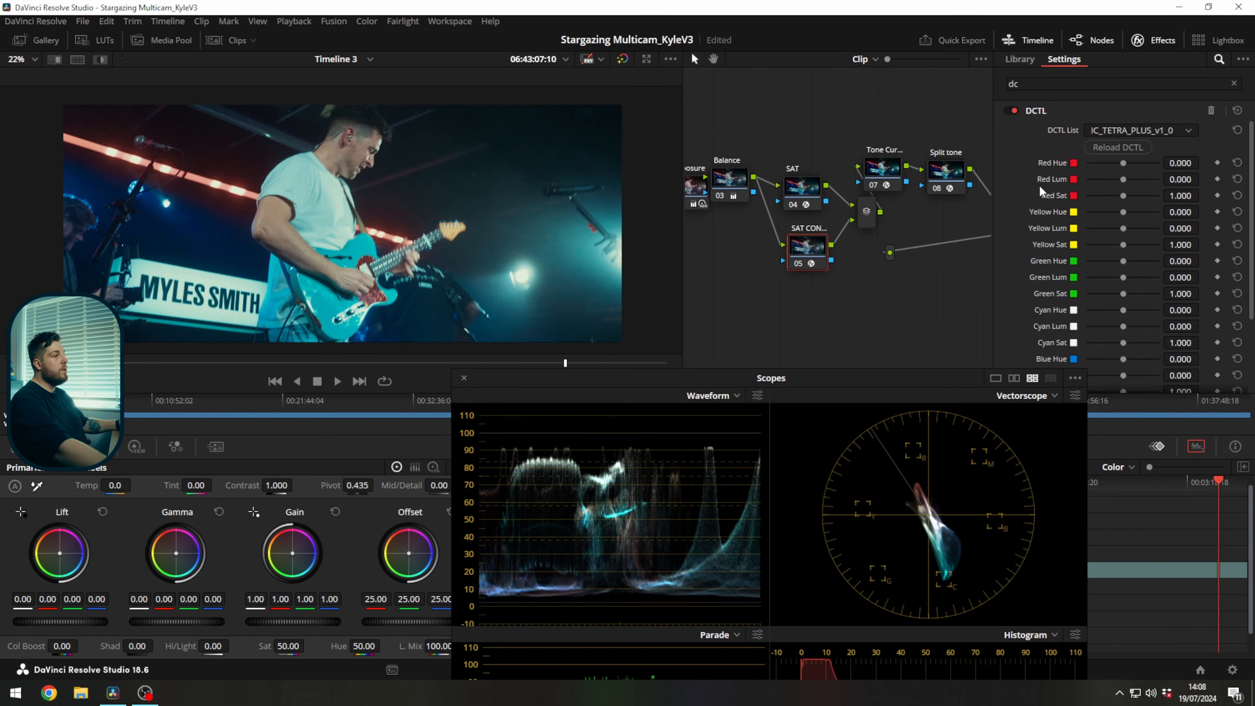
{"action": "left_click", "coordinate": [464, 378]}
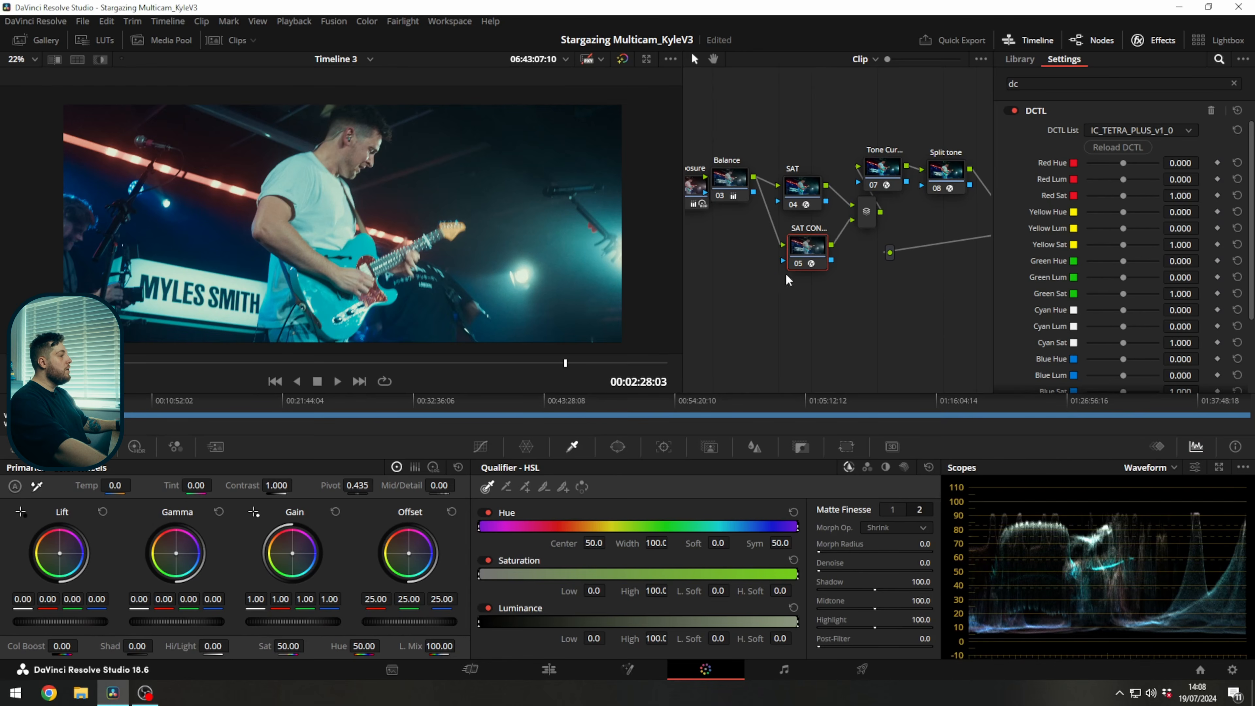
{"action": "left_click", "coordinate": [479, 448]}
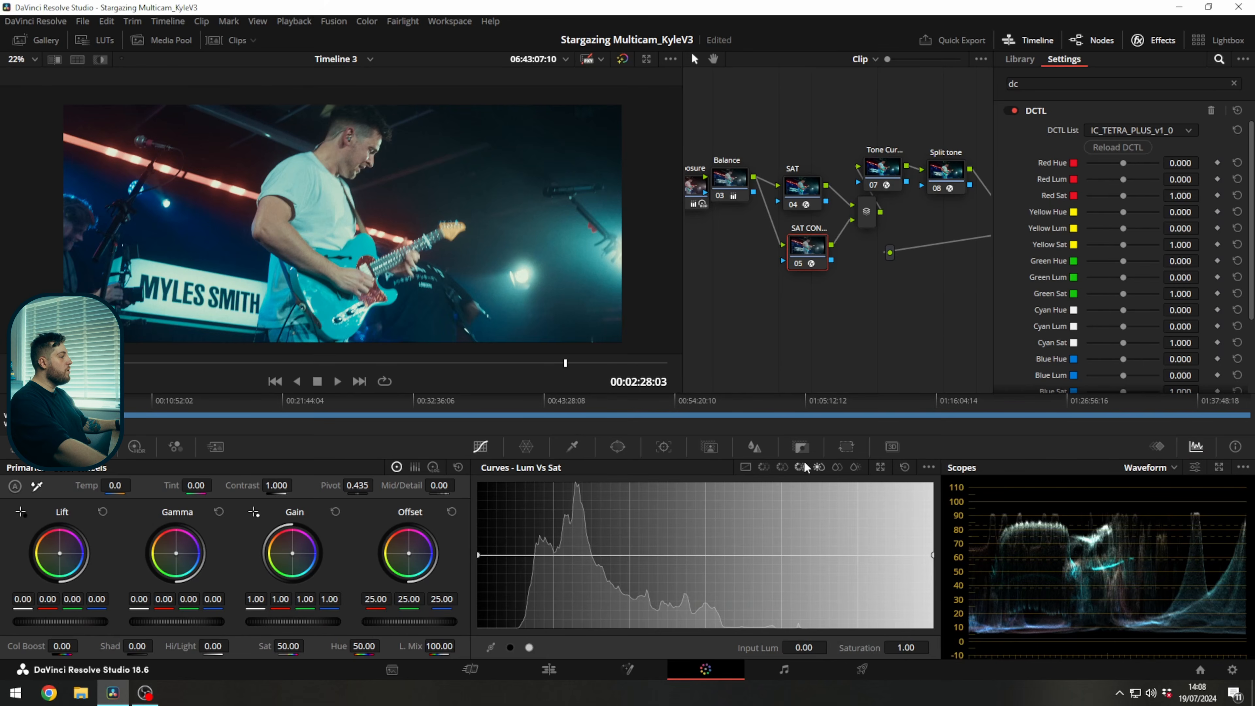
{"action": "left_click", "coordinate": [764, 467]}
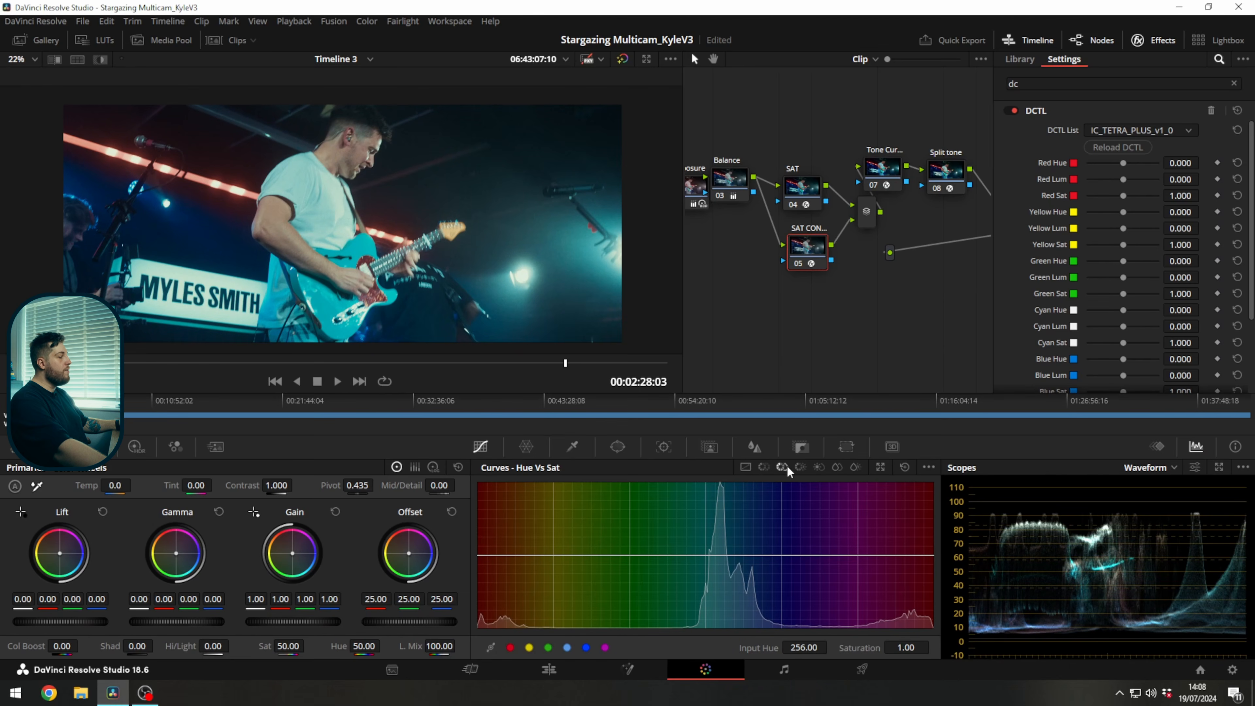
{"action": "left_click", "coordinate": [837, 467]}
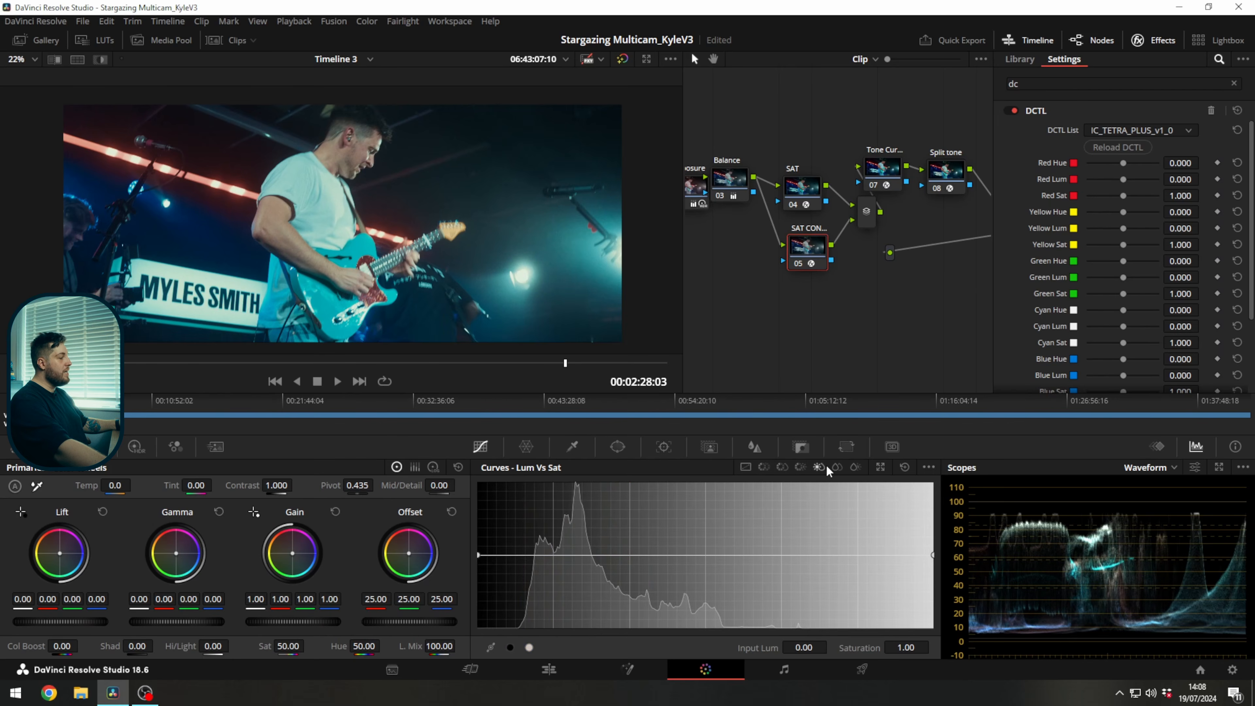
{"action": "left_click", "coordinate": [765, 467]}
{"action": "left_click_drag", "start_coordinate": [809, 240], "coordinate": [802, 250]}
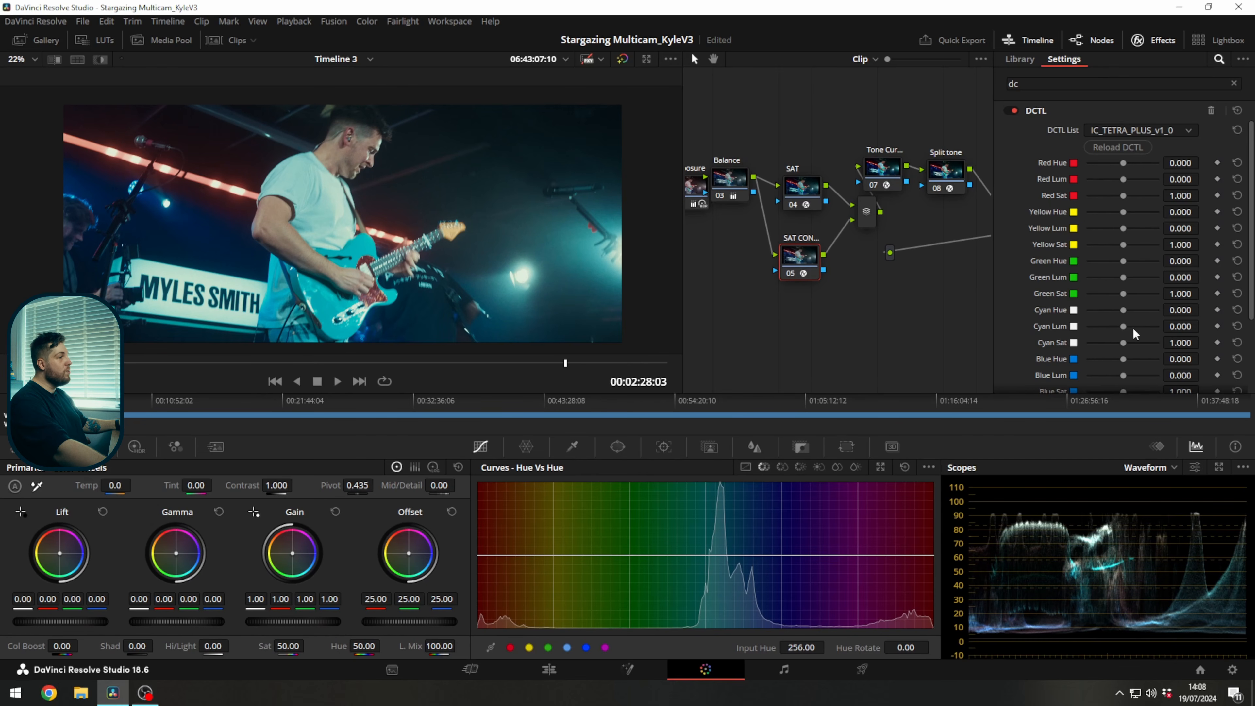
With the expanded scopes open, lower the tetra DCTL's Cyan Sat to 0.343 to desaturate the turquoise guitar.
{"action": "left_click", "coordinate": [1220, 474]}
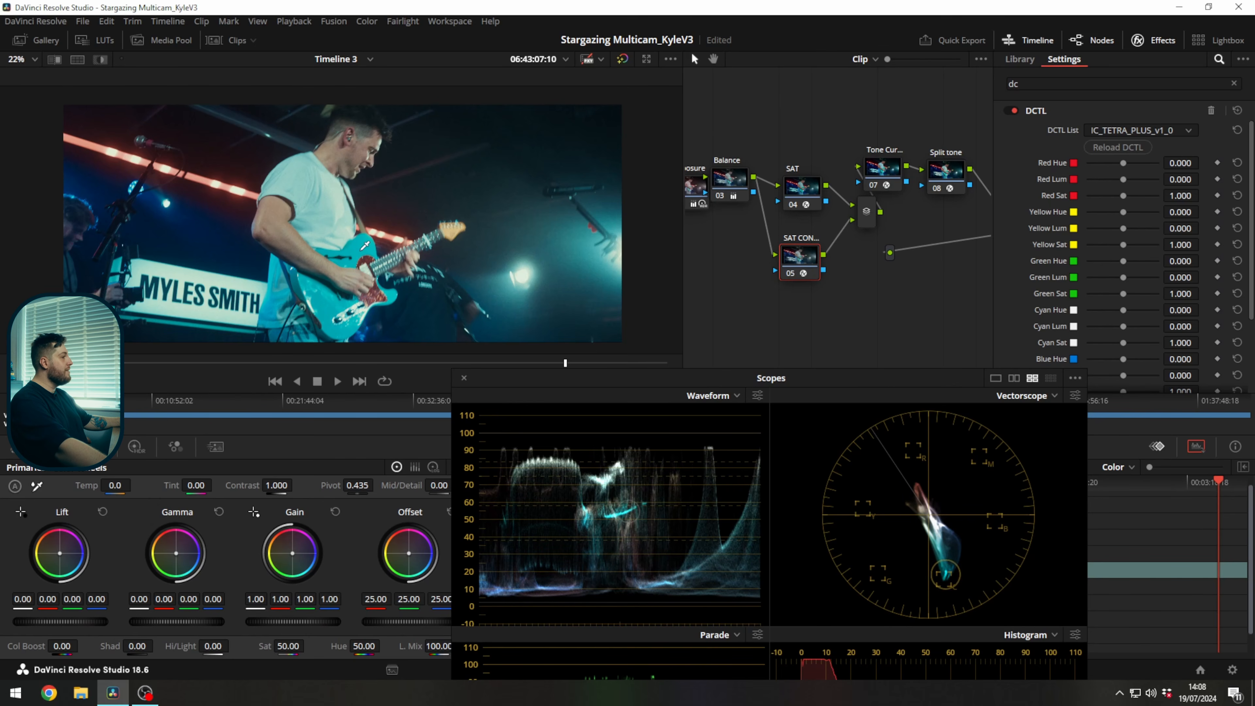
{"action": "mouse_move", "coordinate": [1191, 343]}
{"action": "left_mouse_down"}
{"action": "mouse_move", "coordinate": [1150, 342]}
{"action": "mouse_move", "coordinate": [1195, 348]}
{"action": "left_mouse_up"}
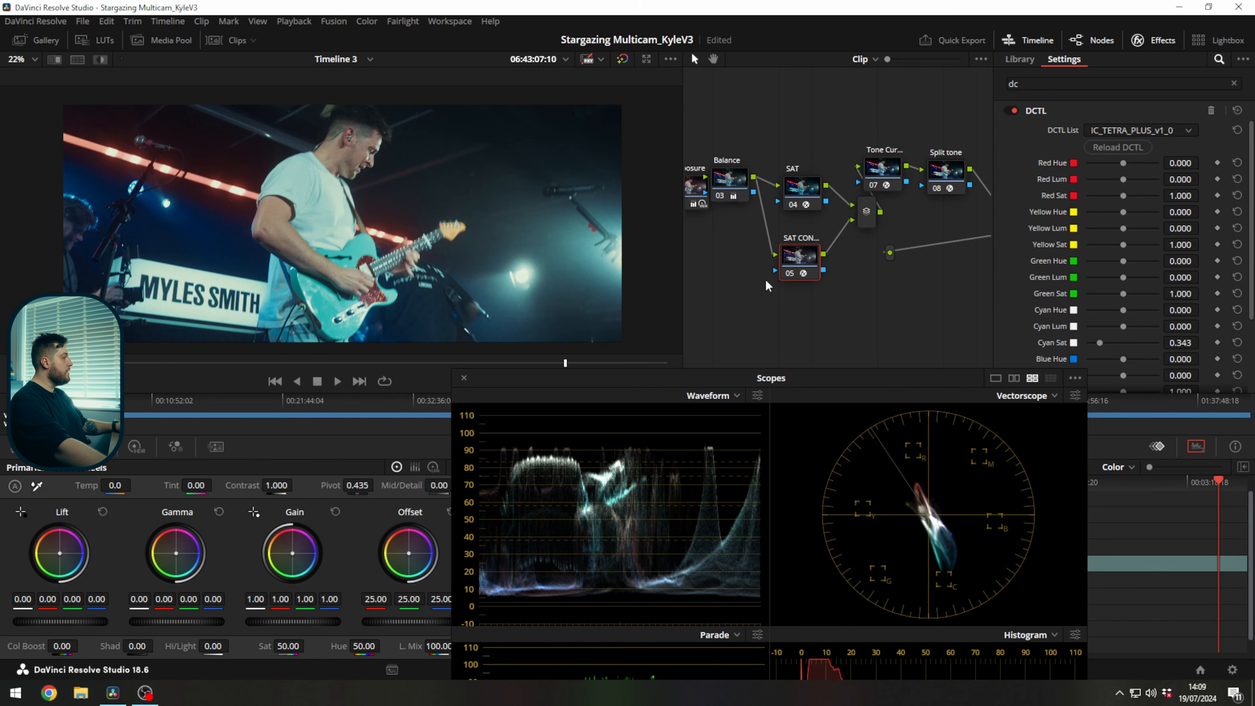
{"action": "scroll", "coordinate": [1066, 222], "scroll_direction": "down", "scroll_amount": 2}
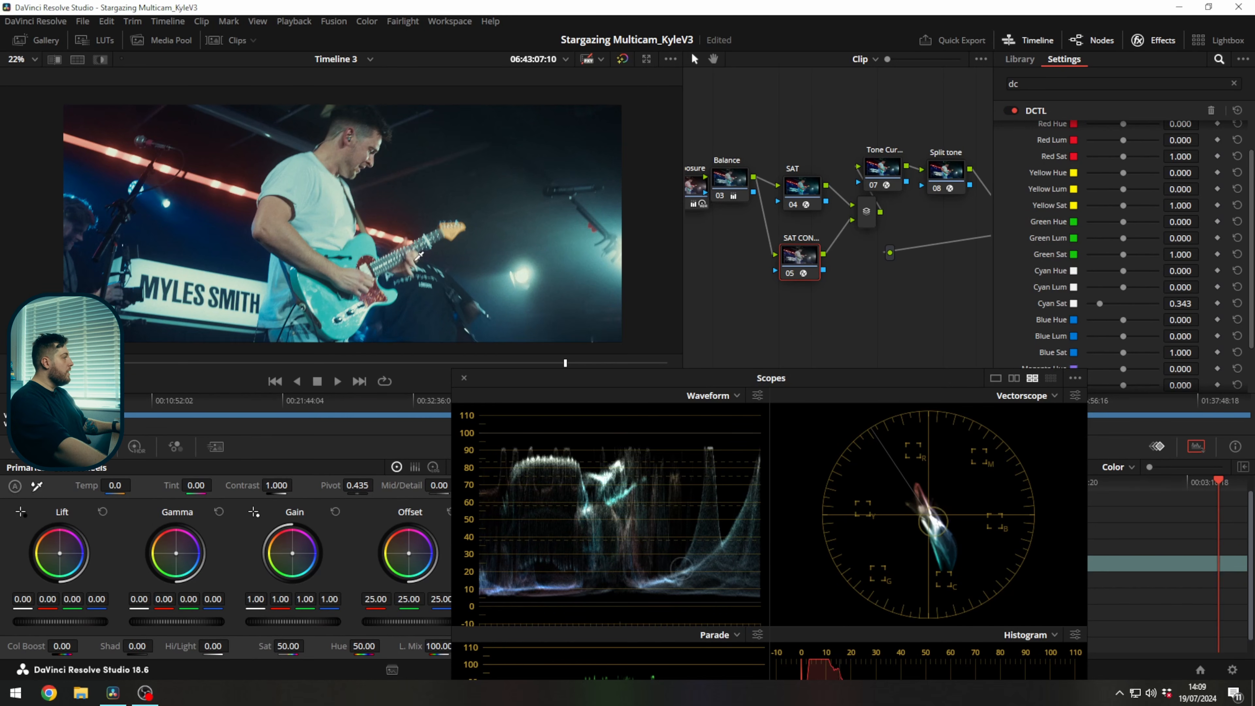
{"action": "scroll", "coordinate": [1127, 318], "scroll_direction": "up", "scroll_amount": 1}
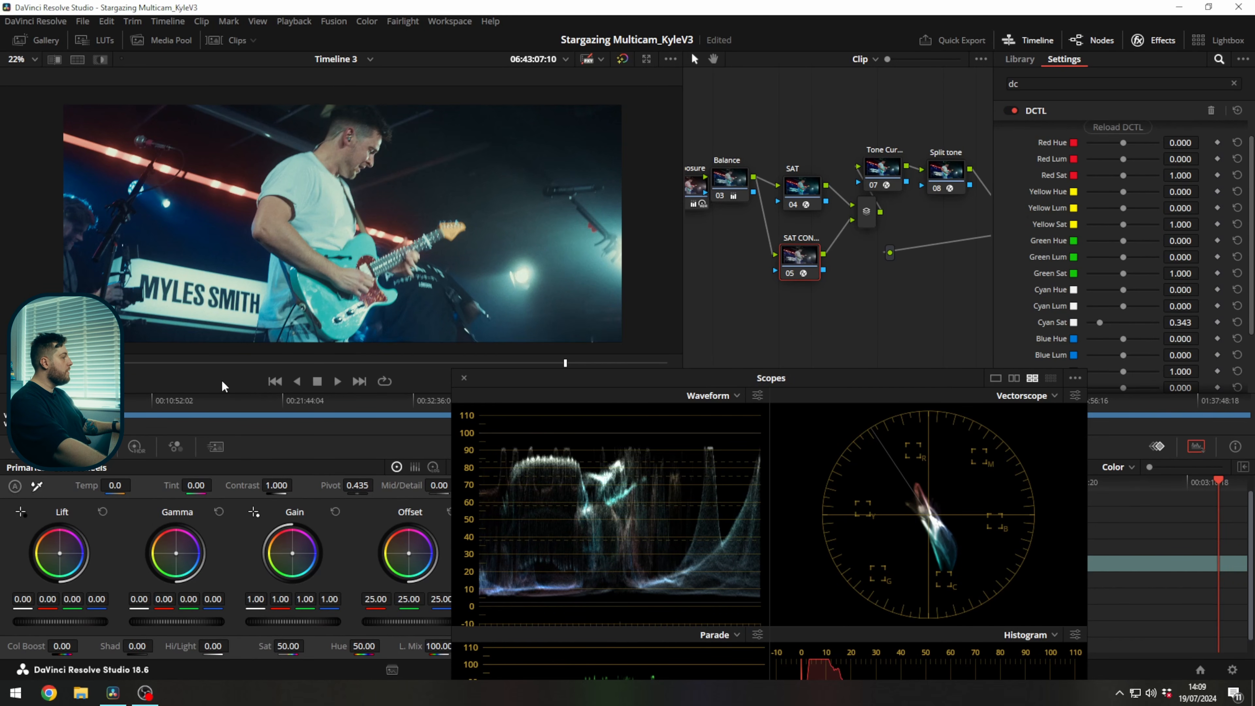
On the acoustic guitarist shot, raise the tetra DCTL's Red Sat, check the image full screen, and ease the value back slightly.
{"action": "left_click", "coordinate": [237, 364]}
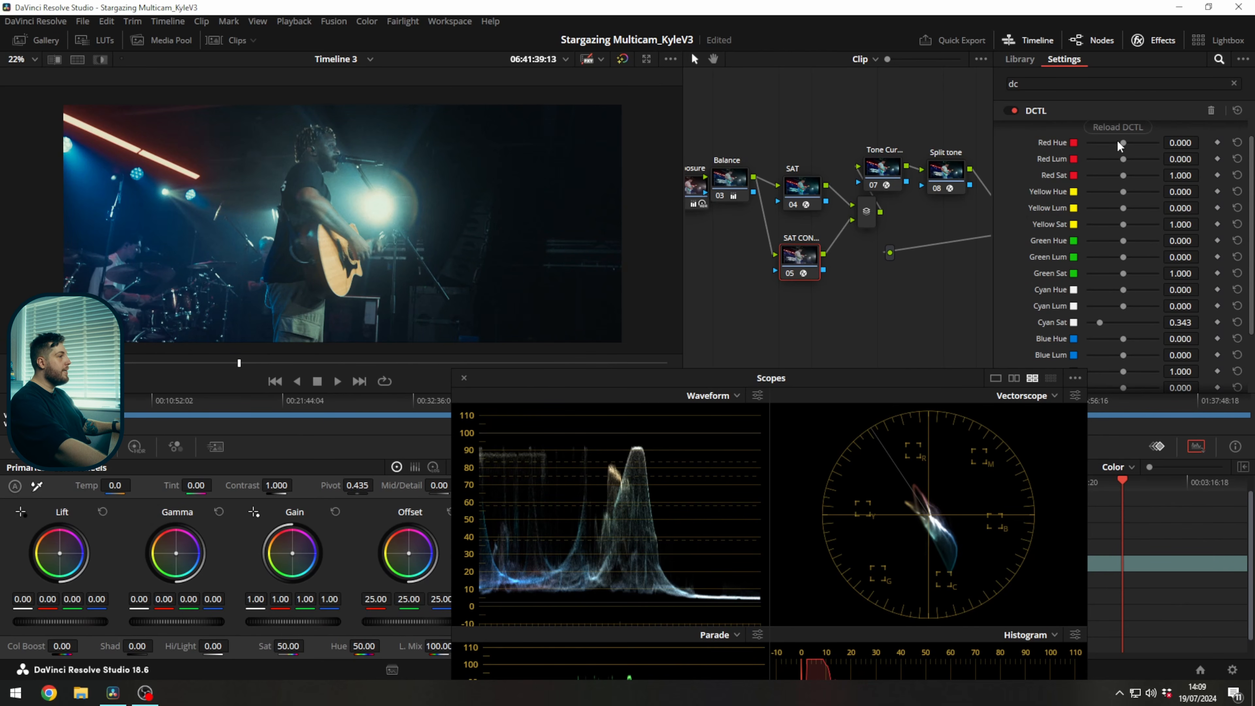
{"action": "mouse_move", "coordinate": [1125, 172]}
{"action": "left_mouse_down"}
{"action": "mouse_move", "coordinate": [1155, 172]}
{"action": "mouse_move", "coordinate": [1097, 202]}
{"action": "mouse_move", "coordinate": [1138, 176]}
{"action": "left_mouse_up"}
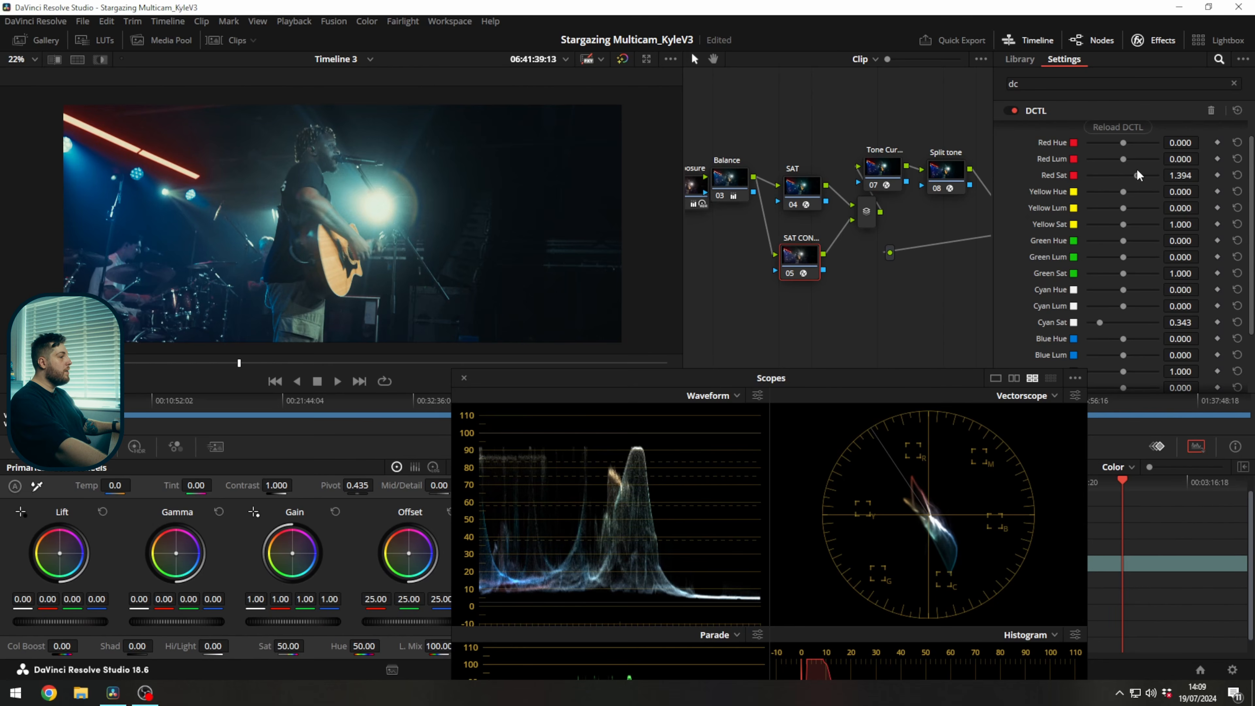
{"action": "key", "text": "ctrl+f"}
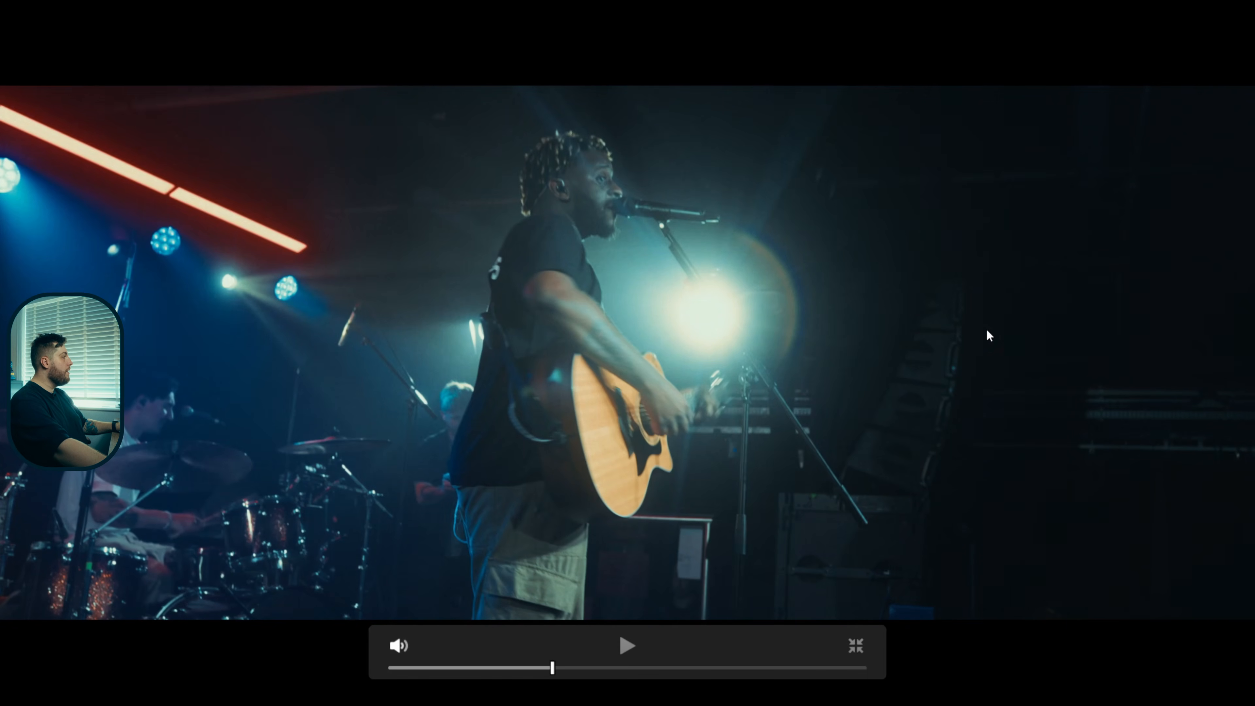
{"action": "key", "text": "ctrl+f"}
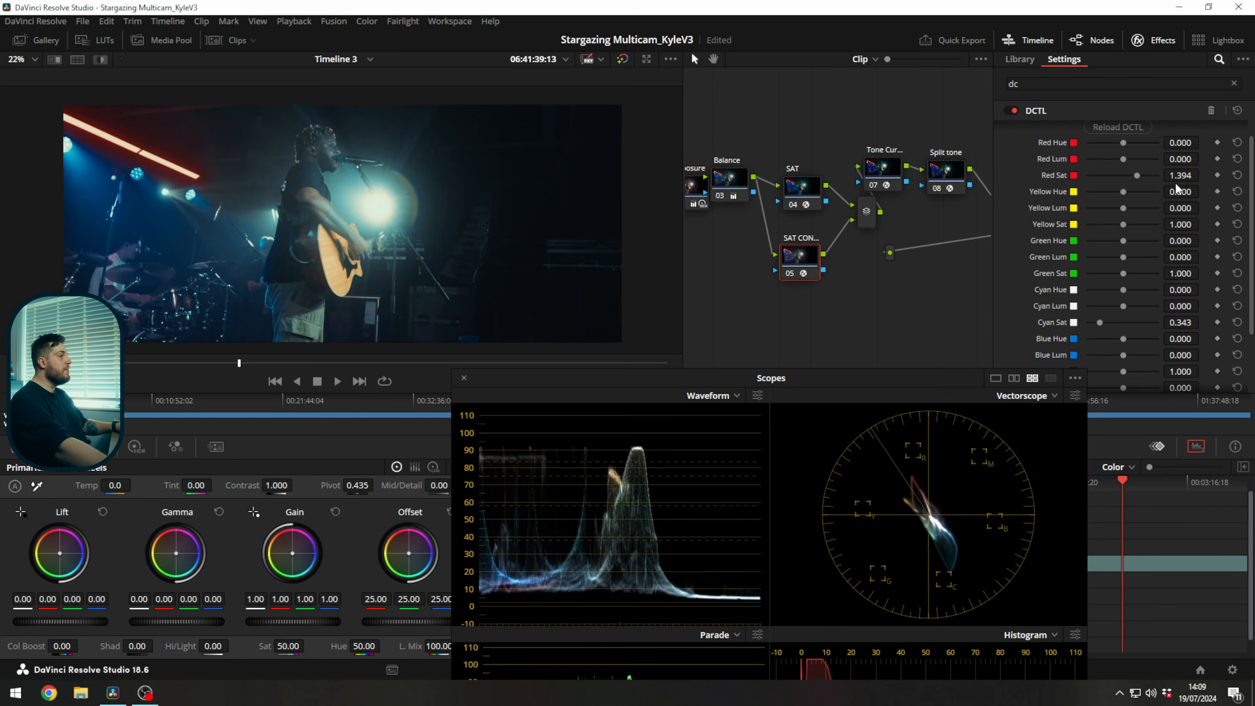
{"action": "left_click_drag", "start_coordinate": [1137, 176], "coordinate": [1133, 176]}
Compare the guitarist shot and vectorscope with the saturation compression node disabled and enabled, leaving the node enabled.
{"action": "left_click_drag", "start_coordinate": [740, 288], "coordinate": [910, 262]}
{"action": "left_click", "coordinate": [728, 197]}
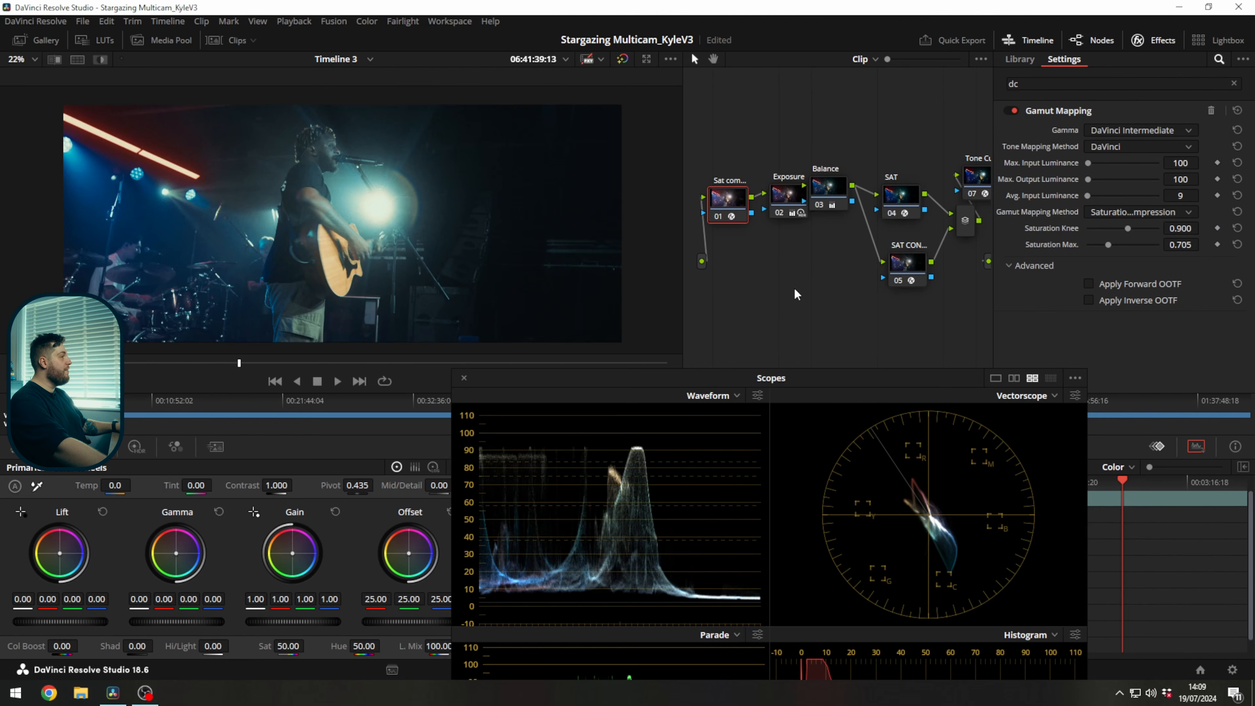
{"action": "key", "text": "ctrl+d"}
{"action": "key", "text": "ctrl+d"}
{"action": "key", "text": "ctrl+d"}
{"action": "key", "text": "ctrl+d"}
{"action": "key", "text": "ctrl+d"}
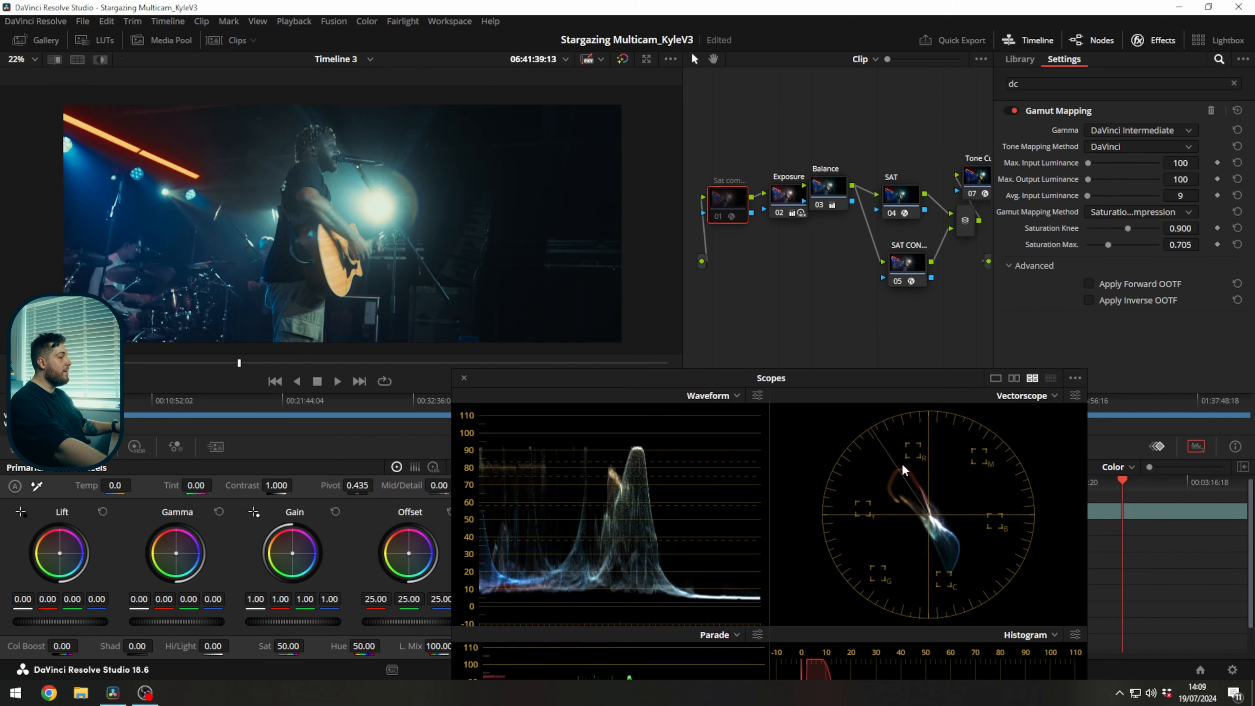
{"action": "key", "text": "ctrl+d"}
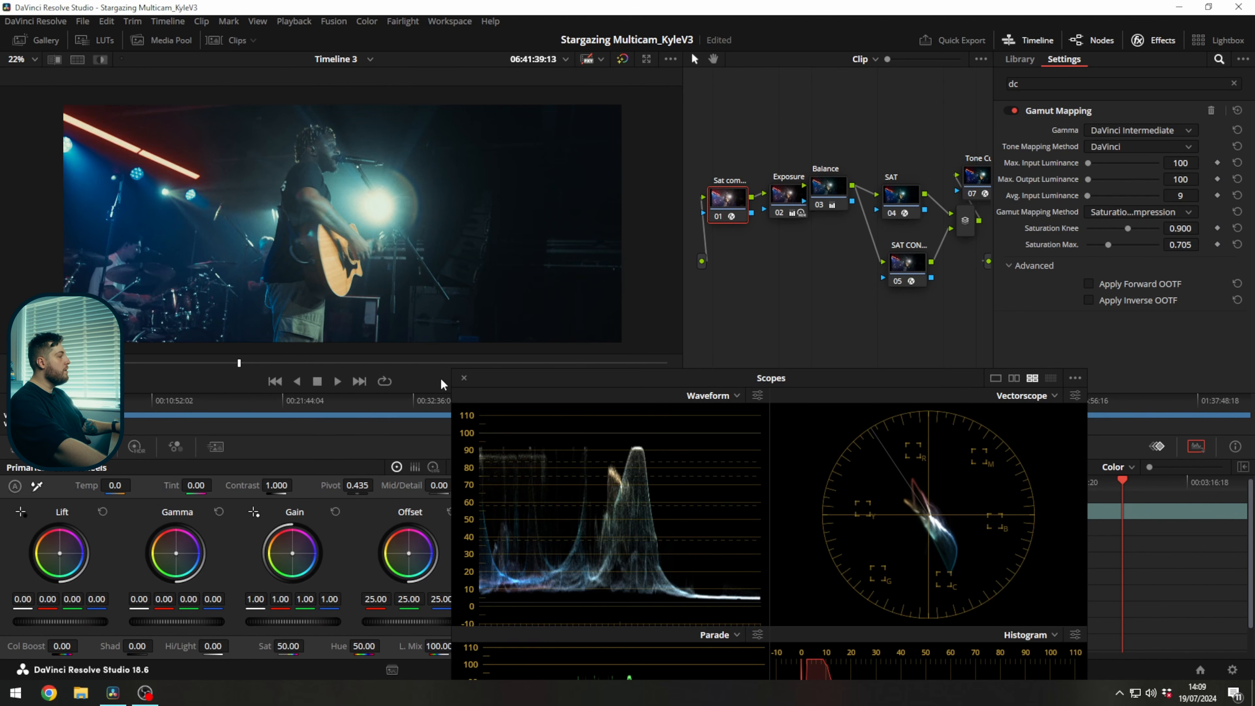
Close the floating scopes, play the dark crowd footage, and go to the purple-lit crowd shot at 06:42:24:03.
{"action": "left_click", "coordinate": [465, 377]}
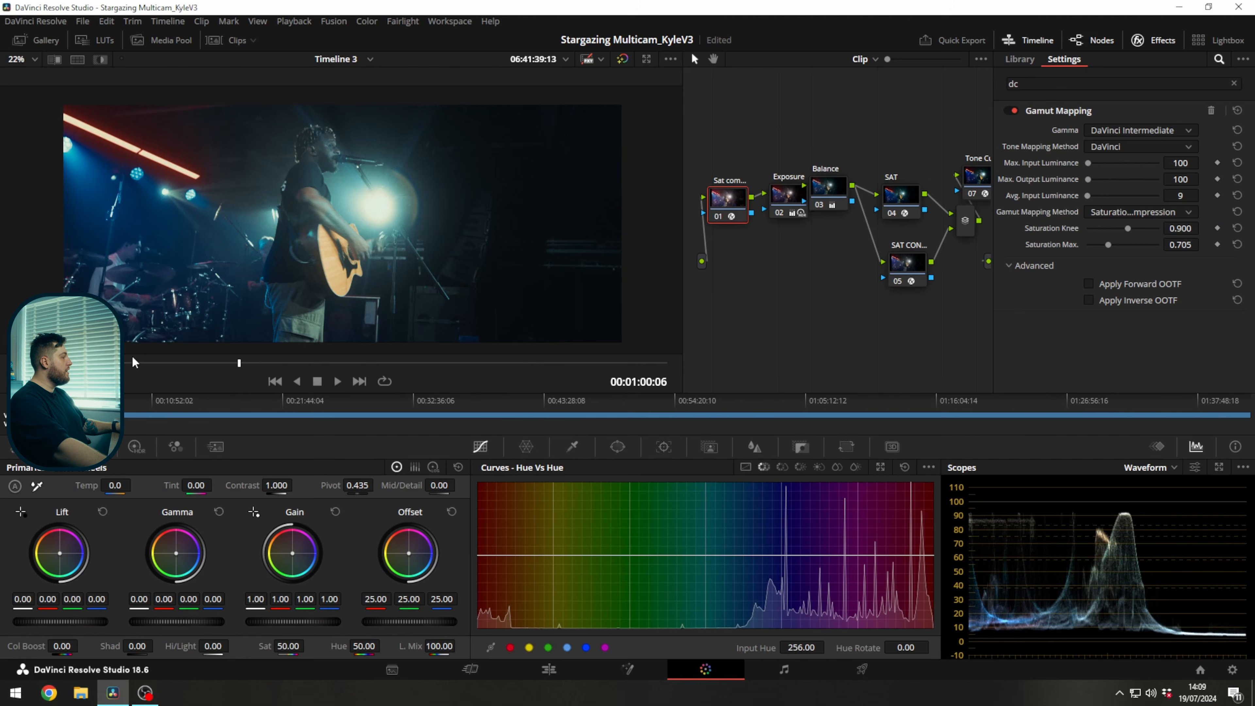
{"action": "left_click_drag", "start_coordinate": [146, 361], "coordinate": [87, 364]}
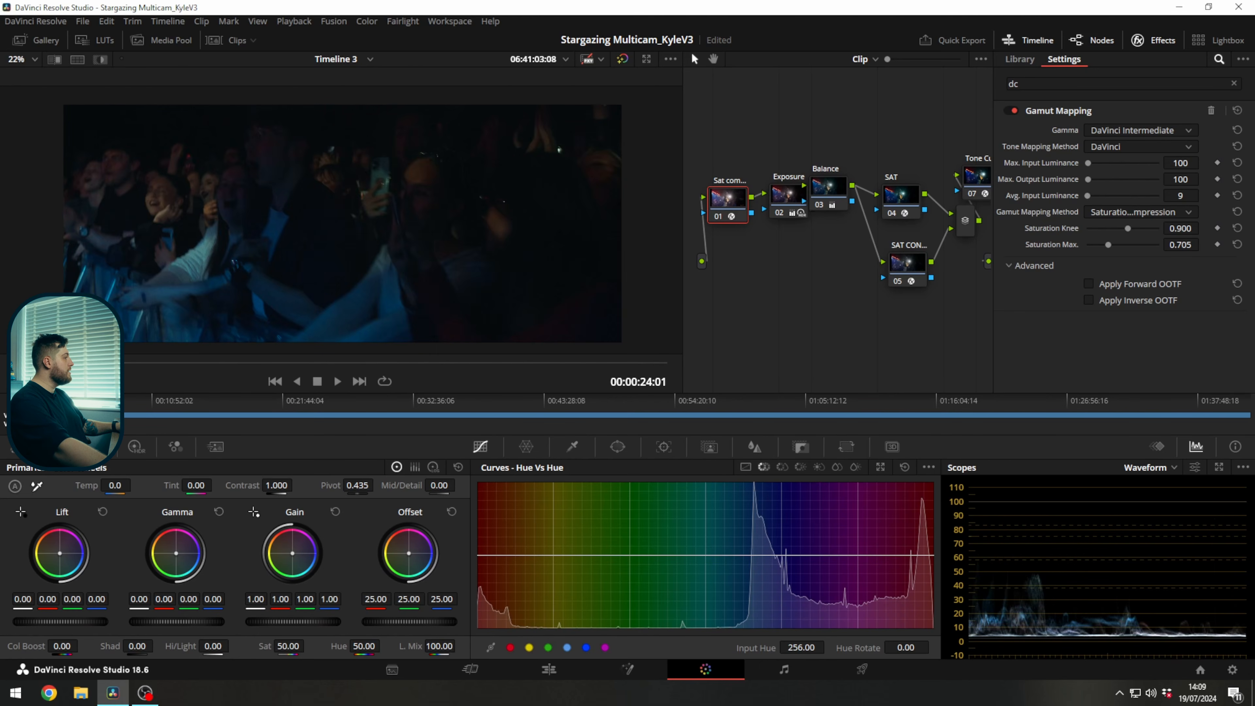
{"action": "key", "text": "space"}
{"action": "left_click_drag", "start_coordinate": [88, 363], "coordinate": [405, 359]}
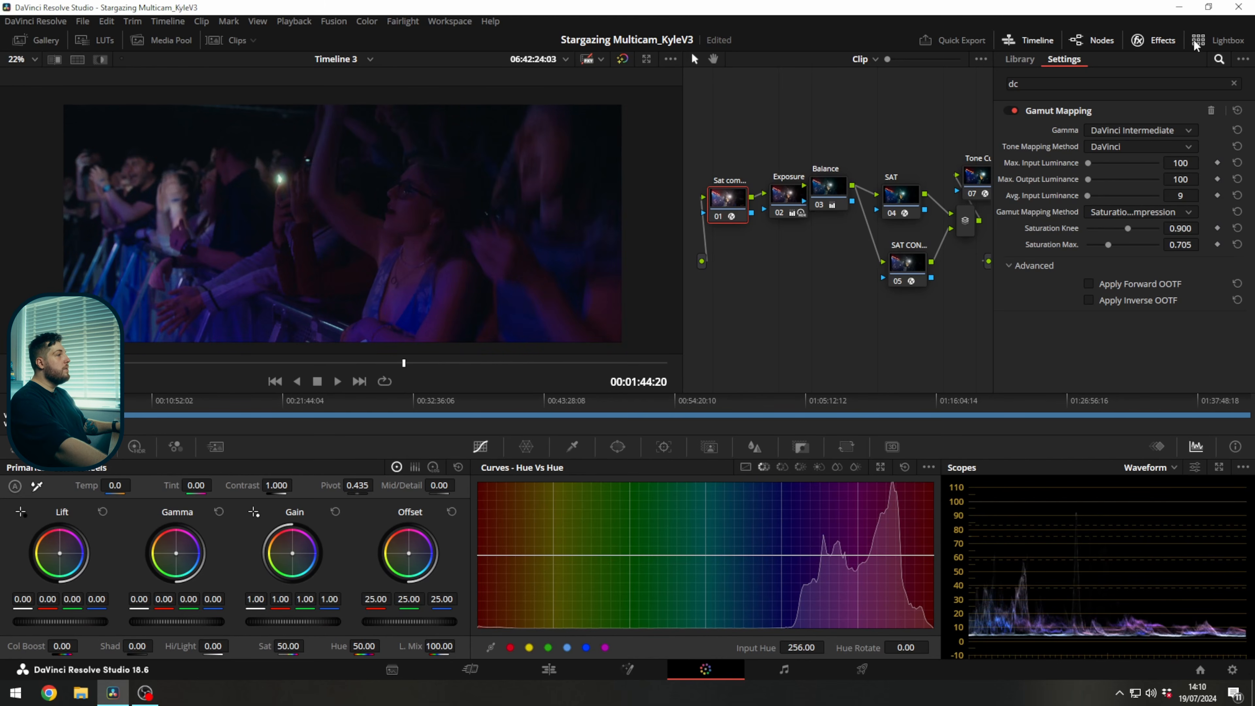
Hide the effects list and compare the crowd shot with all grades bypassed and enabled, with the expanded scopes clear of the image.
{"action": "left_click", "coordinate": [1175, 38]}
{"action": "key", "text": "shift+d"}
{"action": "left_click", "coordinate": [1218, 463]}
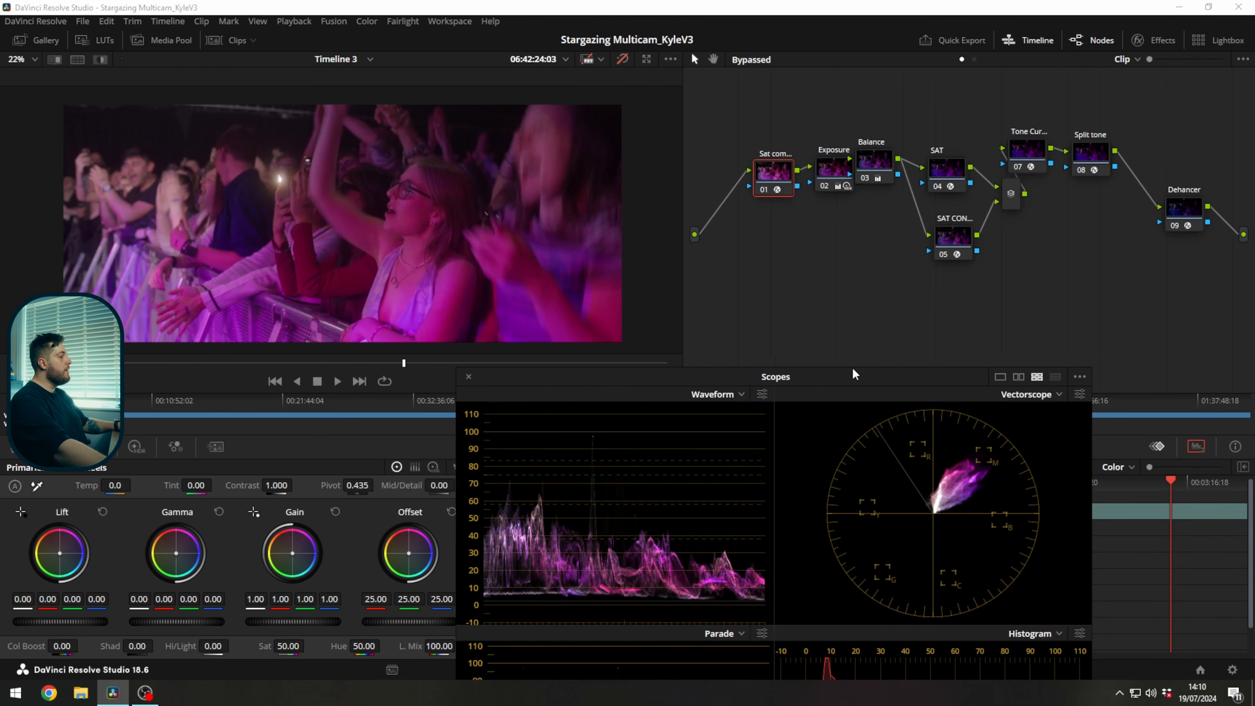
{"action": "left_click_drag", "start_coordinate": [841, 378], "coordinate": [957, 342]}
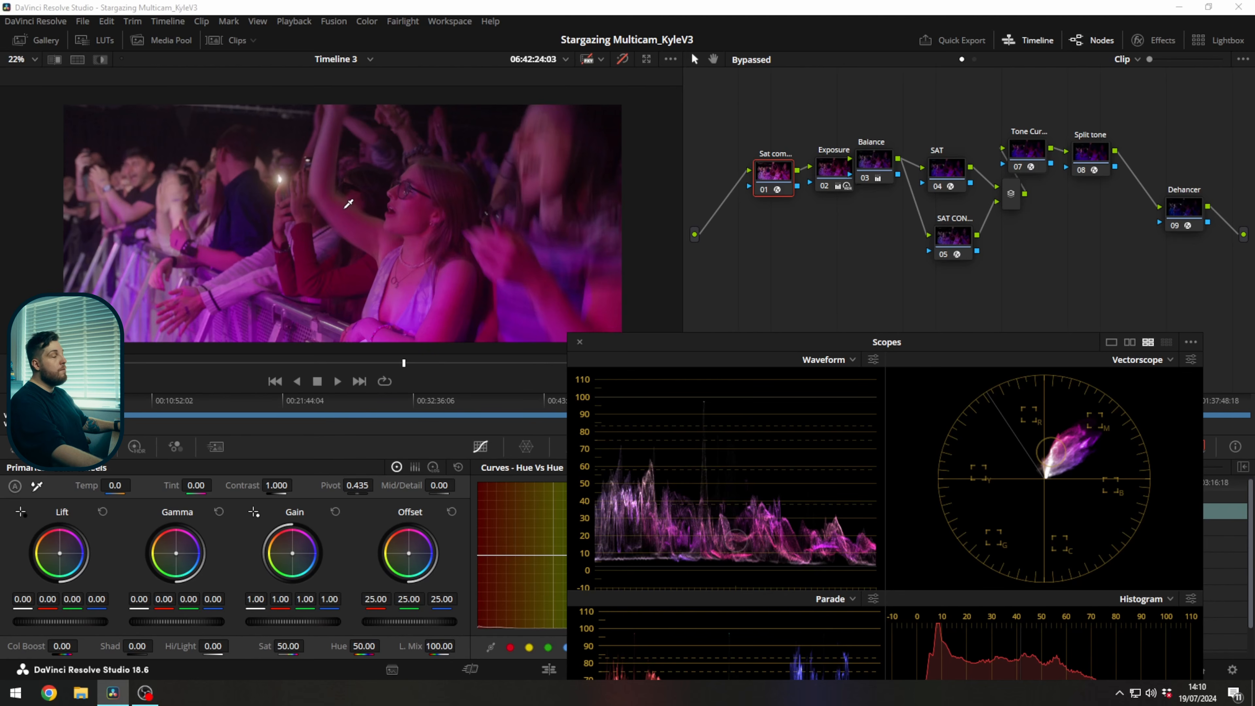
{"action": "key", "text": "shift+d"}
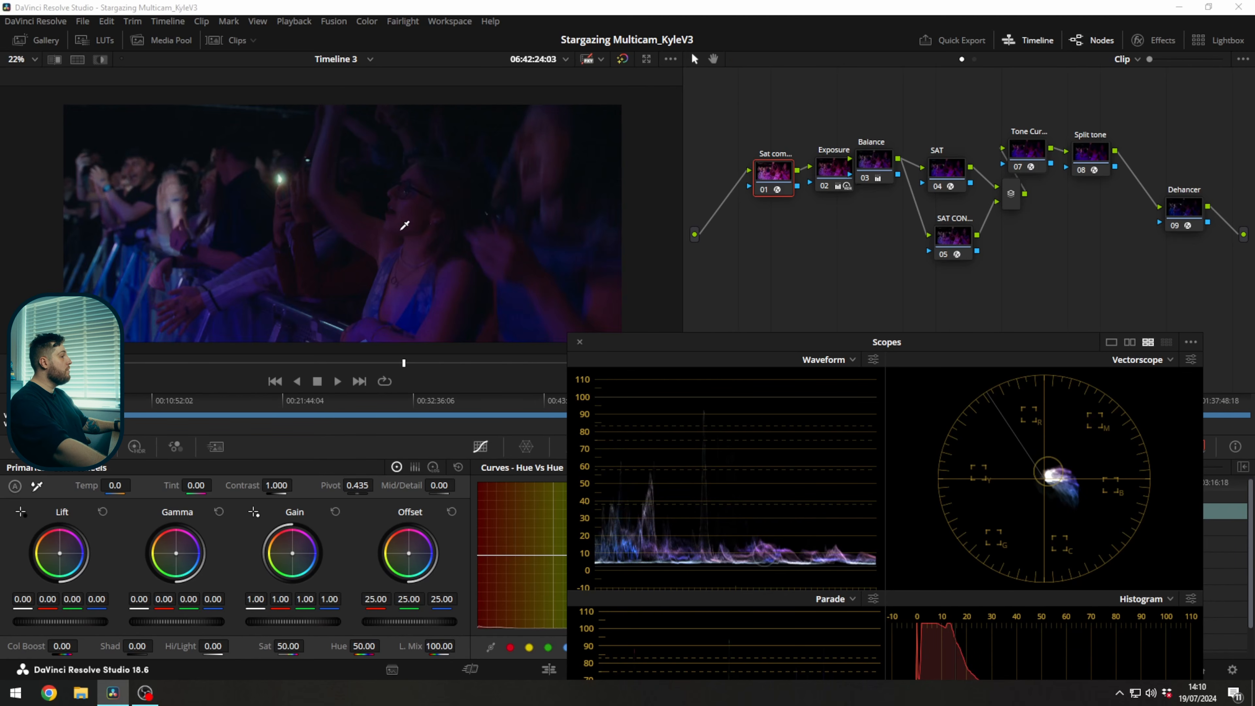
Disable the Exposure node and add a serial node after it, placed just below the Balance node.
{"action": "left_click_drag", "start_coordinate": [841, 177], "coordinate": [819, 172]}
{"action": "key", "text": "ctrl+d"}
{"action": "key", "text": "alt+s"}
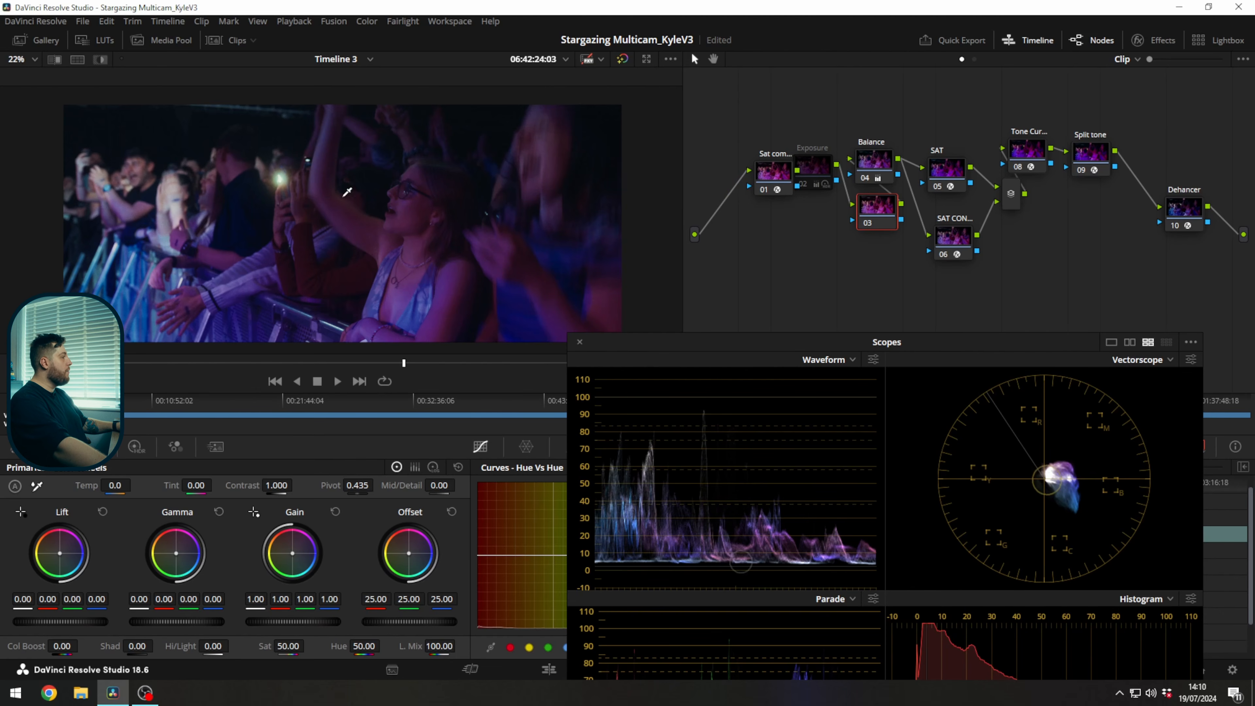
{"action": "left_click", "coordinate": [870, 165]}
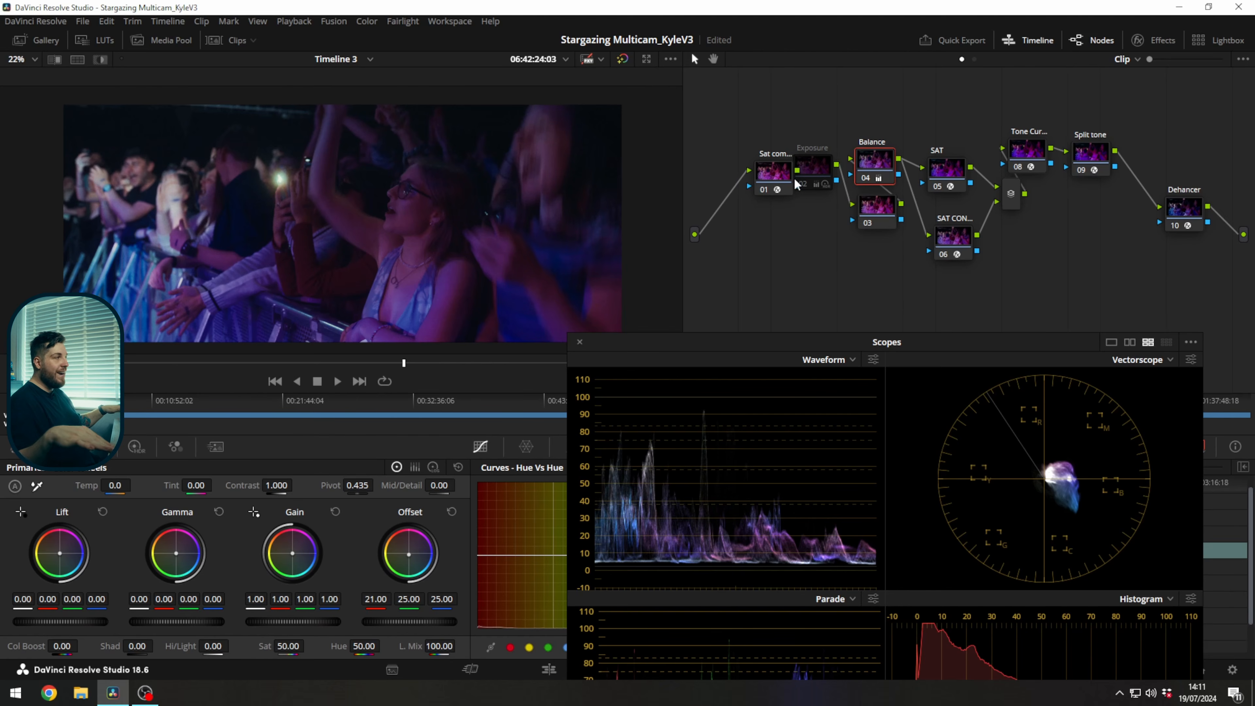
{"action": "left_click_drag", "start_coordinate": [871, 206], "coordinate": [853, 209]}
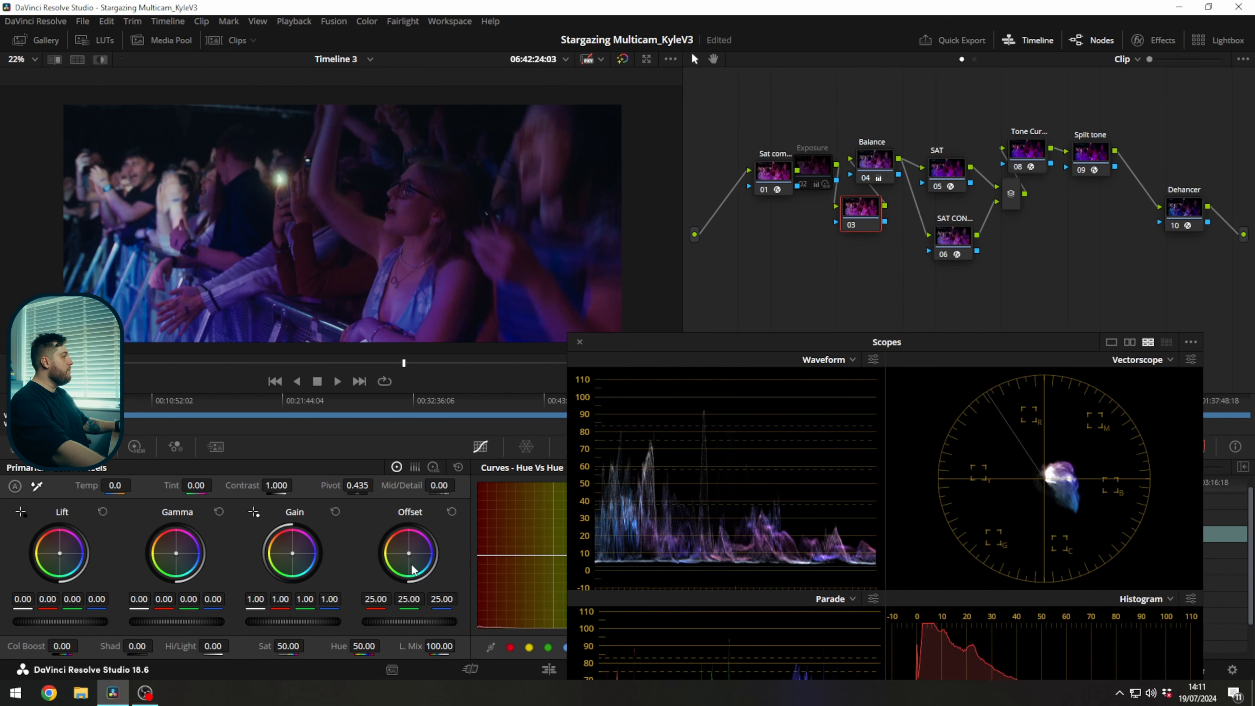
Neutralise the crowd shot's magenta cast on the new node by setting Offset to 23.00 red, 25.00 green and 19.00 blue.
{"action": "left_click_drag", "start_coordinate": [409, 569], "coordinate": [400, 564]}
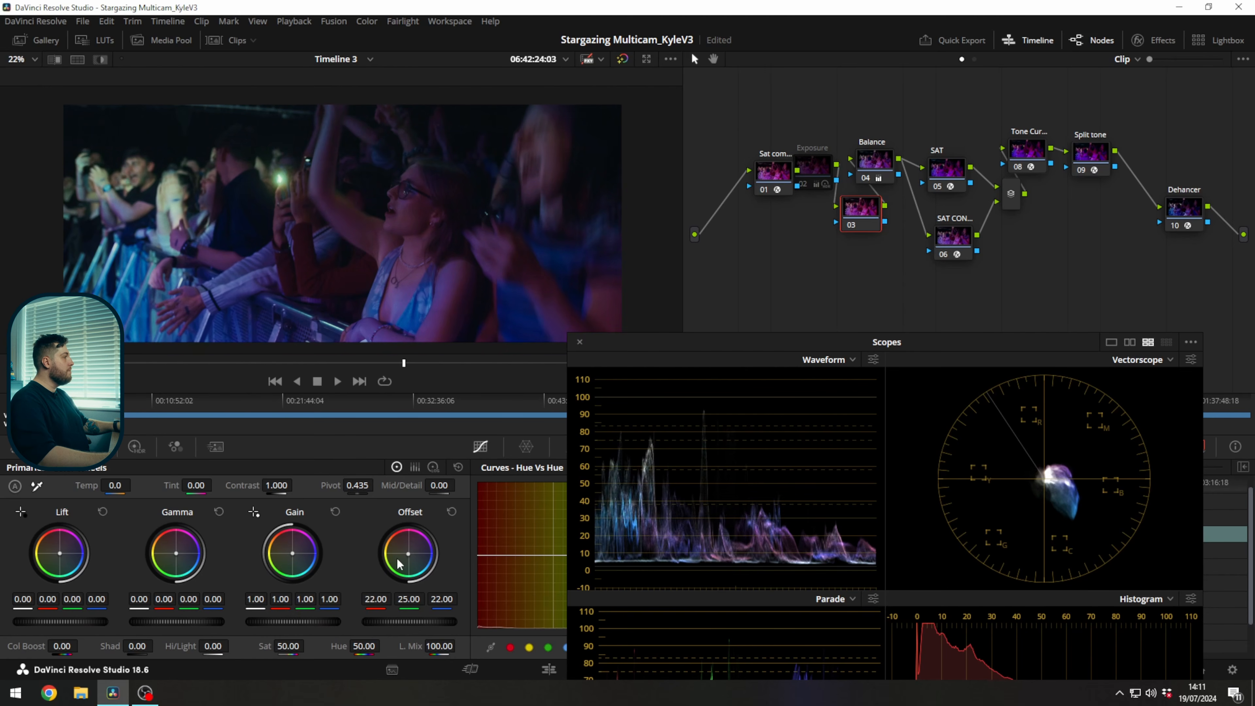
{"action": "key", "text": "7"}
{"action": "key", "text": "7"}
{"action": "key", "text": "7"}
{"action": "key", "text": "7"}
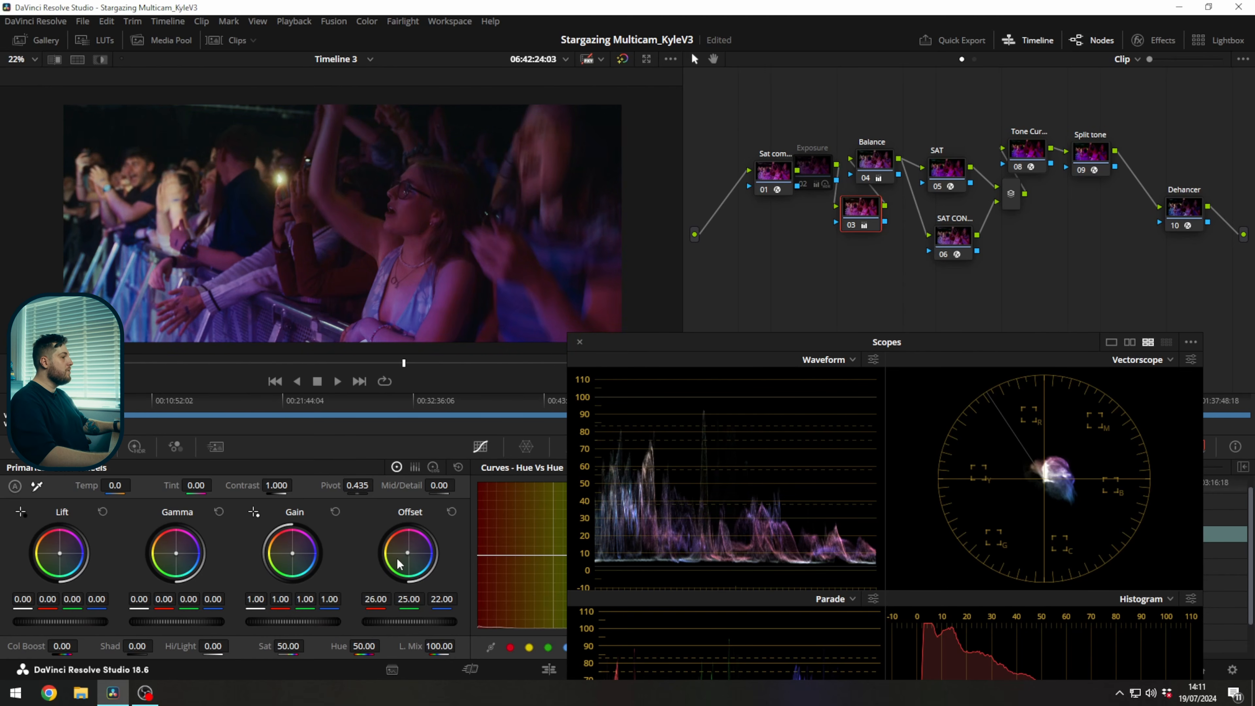
{"action": "key", "text": "8"}
{"action": "key", "text": "8"}
{"action": "key", "text": "8"}
{"action": "key", "text": "8"}
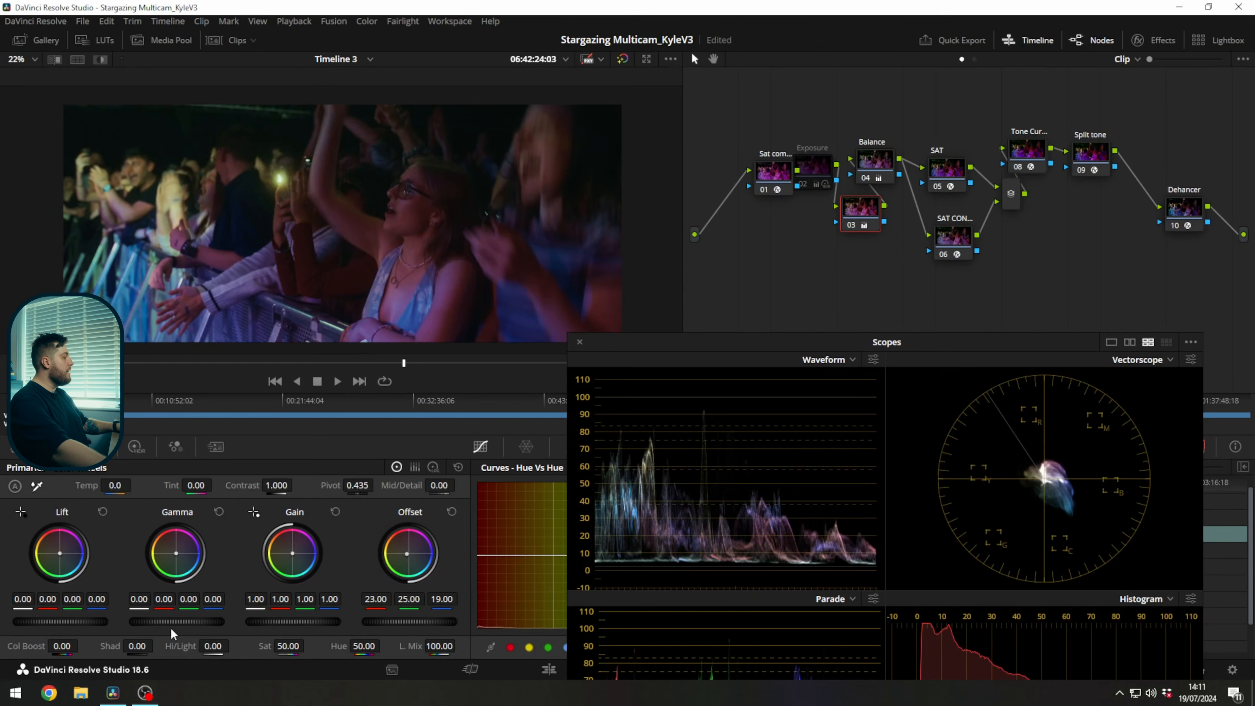
Adjust the crowd shot's contrast on the new node by setting Gamma to 0.04 and Gain to 0.92.
{"action": "left_click_drag", "start_coordinate": [172, 631], "coordinate": [179, 631]}
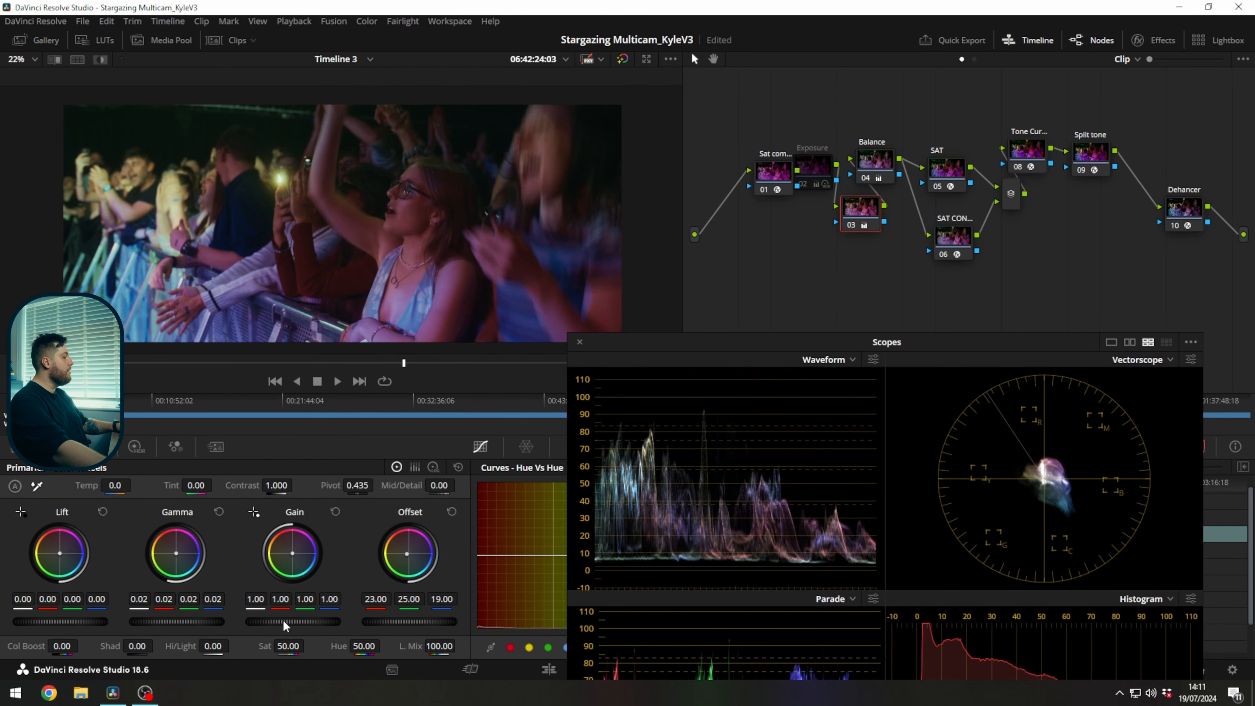
{"action": "left_click_drag", "start_coordinate": [291, 629], "coordinate": [280, 629]}
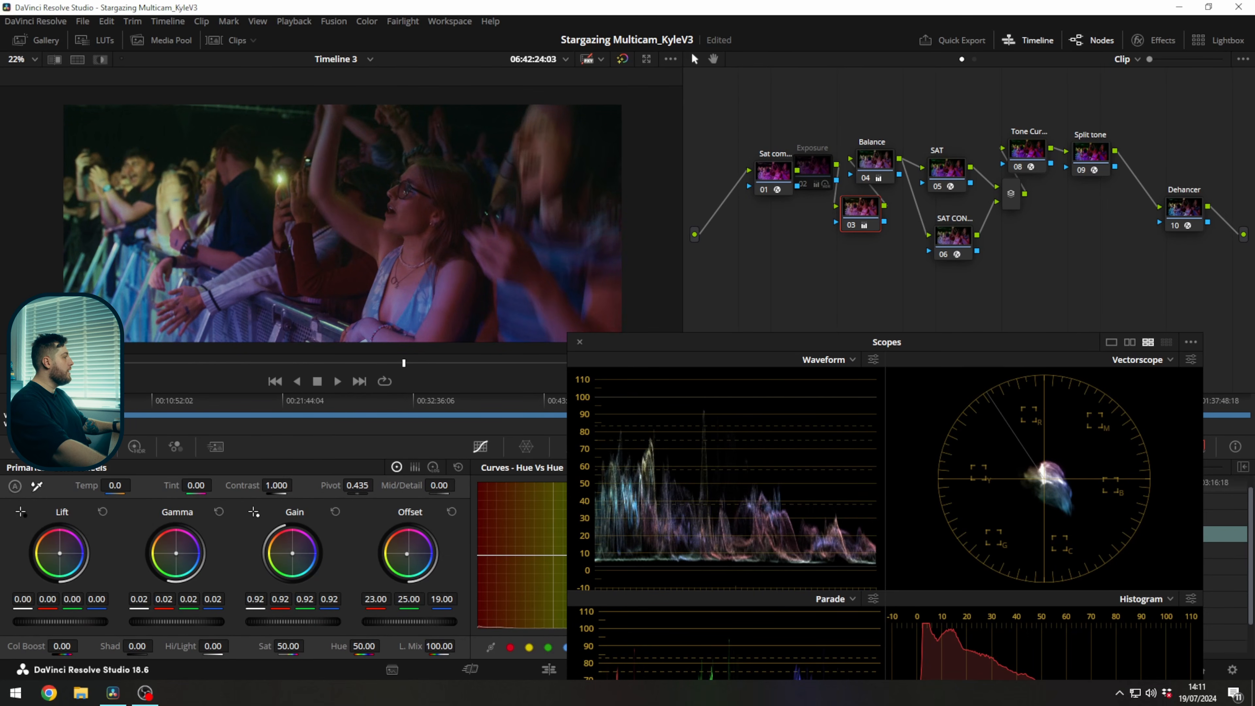
{"action": "left_click_drag", "start_coordinate": [182, 622], "coordinate": [190, 622]}
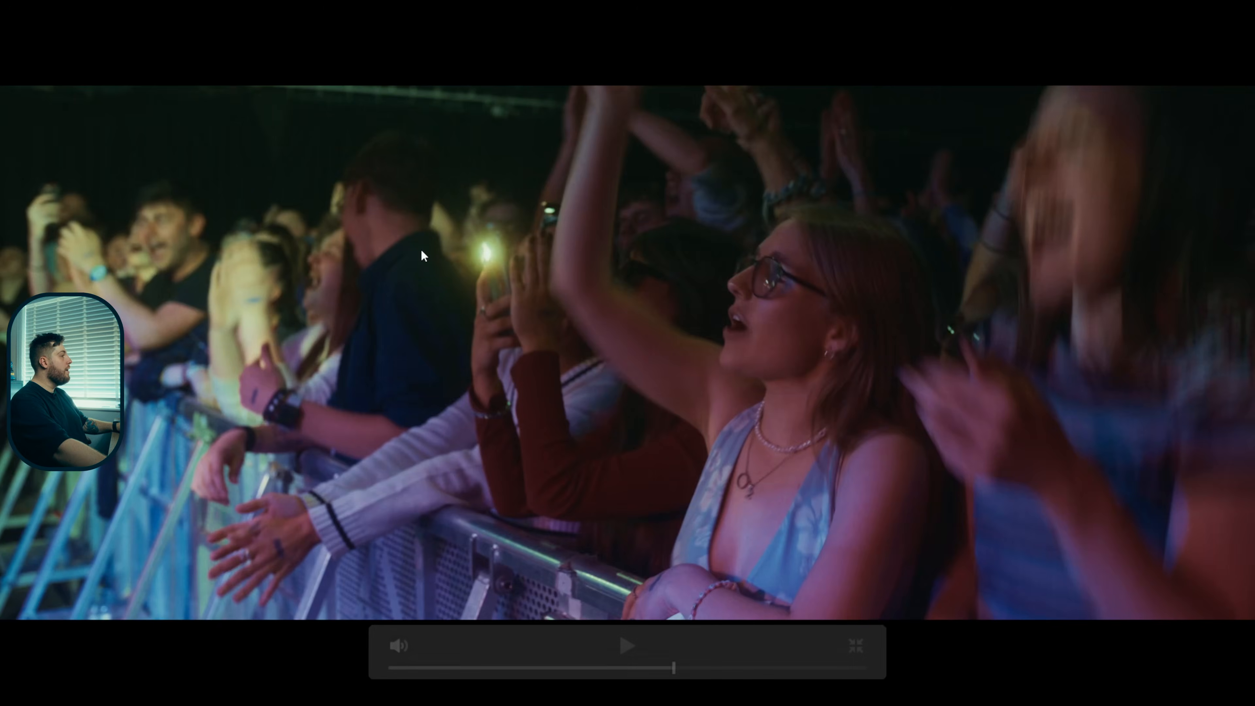
Compare the full-screen crowd shot with the new node off and on, and view the shot with all grades bypassed.
{"action": "key", "text": "ctrl+d"}
{"action": "key", "text": "ctrl+d"}
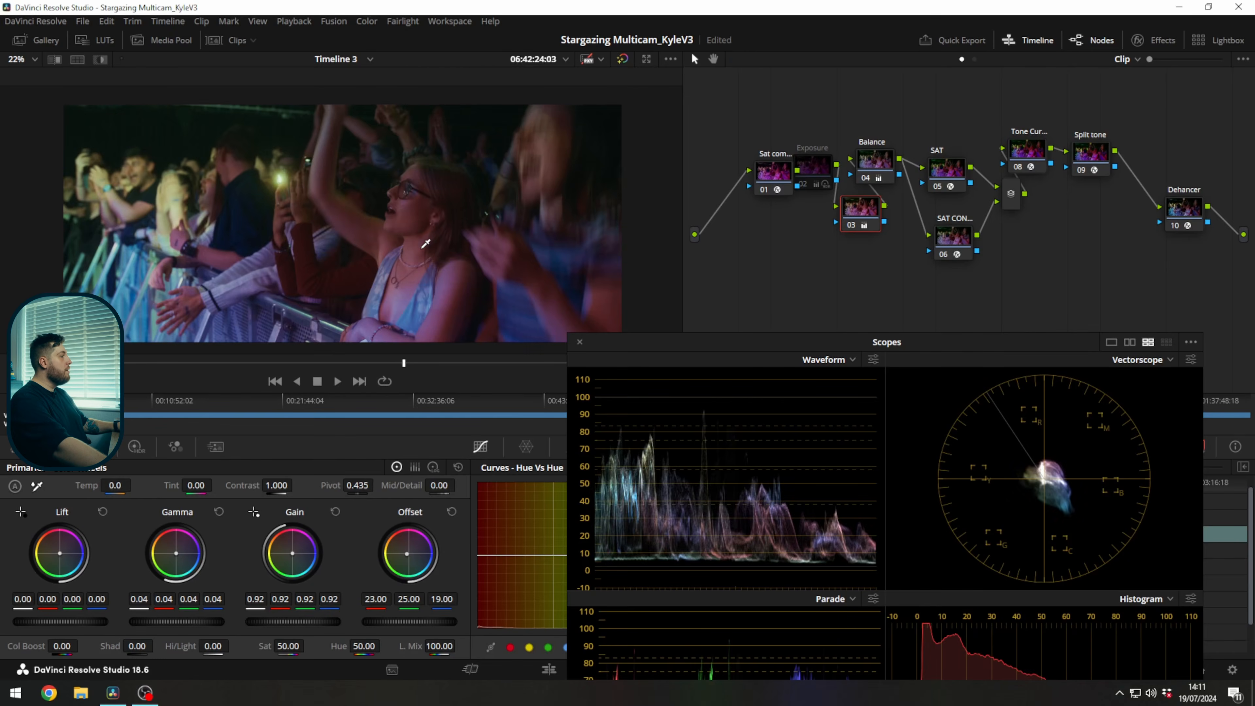
{"action": "key", "text": "shift+d"}
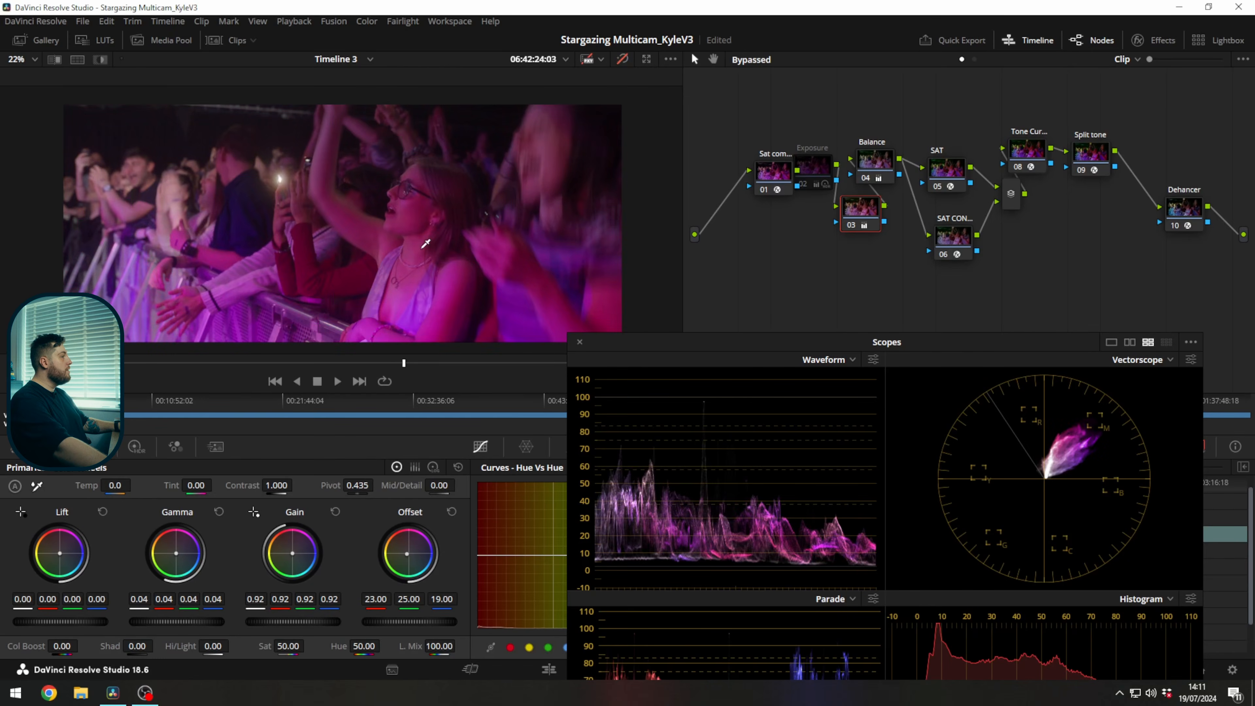
Compare the crowd shot with all grades bypassed and enabled.
{"action": "key", "text": "shift+d"}
{"action": "key", "text": "shift+d"}
{"action": "key", "text": "shift+d"}
{"action": "key", "text": "shift+d"}
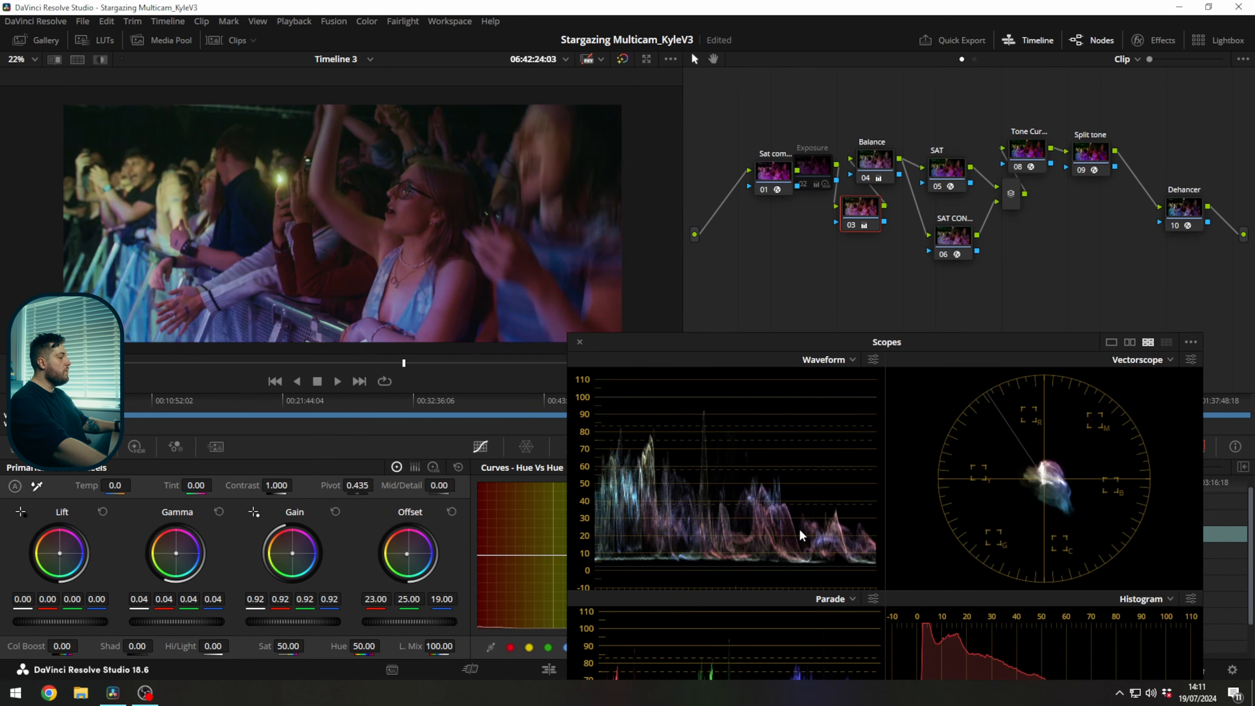
{"action": "key", "text": "shift+d"}
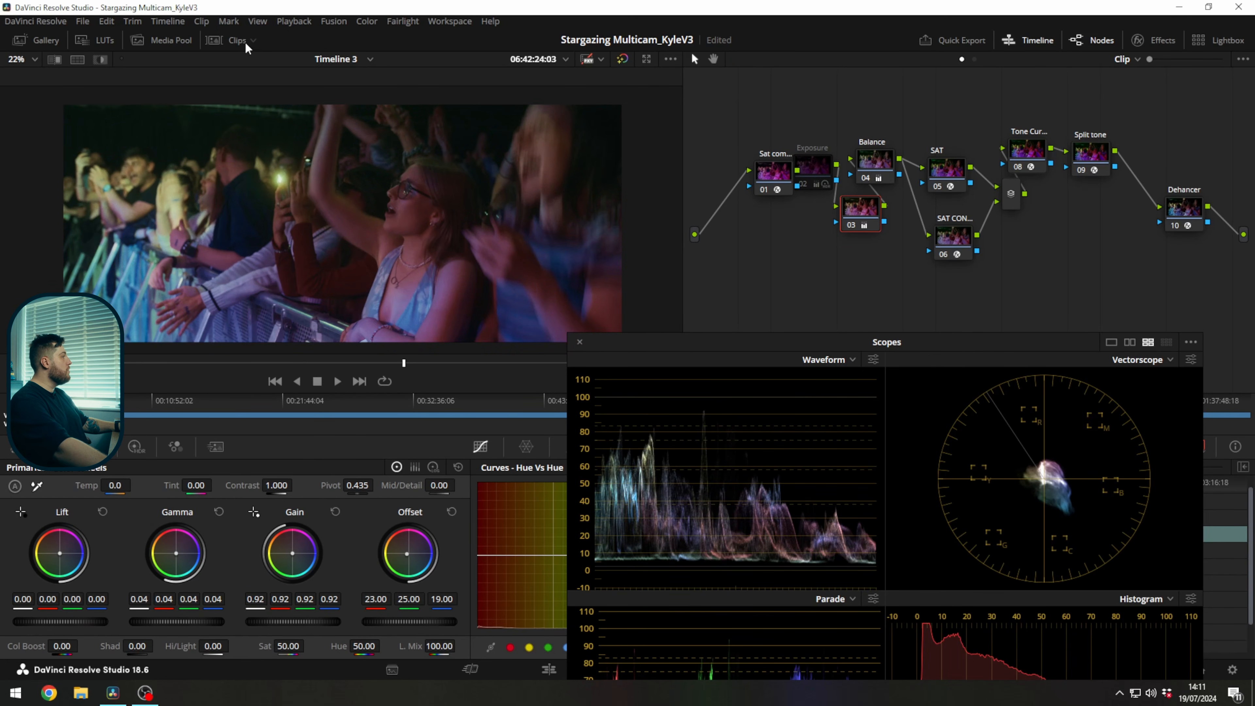
Bypass the crowd clip's color management to examine the original log image, and turn color management back on.
{"action": "left_click", "coordinate": [232, 41]}
{"action": "right_click", "coordinate": [35, 350]}
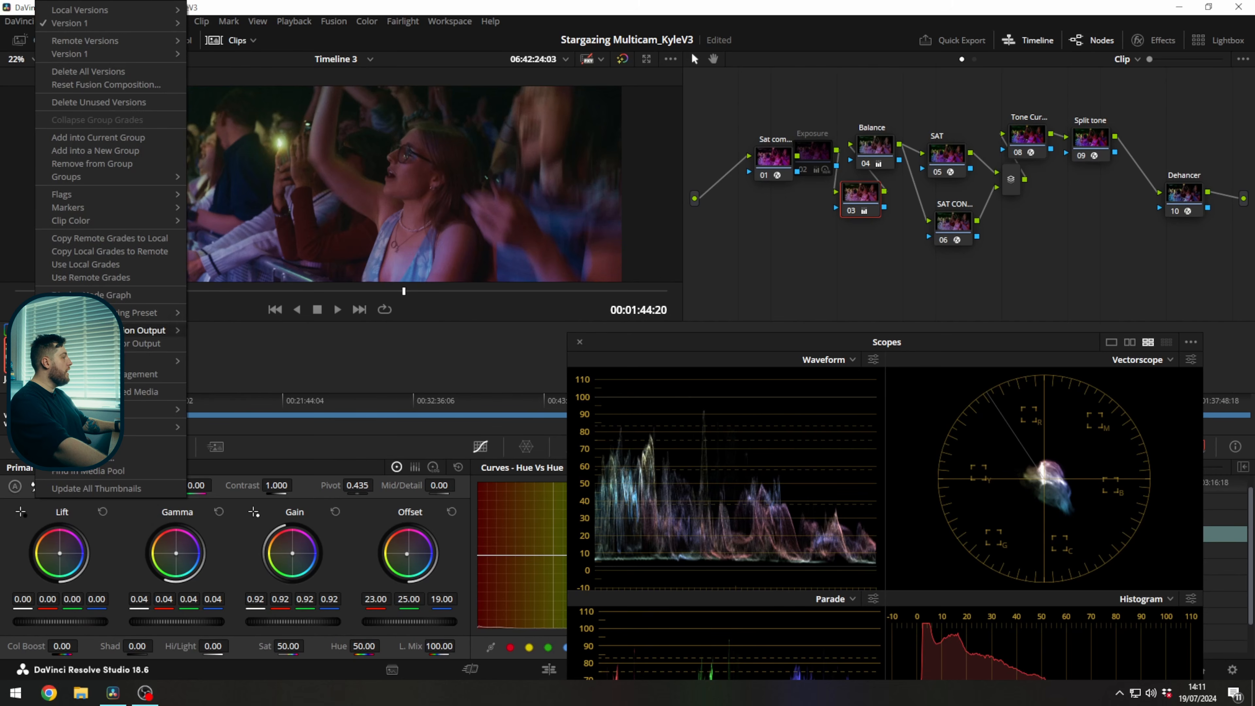
{"action": "left_click", "coordinate": [99, 374]}
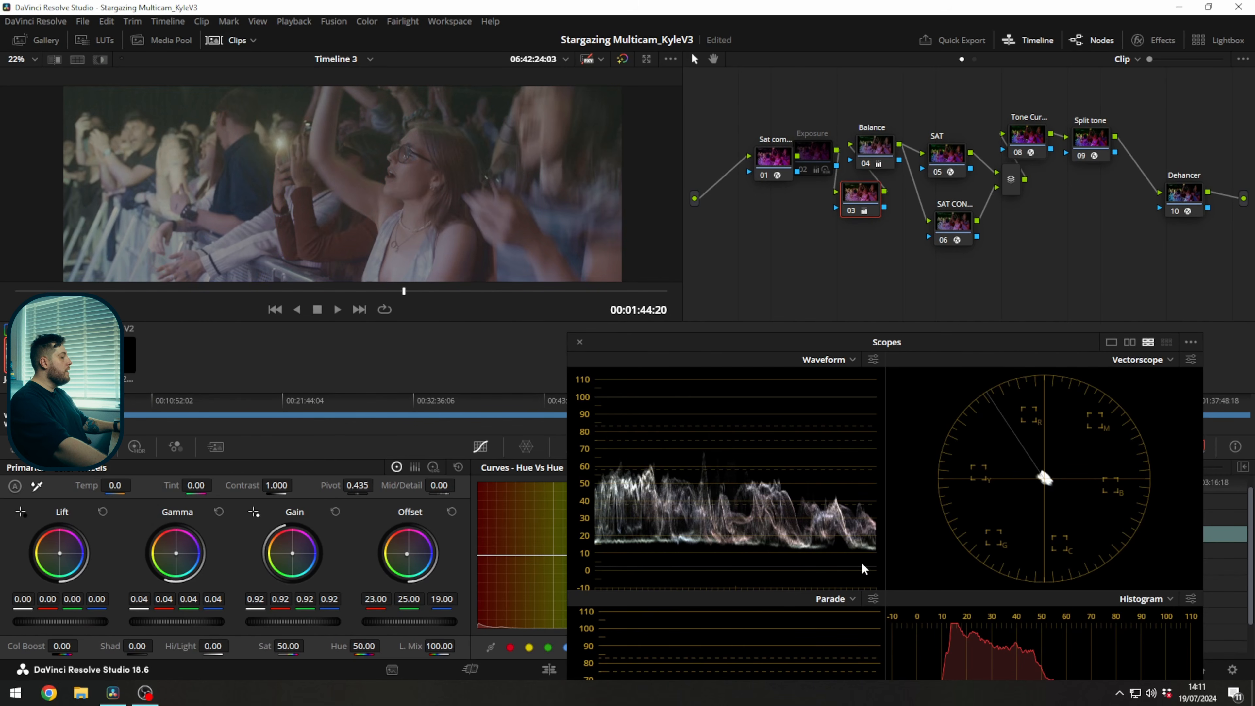
{"action": "left_click_drag", "start_coordinate": [428, 180], "coordinate": [391, 189]}
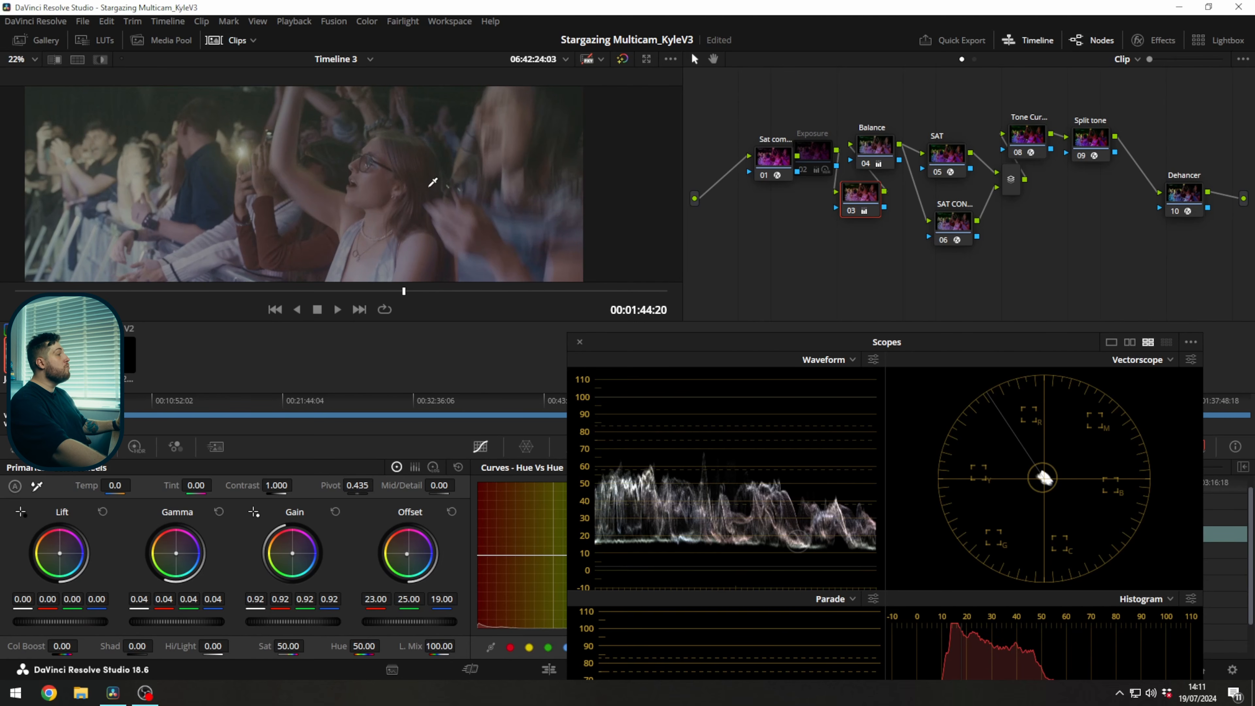
{"action": "right_click", "coordinate": [14, 355]}
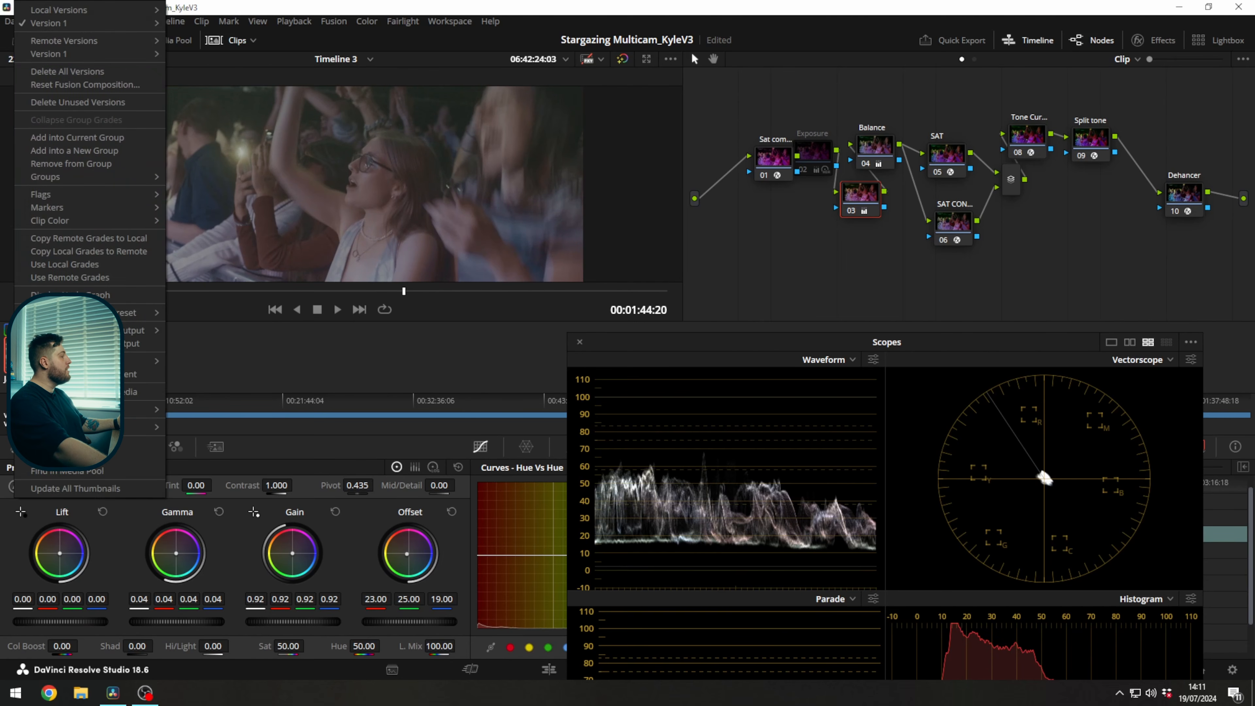
{"action": "left_click", "coordinate": [74, 374]}
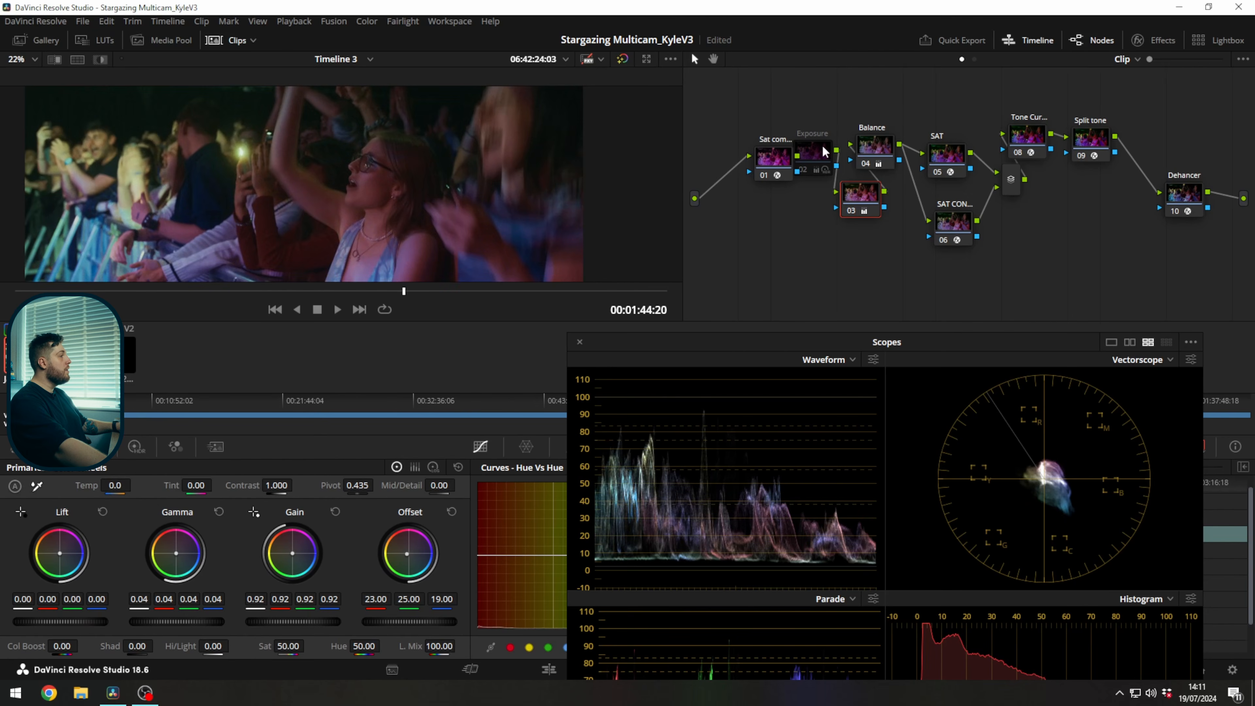
Switch the crowd shot back to the Exposure node, disable correction node 03, and hide the clip thumbnails.
{"action": "left_click", "coordinate": [814, 151]}
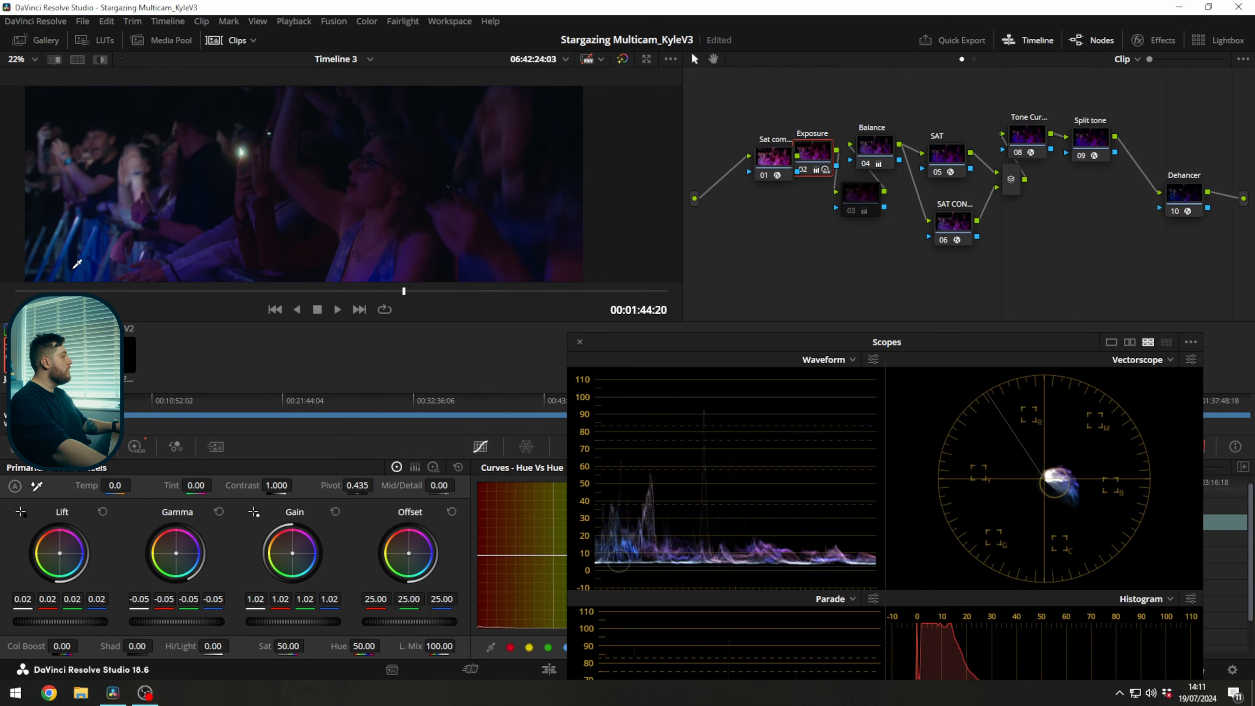
{"action": "scroll", "coordinate": [280, 215], "scroll_direction": "down", "scroll_amount": 1}
{"action": "left_click", "coordinate": [214, 41]}
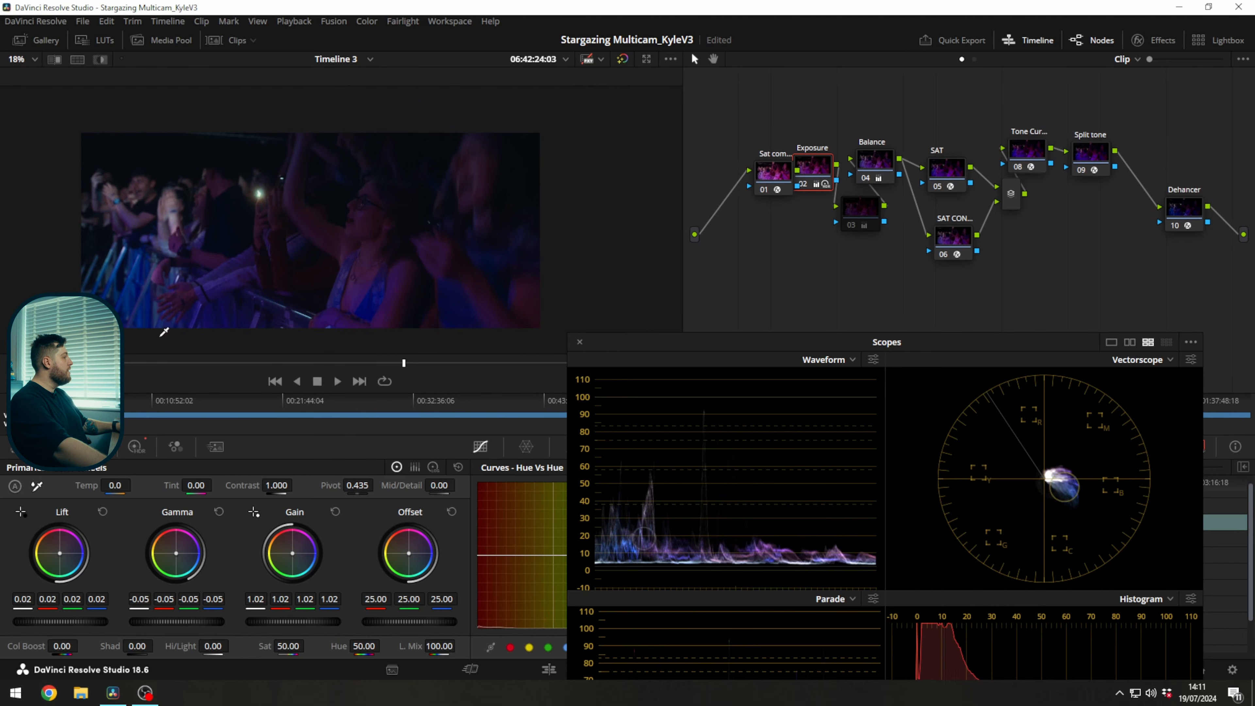
Go to the guitarist's stage shot and compare it full screen with the grade off and on.
{"action": "left_click", "coordinate": [133, 364]}
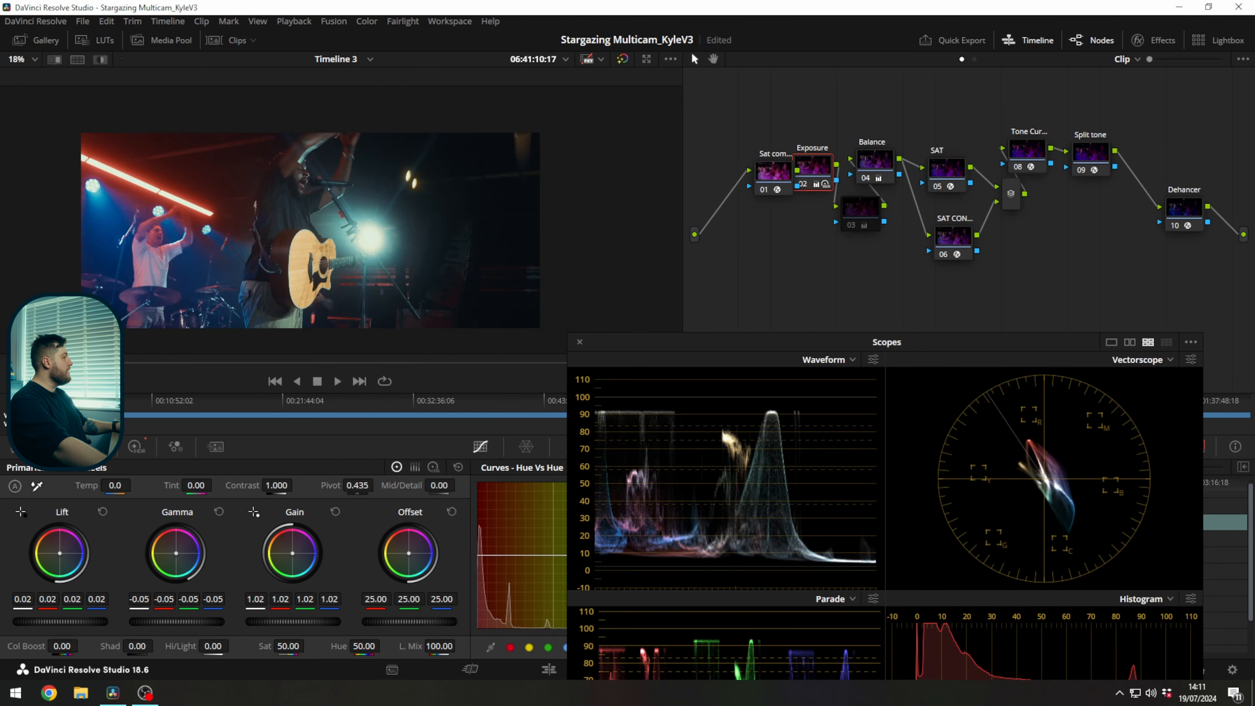
{"action": "left_click_drag", "start_coordinate": [120, 364], "coordinate": [186, 356]}
{"action": "key", "text": "p"}
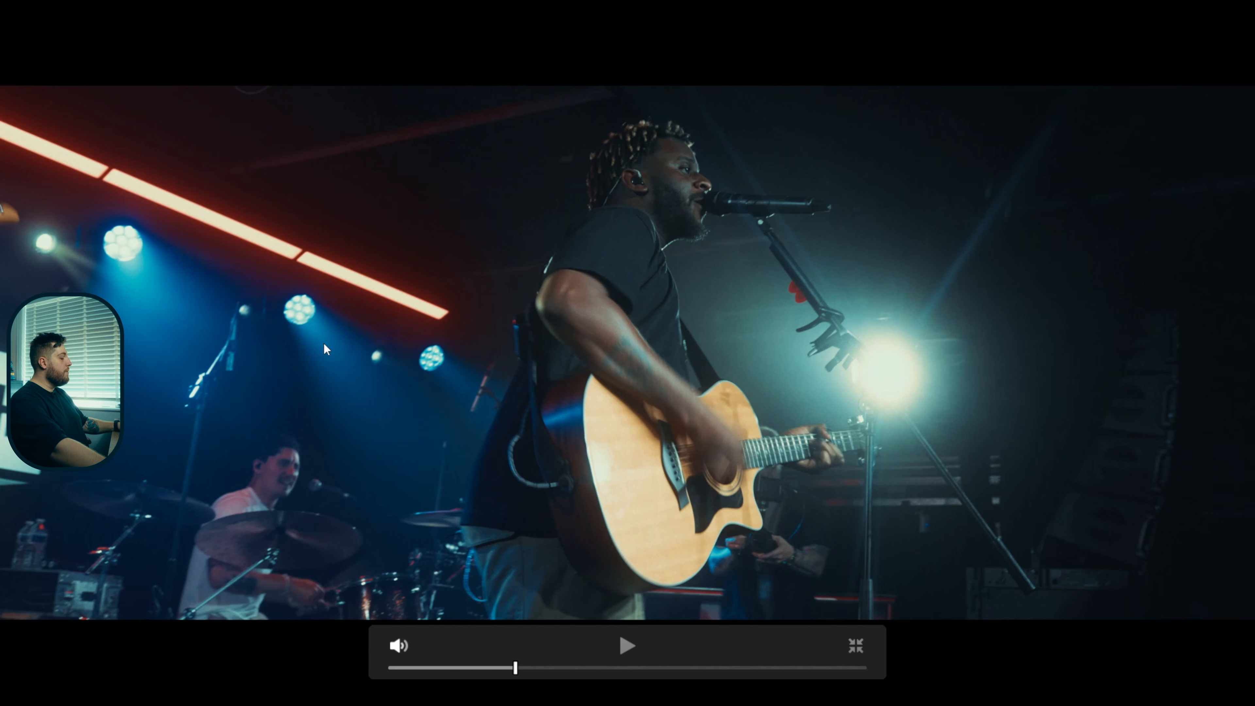
{"action": "key", "text": "ctrl+d"}
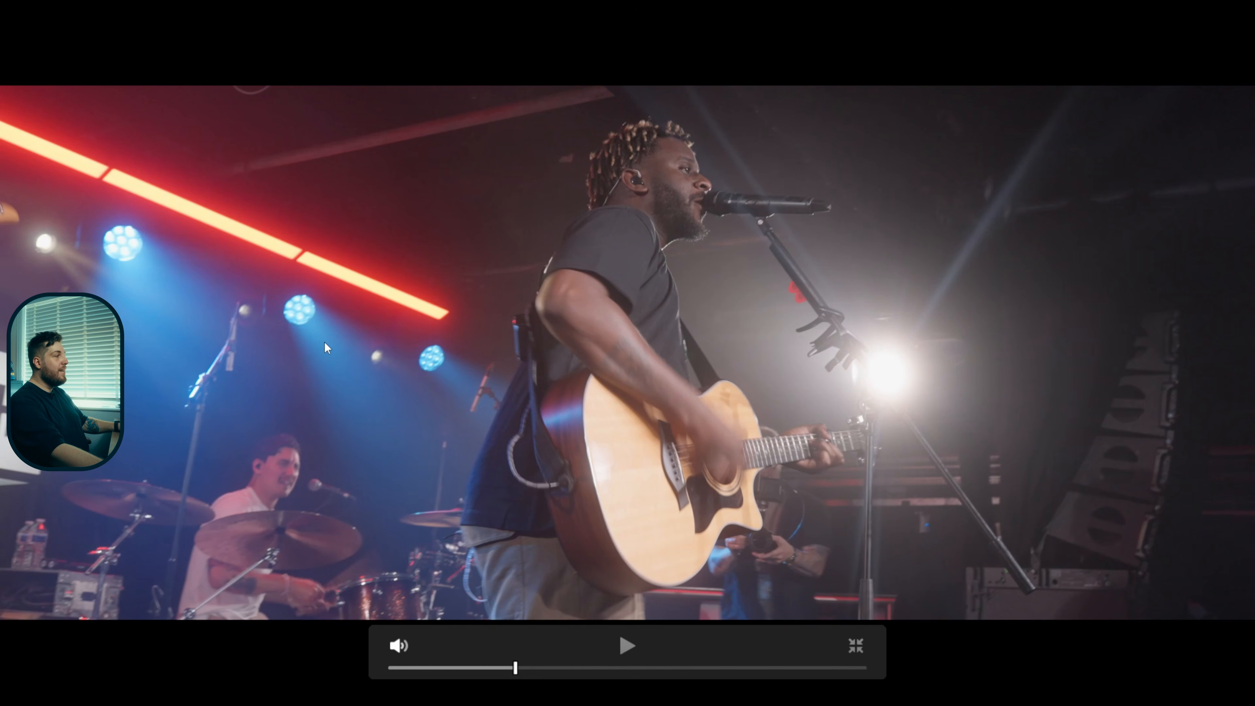
{"action": "key", "text": "ctrl+d"}
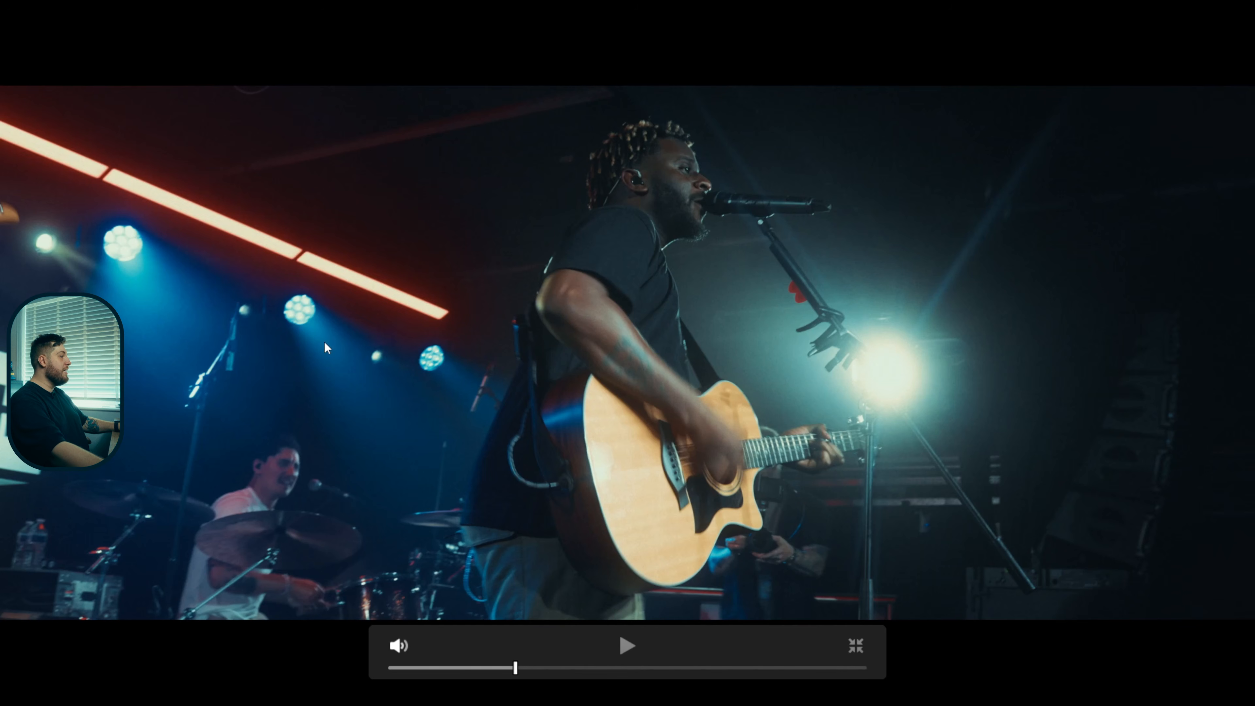
{"action": "key", "text": "ctrl+d"}
{"action": "key", "text": "ctrl+d"}
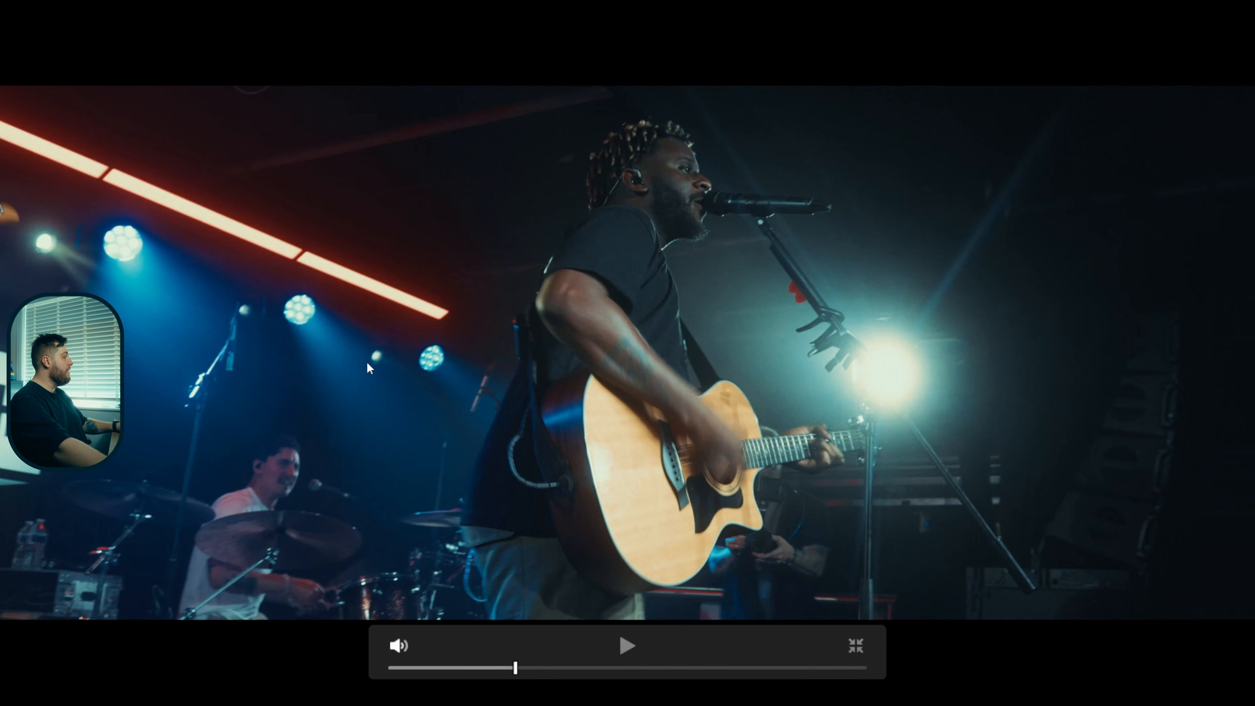
{"action": "key", "text": "Escape"}
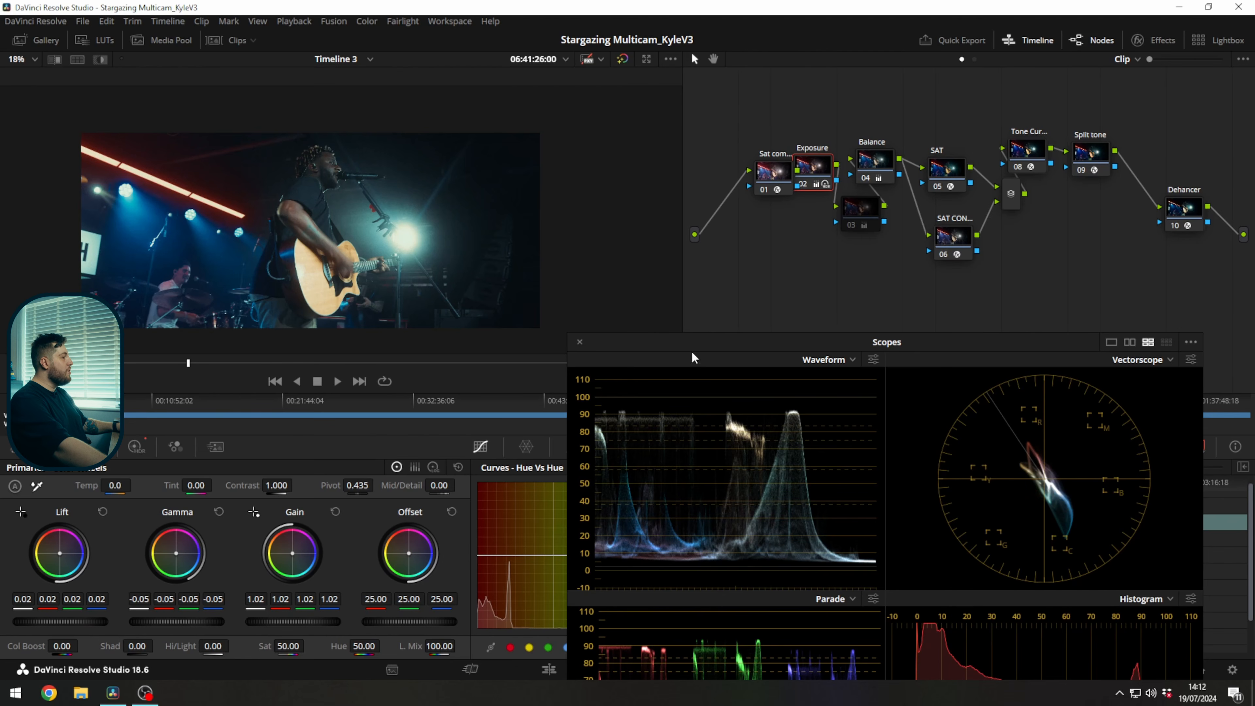
Set Saturation Max. to 0.724 in the Gamut Mapping effect on node 01.
{"action": "left_click", "coordinate": [775, 180]}
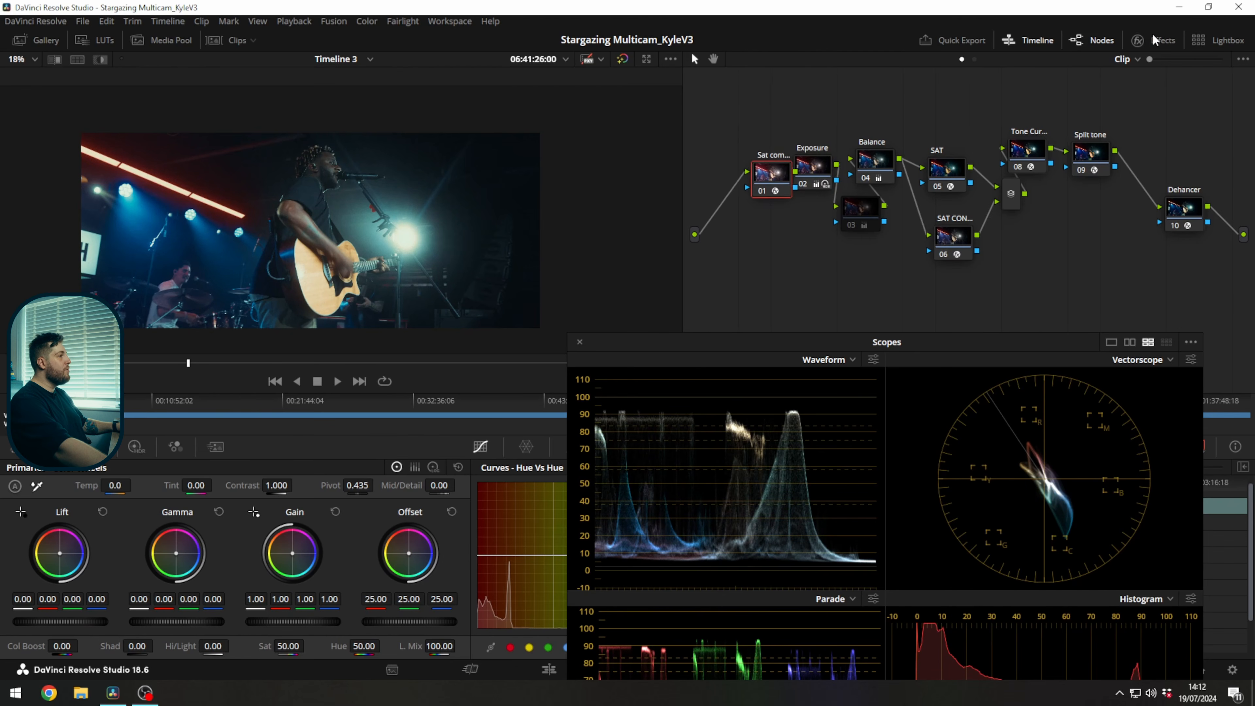
{"action": "left_click", "coordinate": [1137, 41]}
{"action": "mouse_move", "coordinate": [1179, 245]}
{"action": "left_mouse_down"}
{"action": "mouse_move", "coordinate": [1140, 244]}
{"action": "mouse_move", "coordinate": [1184, 244]}
{"action": "left_mouse_up"}
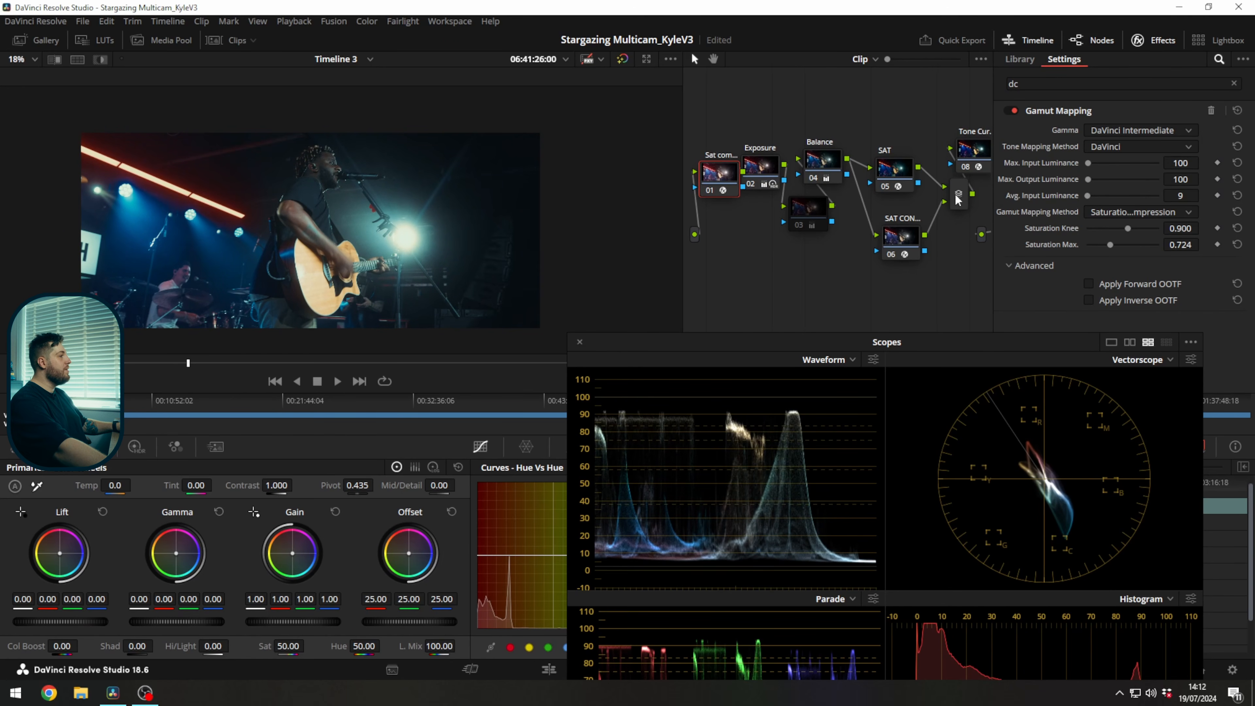
Set the SAT CON node's Cyan Sat to 0.330, Blue Sat to 0.294 and Magenta Sat to 0.587, and review the shot full screen.
{"action": "left_click", "coordinate": [911, 235]}
{"action": "scroll", "coordinate": [1132, 225], "scroll_direction": "down", "scroll_amount": 1}
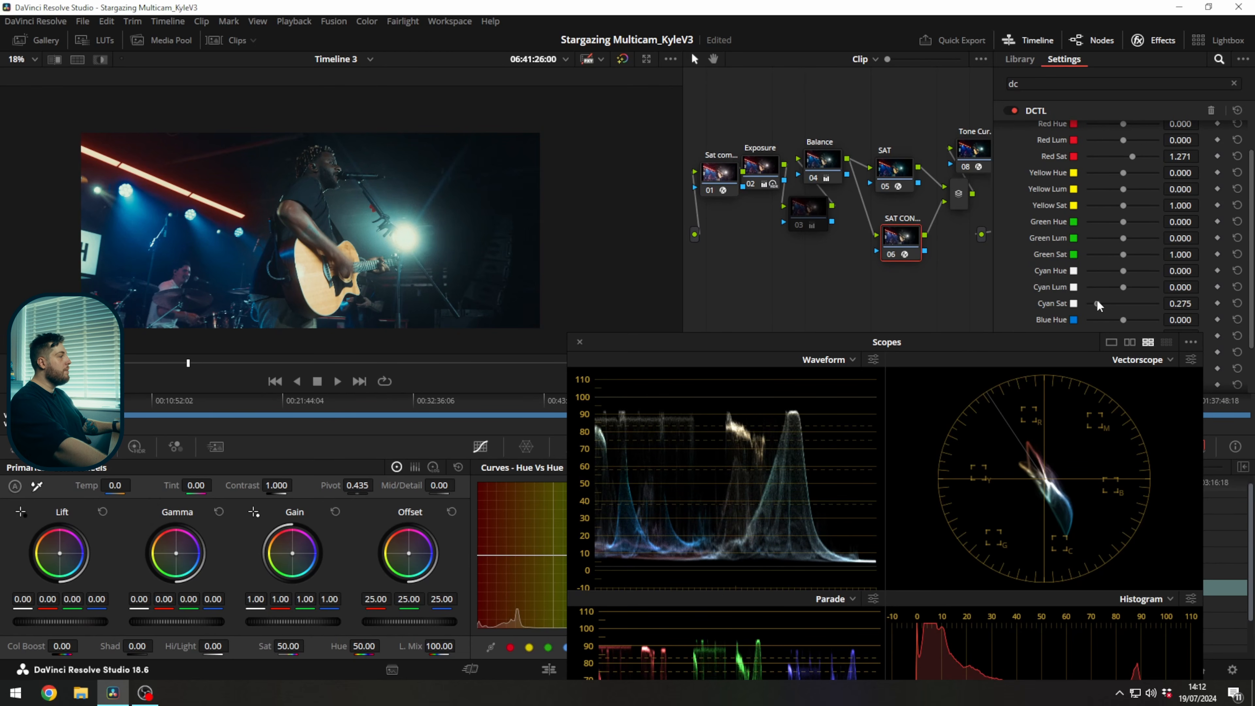
{"action": "mouse_move", "coordinate": [1098, 306]}
{"action": "left_mouse_down"}
{"action": "mouse_move", "coordinate": [1135, 306]}
{"action": "mouse_move", "coordinate": [1099, 314]}
{"action": "left_mouse_up"}
{"action": "scroll", "coordinate": [1065, 225], "scroll_direction": "down", "scroll_amount": 1}
{"action": "scroll", "coordinate": [1101, 319], "scroll_direction": "down", "scroll_amount": 1}
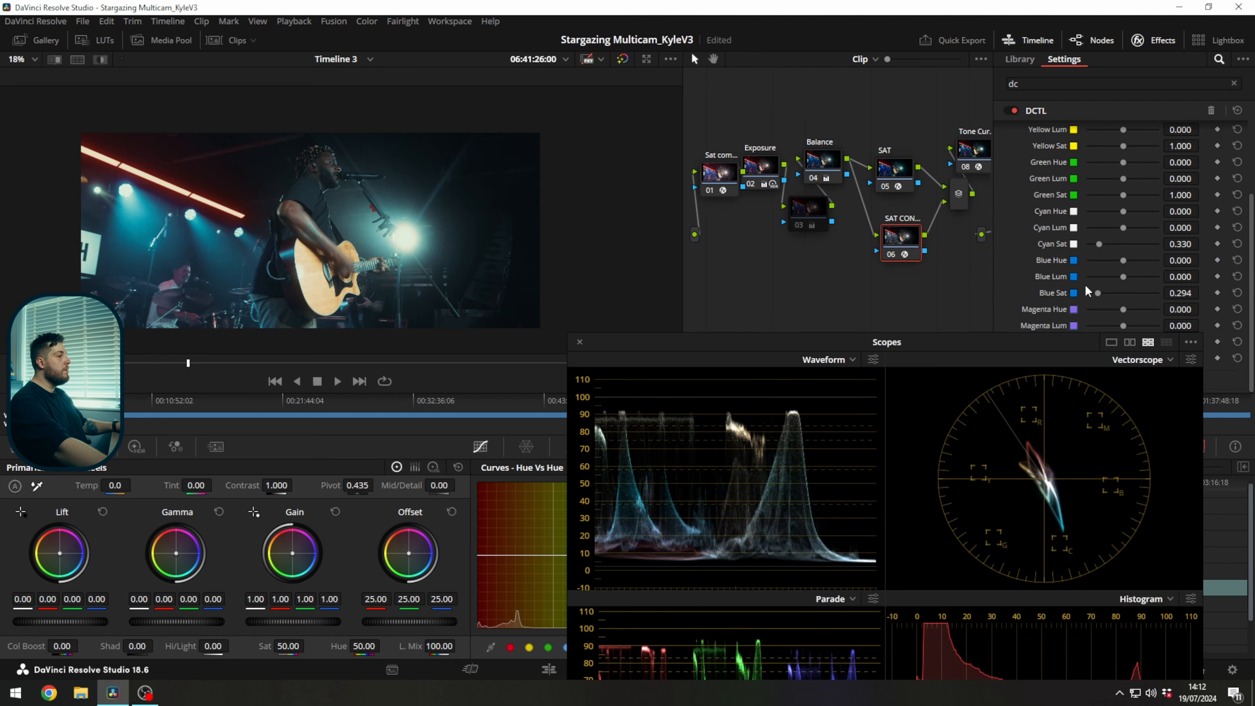
{"action": "left_click_drag", "start_coordinate": [1051, 352], "coordinate": [1066, 370]}
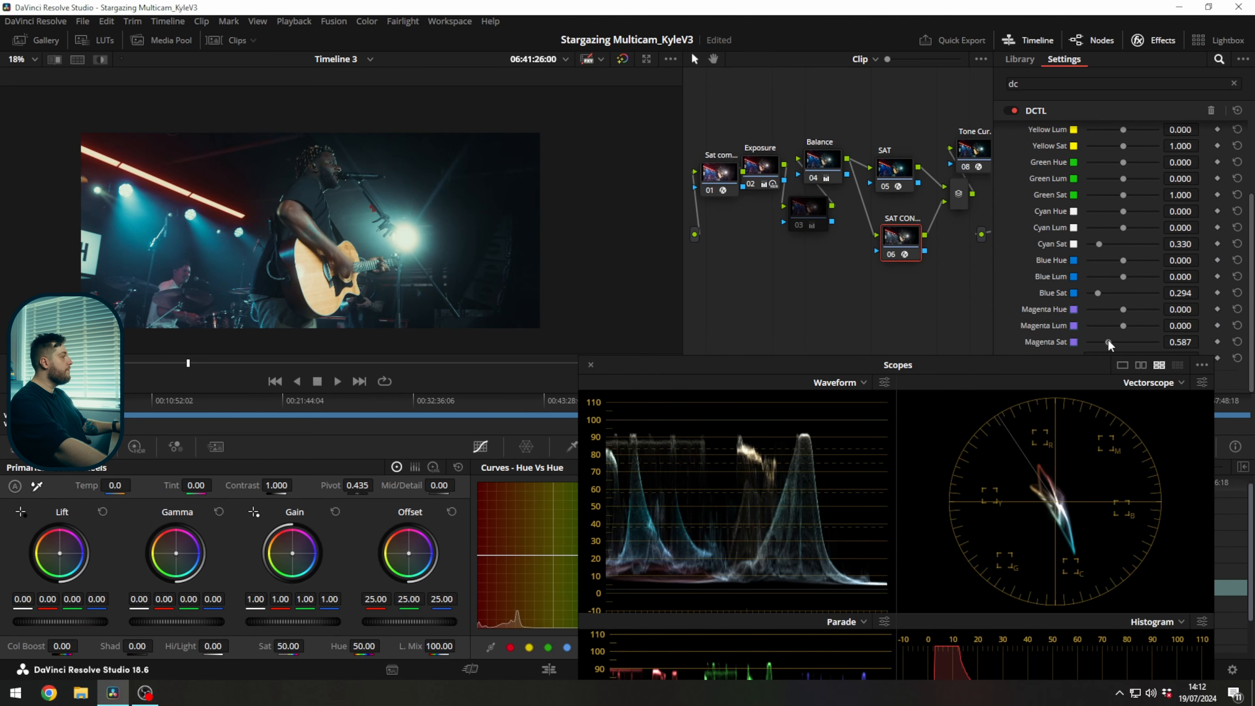
{"action": "key", "text": "ctrl+f"}
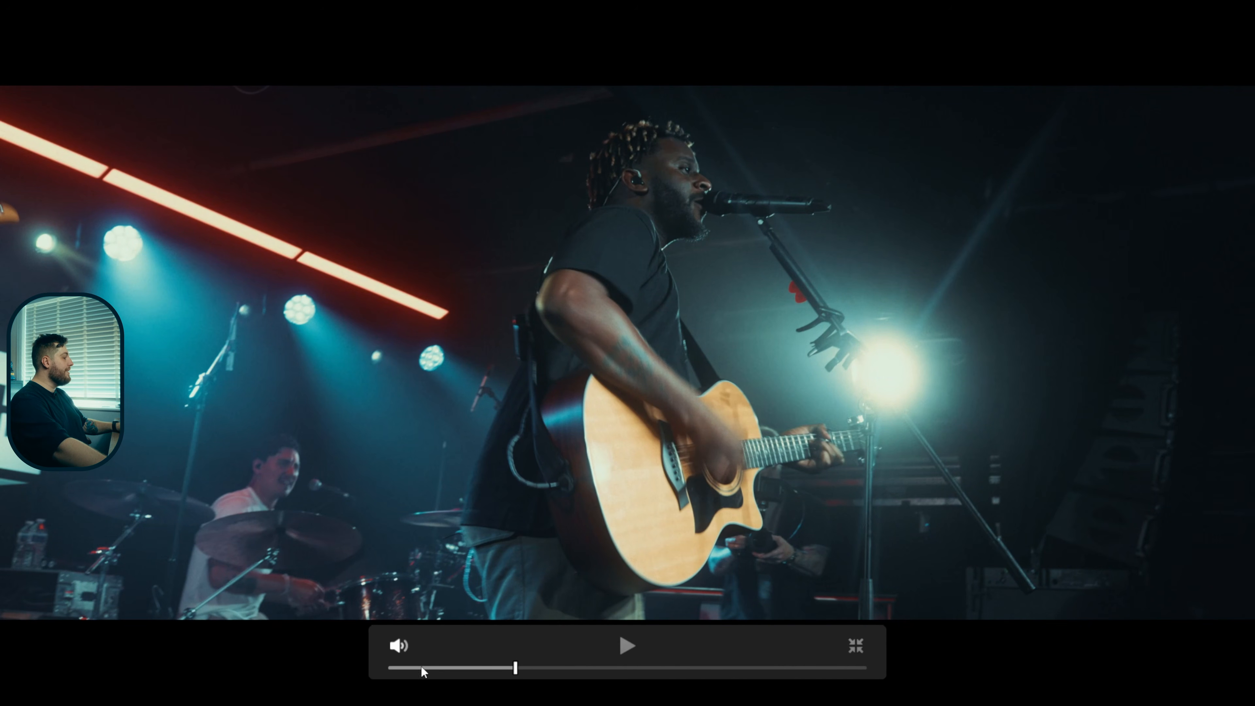
{"action": "left_click_drag", "start_coordinate": [423, 669], "coordinate": [378, 658]}
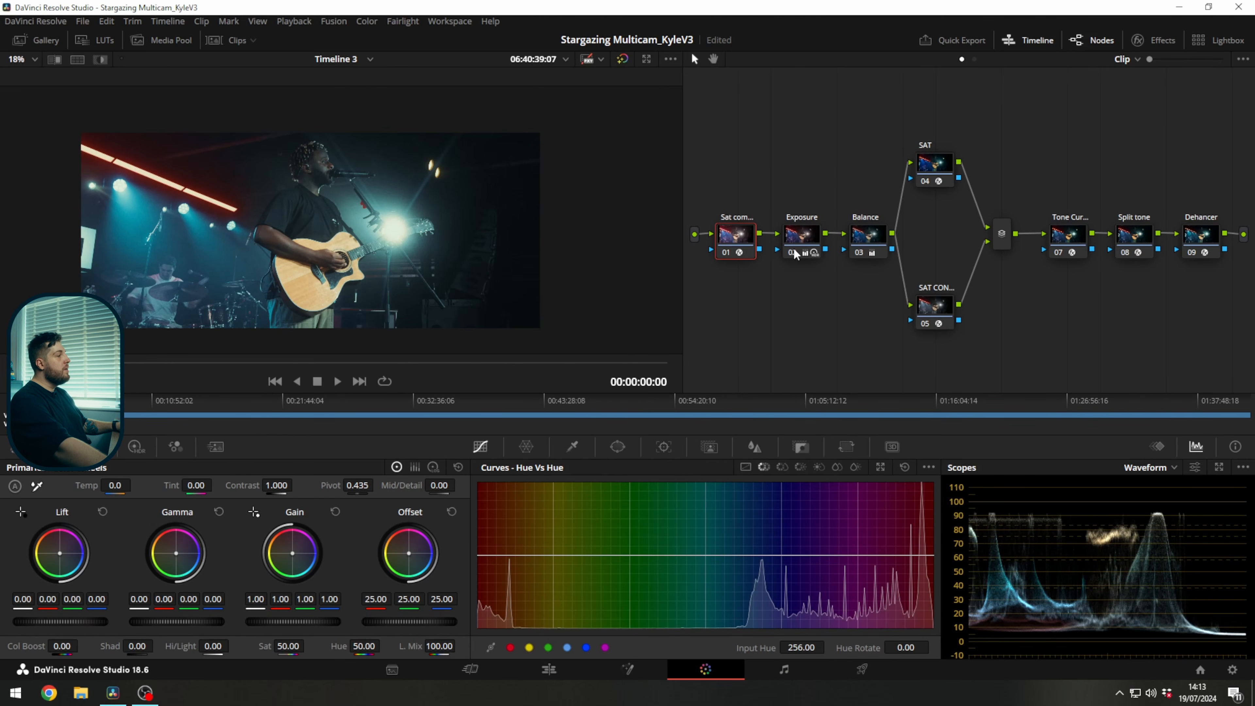
Disable every node except Dehancer and compare the guitarist shot with Dehancer off and on.
{"action": "left_click_drag", "start_coordinate": [799, 107], "coordinate": [1119, 353]}
{"action": "key", "text": "ctrl+d"}
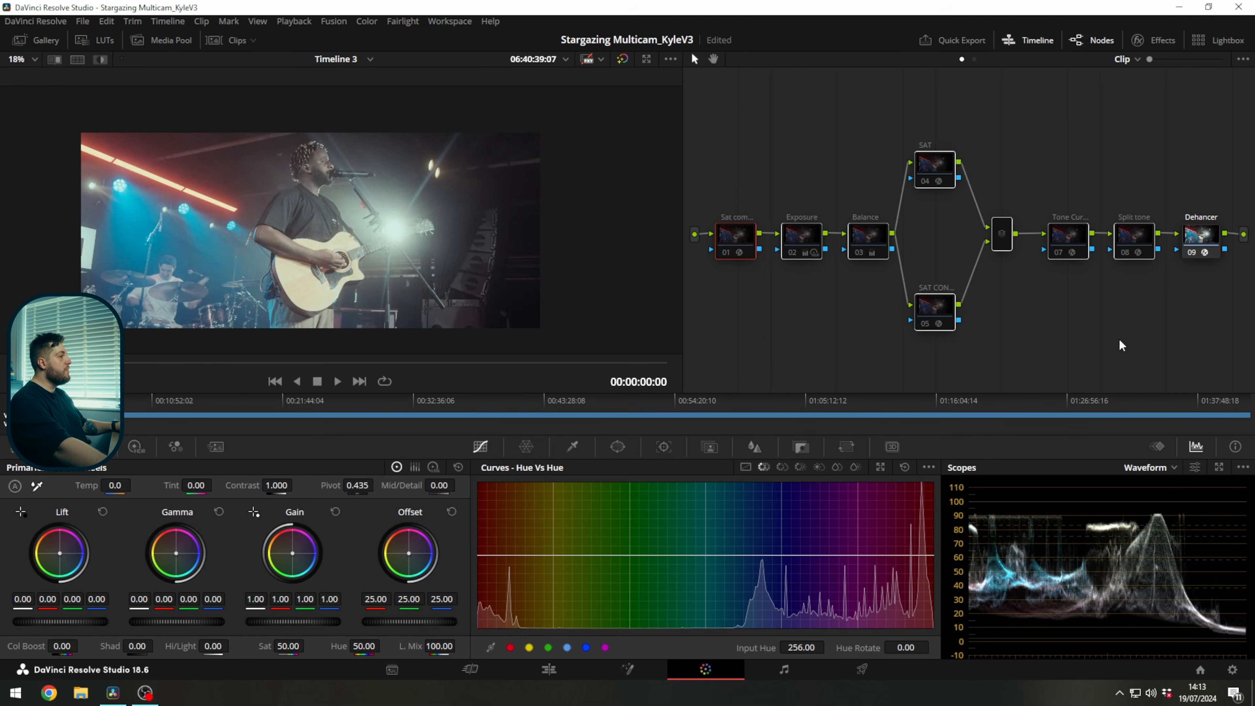
{"action": "left_click", "coordinate": [1200, 241]}
{"action": "key", "text": "ctrl+d"}
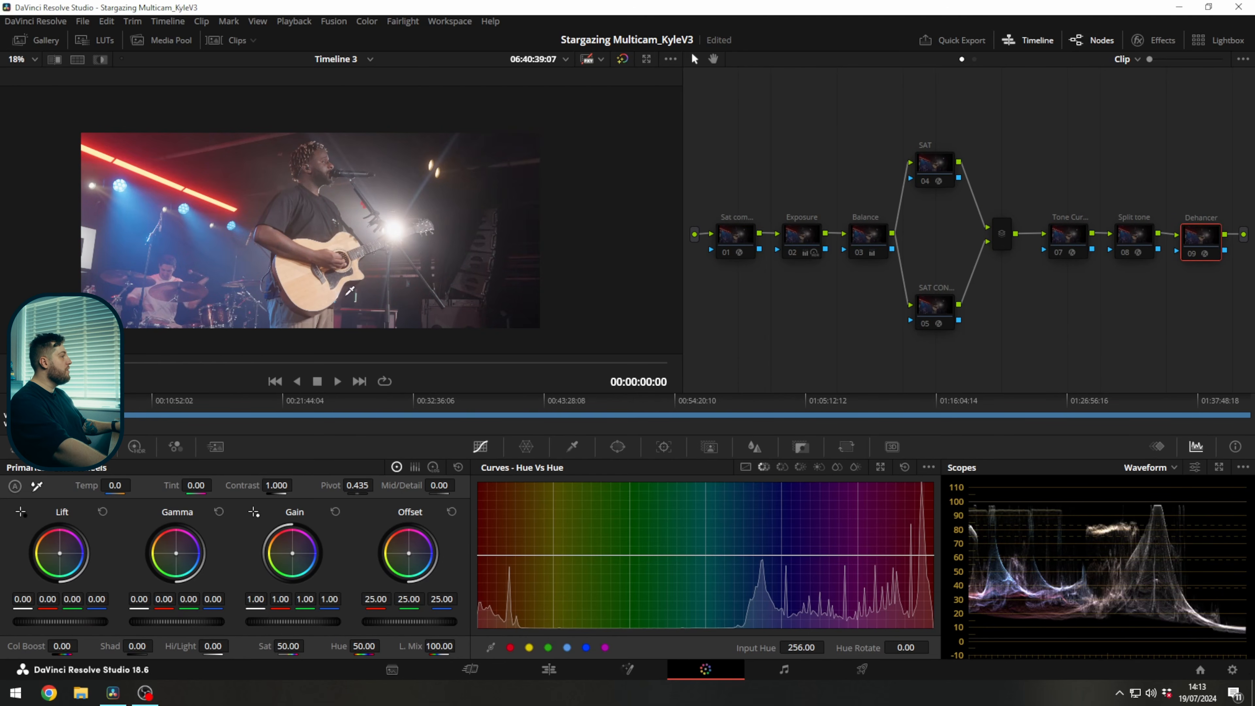
{"action": "key", "text": "ctrl+d"}
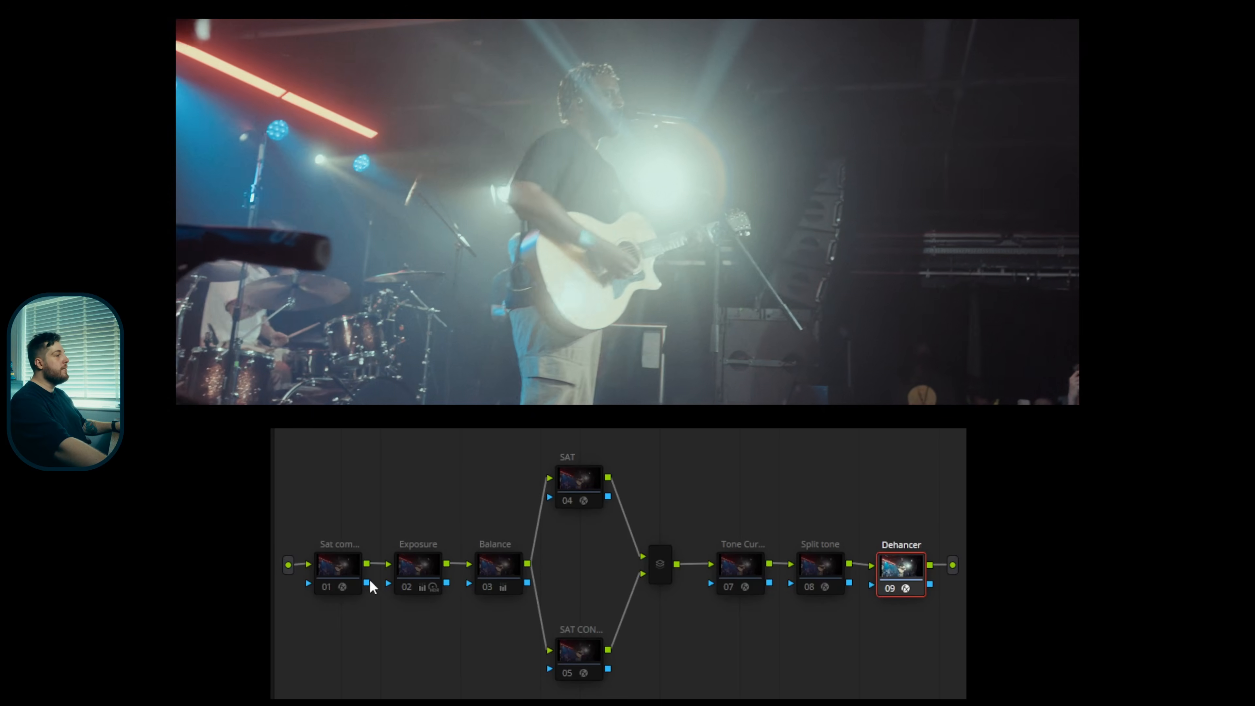
Re-enable node 01, the SAT CON node and the SAT node one after another to show each one's effect.
{"action": "left_click", "coordinate": [728, 250]}
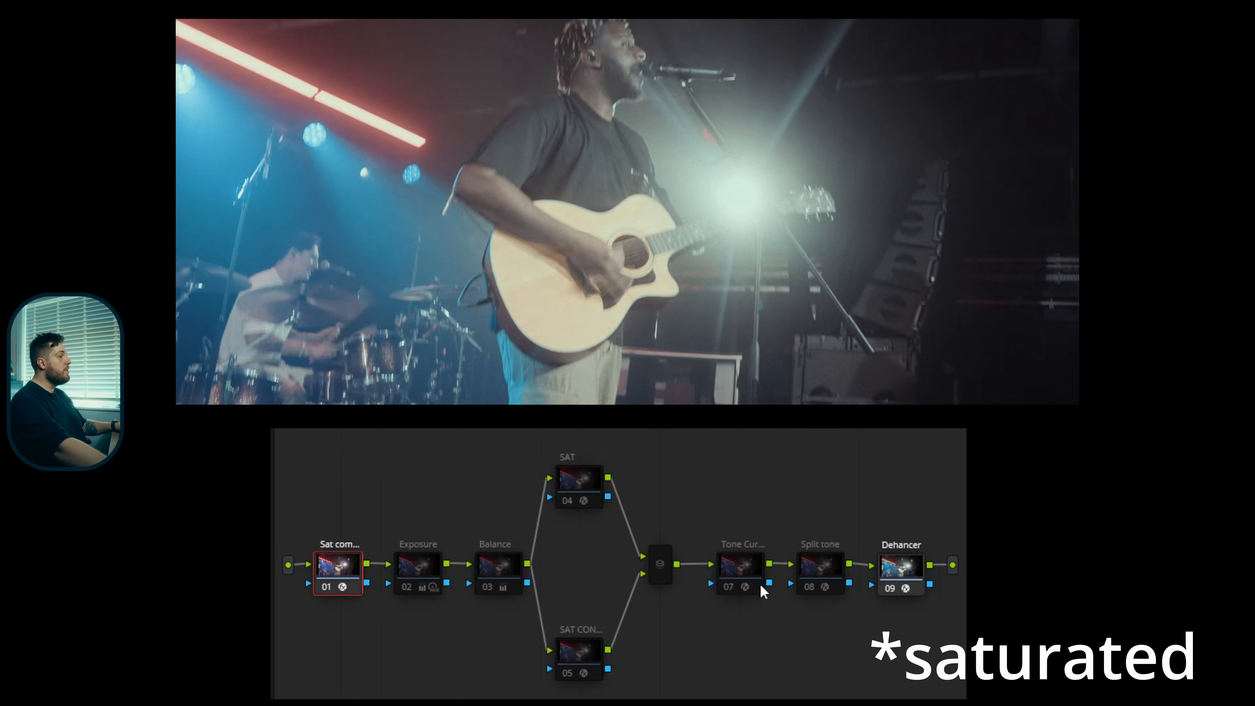
{"action": "left_click", "coordinate": [594, 653]}
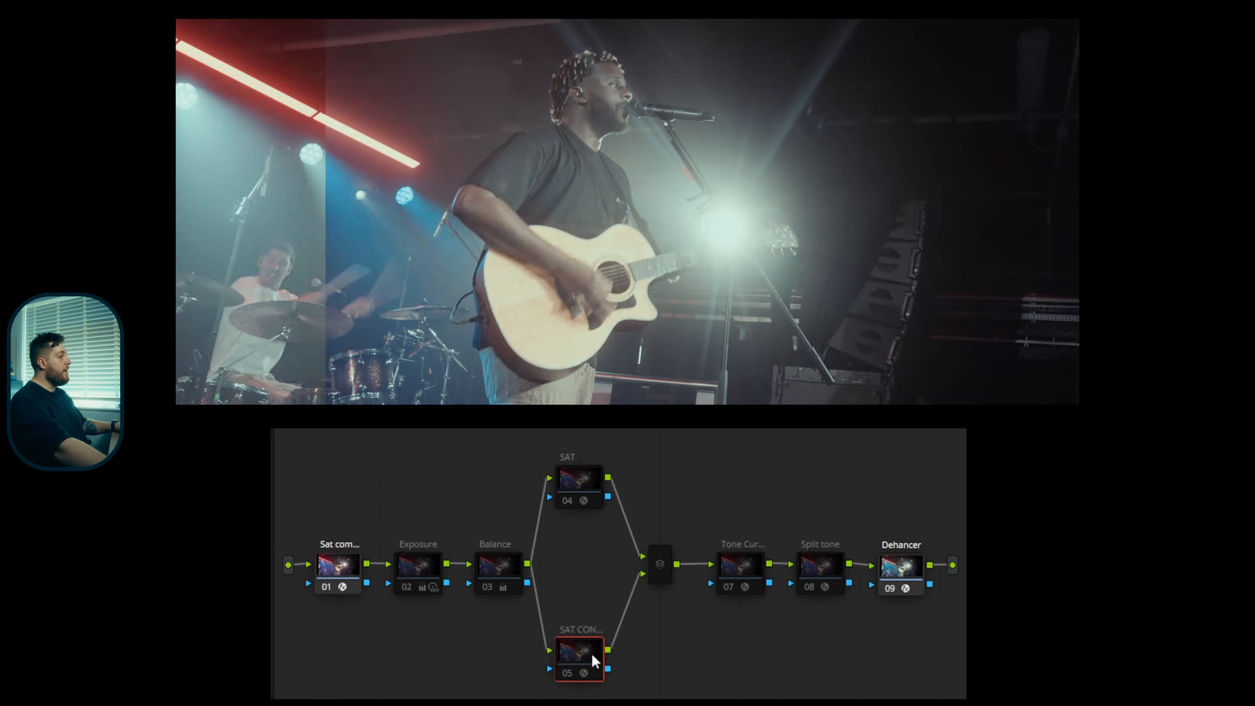
{"action": "left_click", "coordinate": [591, 674]}
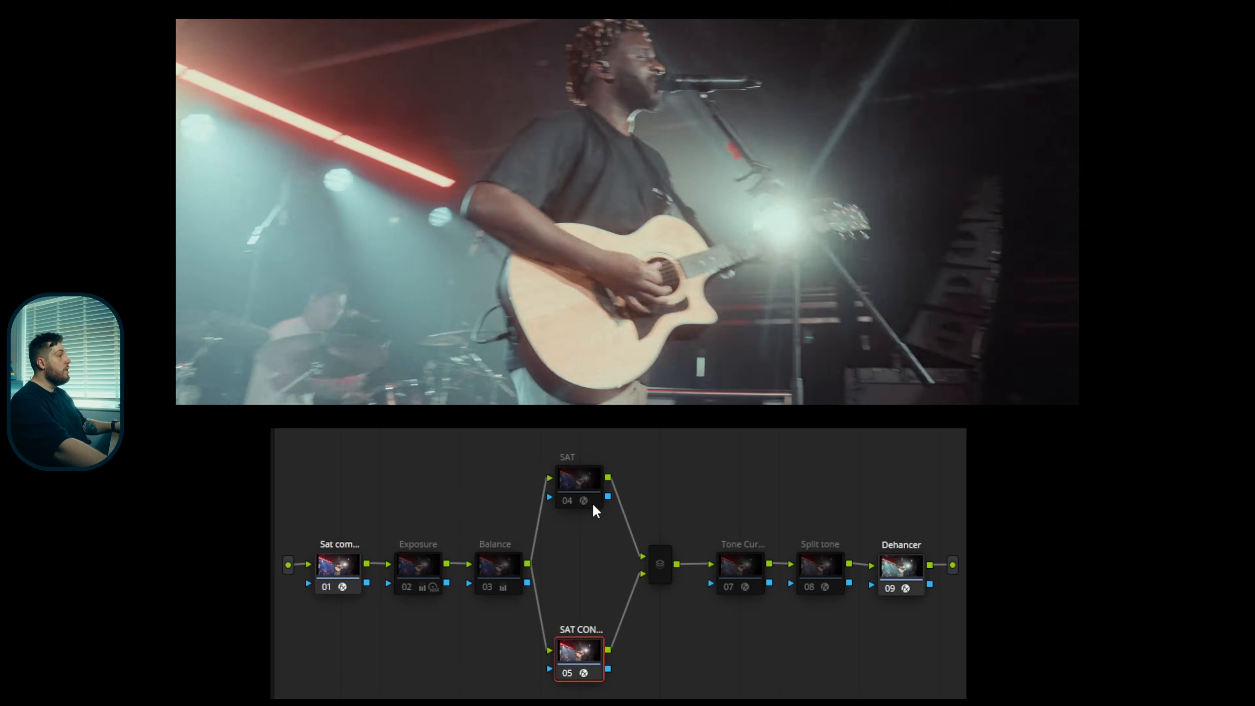
{"action": "left_click", "coordinate": [575, 484]}
{"action": "key", "text": "ctrl+d"}
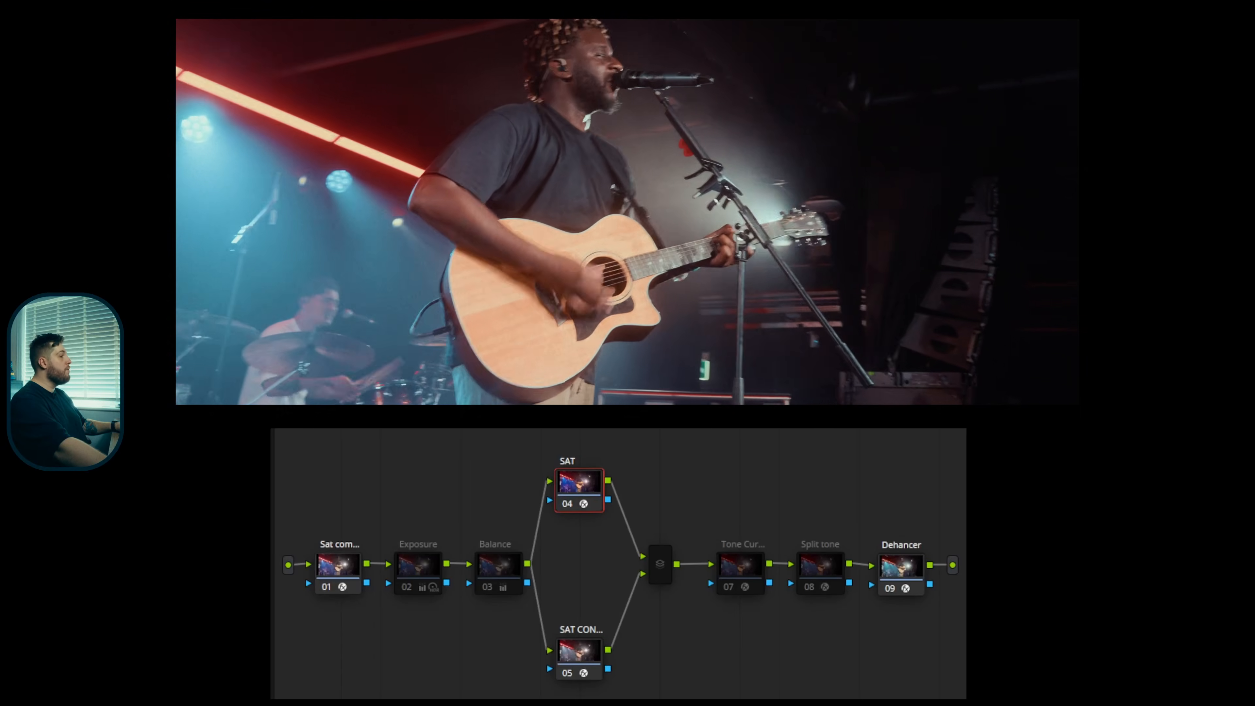
Re-enable the Exposure and Balance nodes in turn to show their effect on the guitarist shot.
{"action": "left_click", "coordinate": [412, 575]}
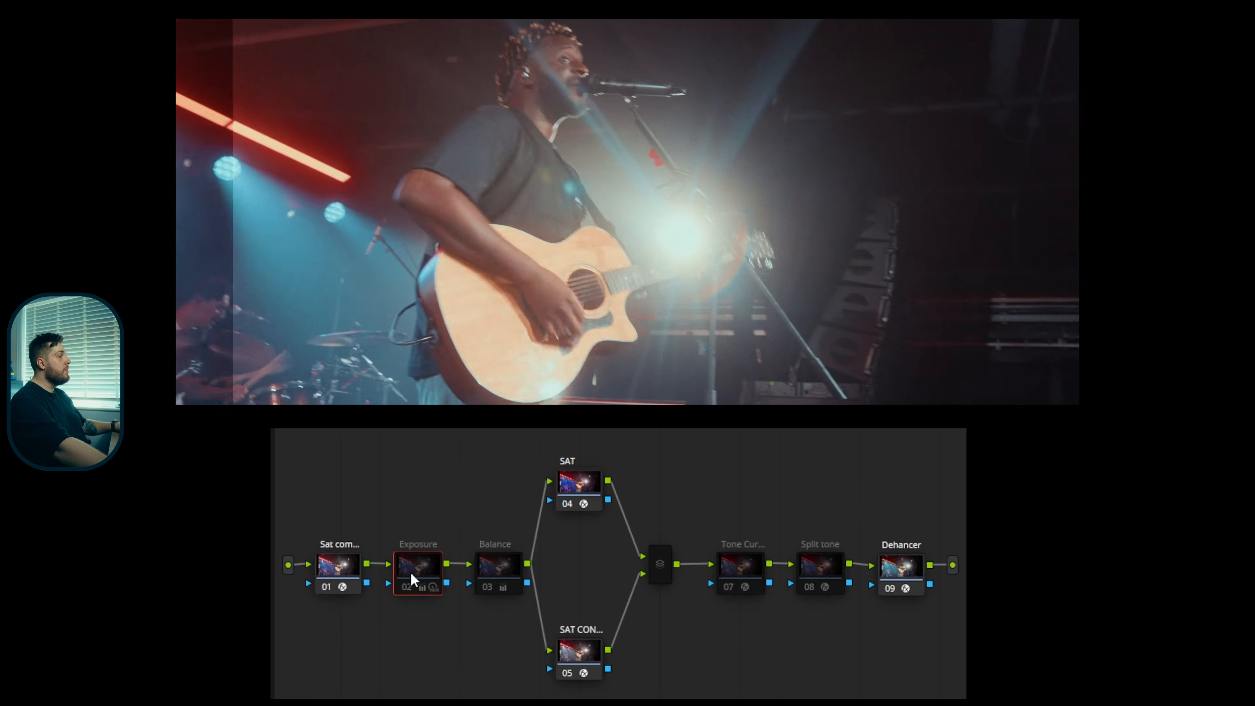
{"action": "key", "text": "ctrl+d"}
{"action": "left_click", "coordinate": [505, 589]}
{"action": "key", "text": "ctrl+d"}
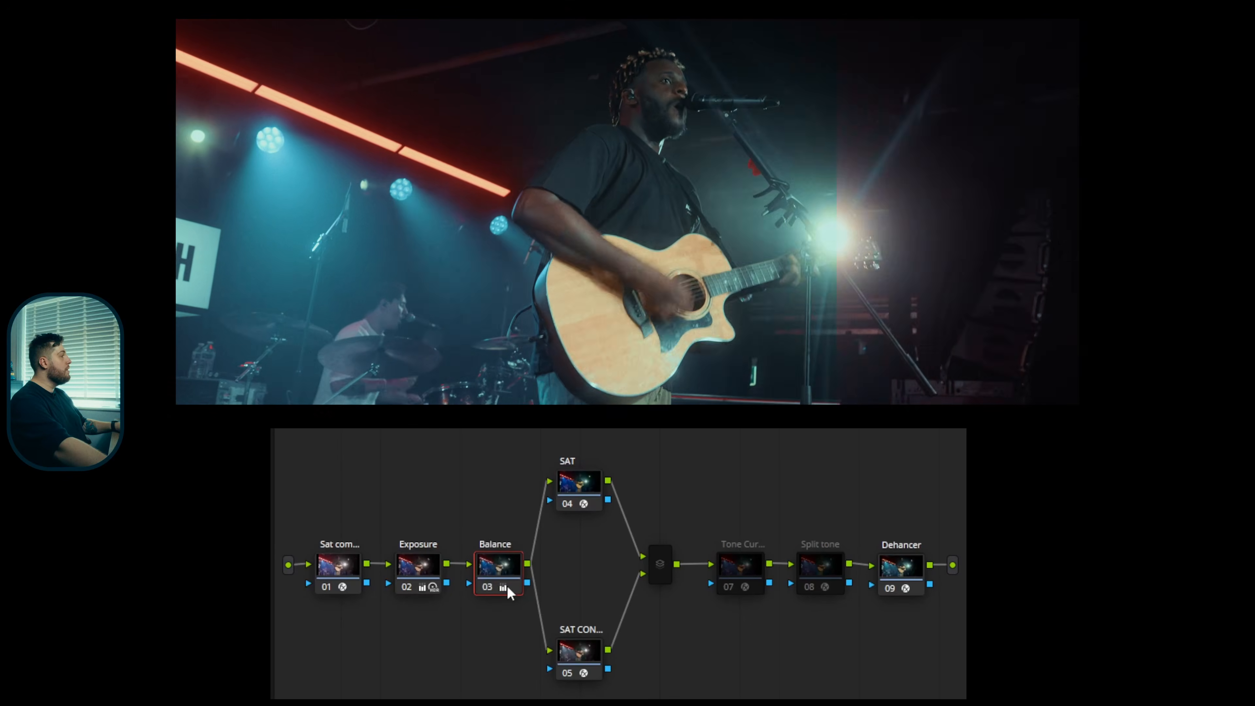
Re-enable the mixer and Tone Curve nodes, and select the Split tone node.
{"action": "left_click", "coordinate": [658, 578]}
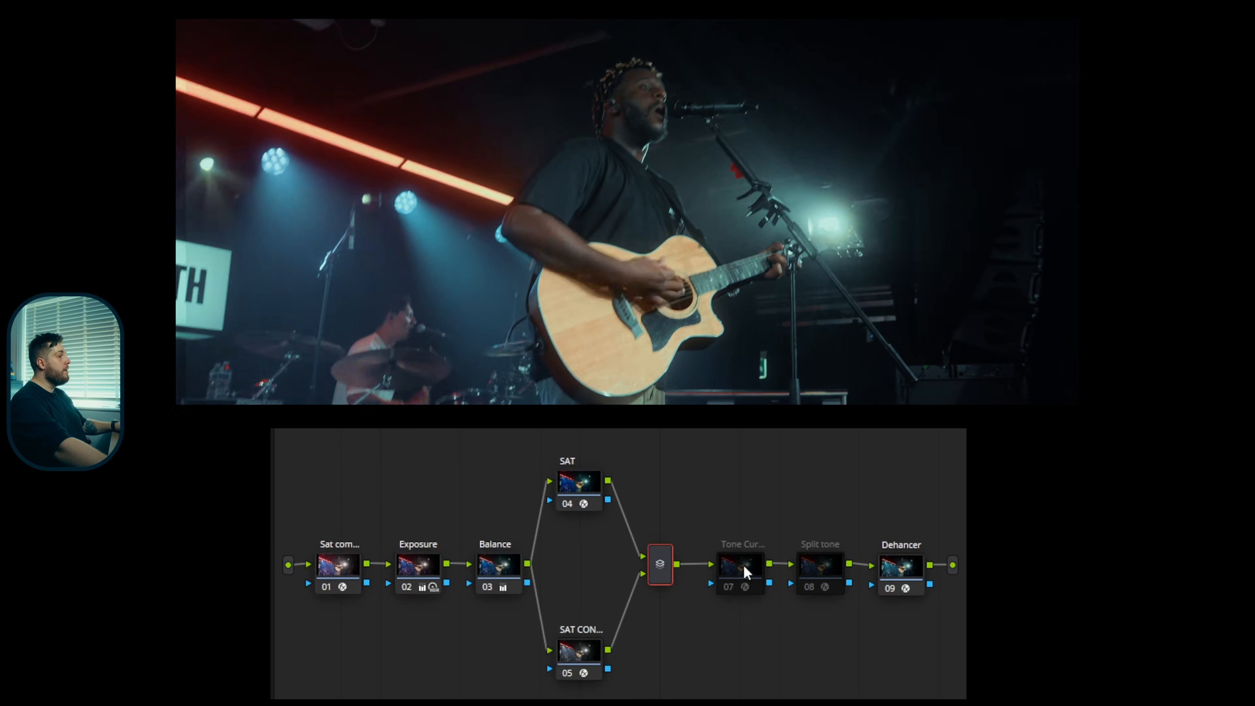
{"action": "left_click", "coordinate": [747, 574]}
{"action": "key", "text": "ctrl+d"}
{"action": "left_click", "coordinate": [829, 568]}
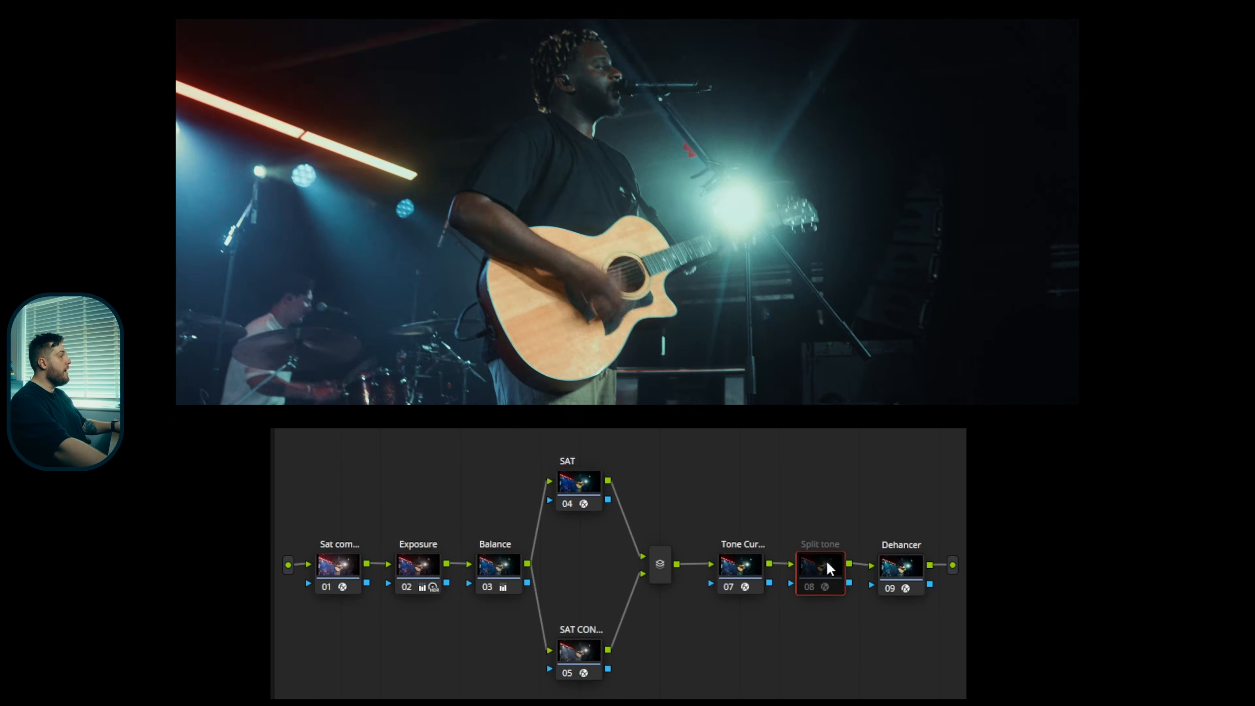